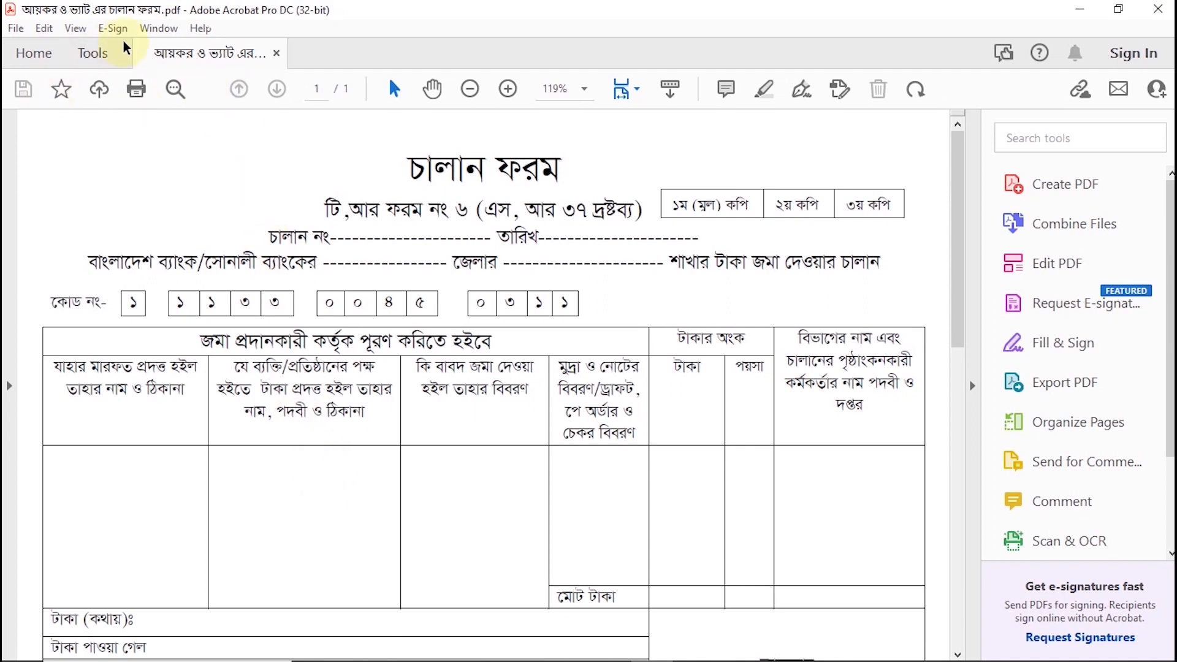
Step: Start preparing the open challan PDF as a fillable form with automatic field detection
left_click(83, 56)
scroll(382, 486, "down", 3)
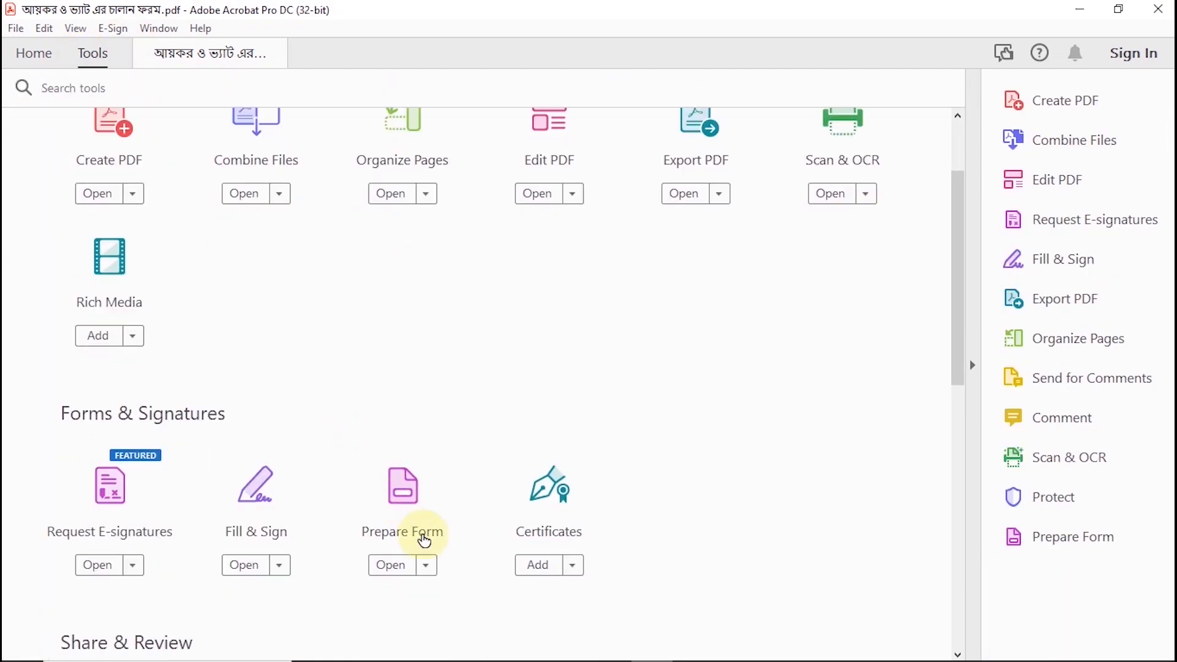
left_click(405, 569)
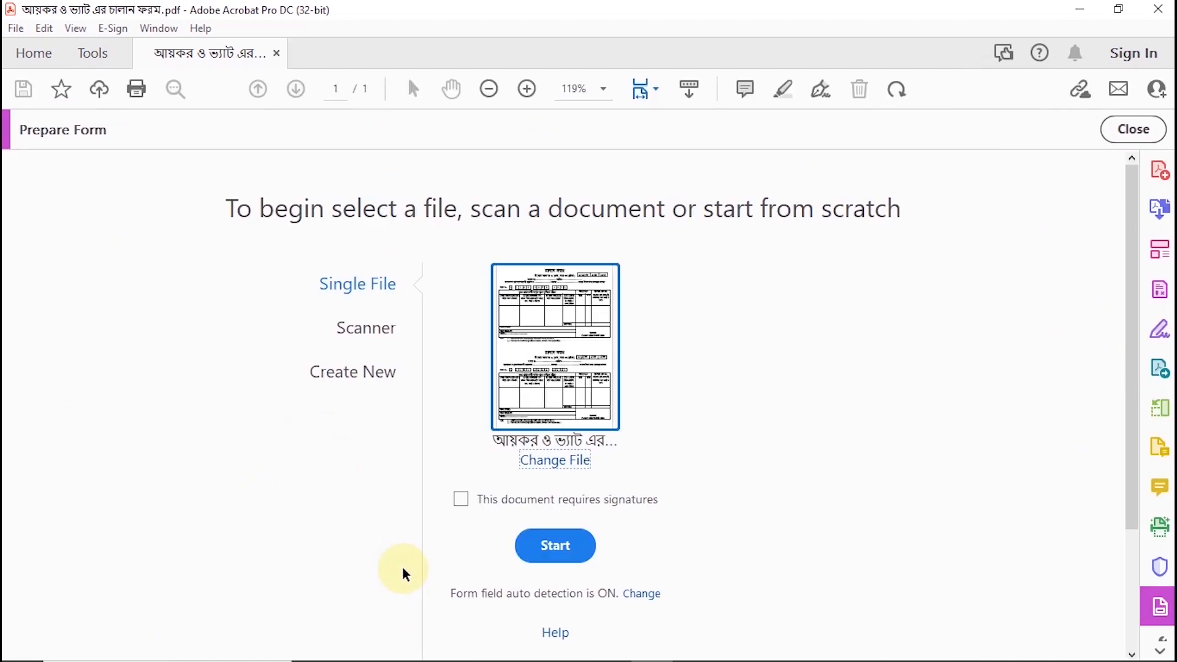
left_click(543, 555)
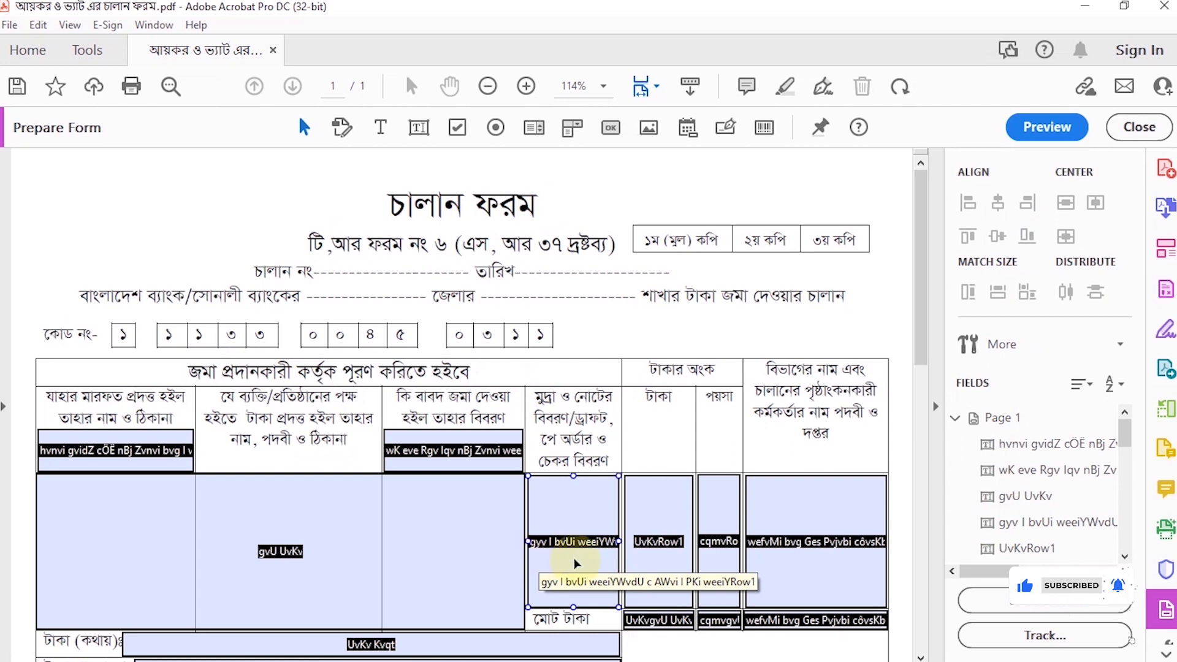
Step: Move the two detected text fields from the table header onto the bank and district blanks, fitting the bank field to its line
left_click(491, 87)
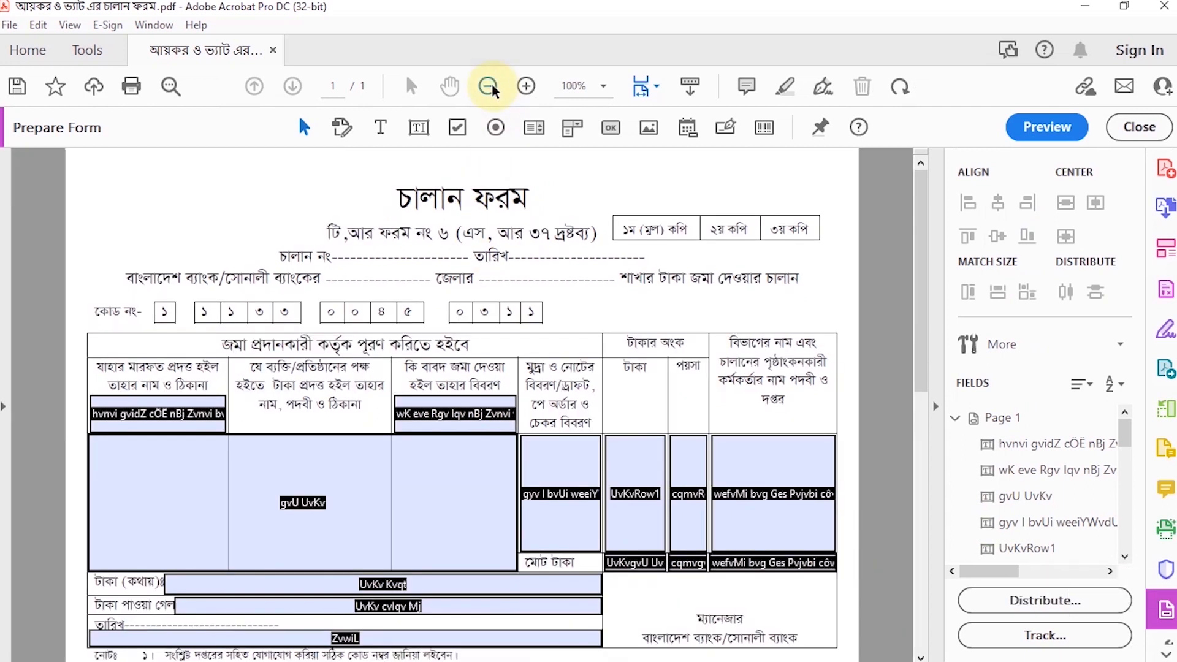
left_click(170, 417)
left_click_drag(169, 417, 377, 276)
left_click_drag(423, 415, 536, 281)
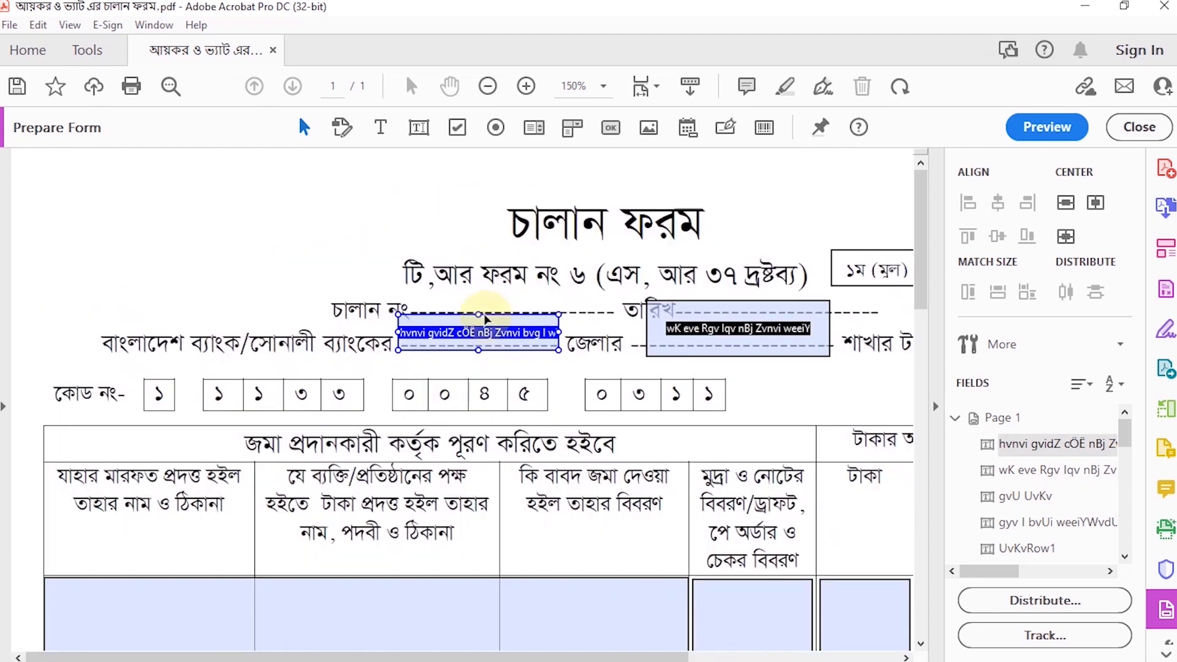
left_click_drag(476, 315, 476, 316)
Step: Check the bank field's options and position properties
right_click(503, 334)
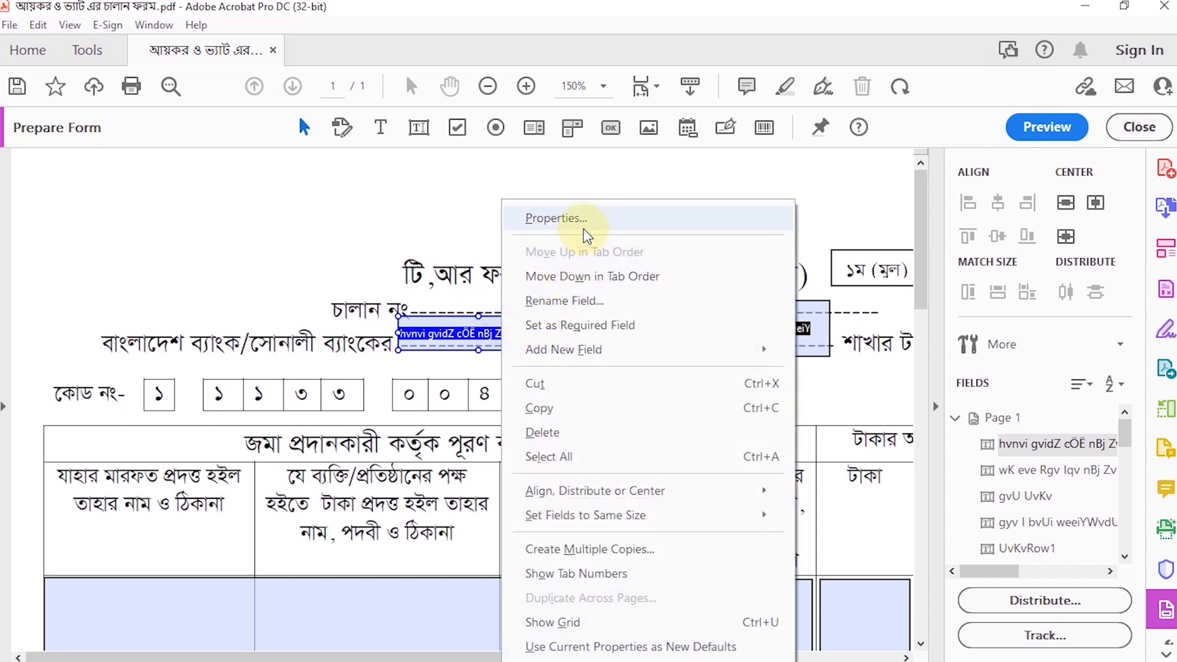
left_click(589, 222)
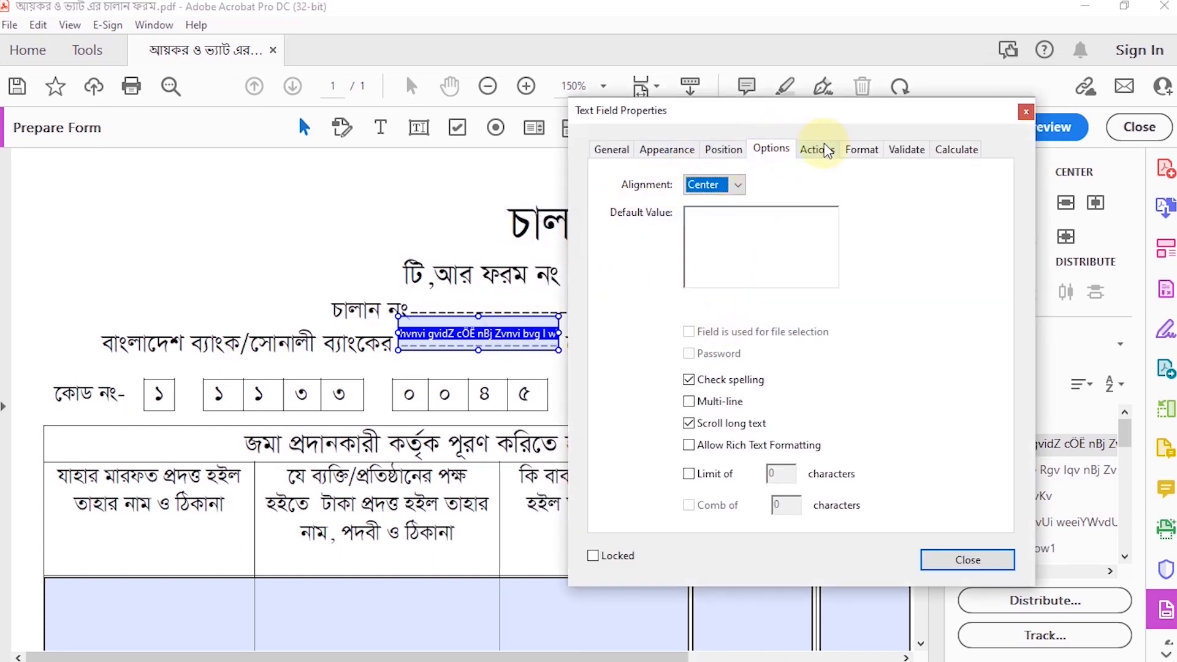
left_click(727, 151)
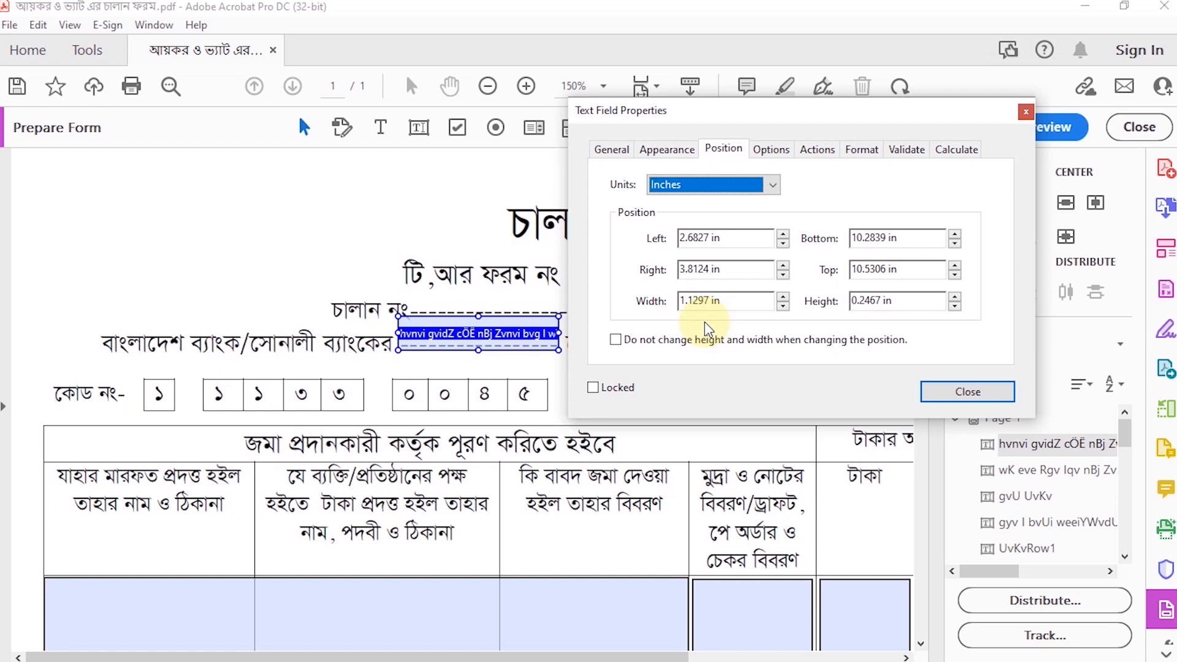
left_click(967, 391)
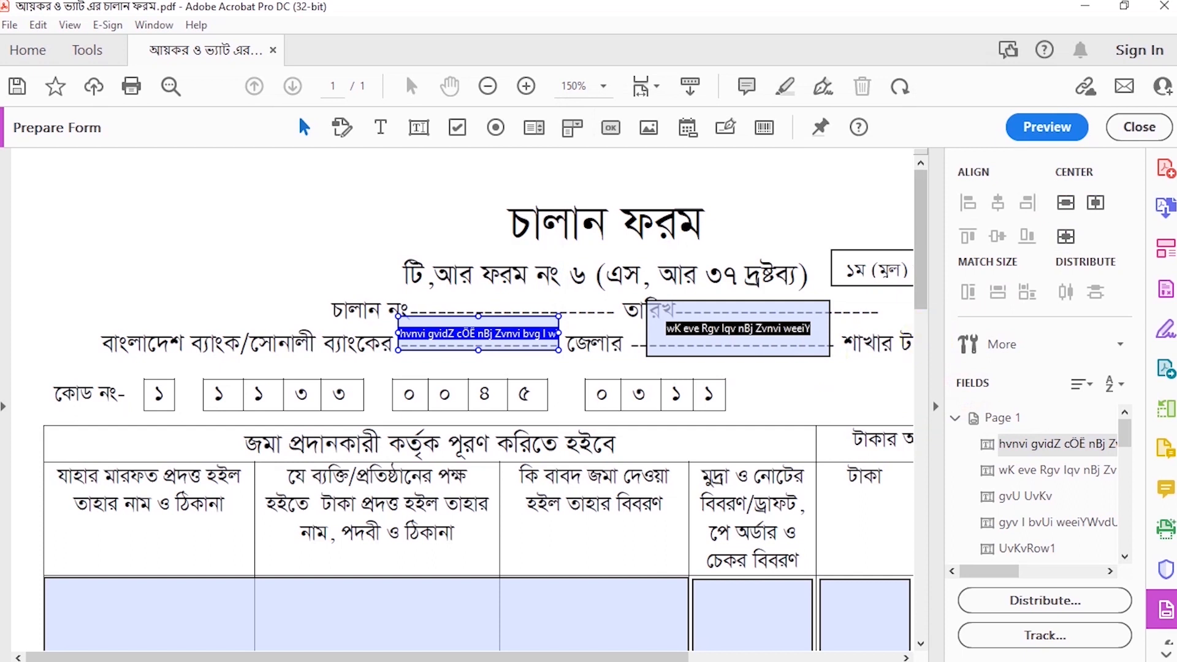
Step: Resize the district text field so that it fits over the dashed district blank
left_click(733, 306)
left_click_drag(733, 306, 738, 347)
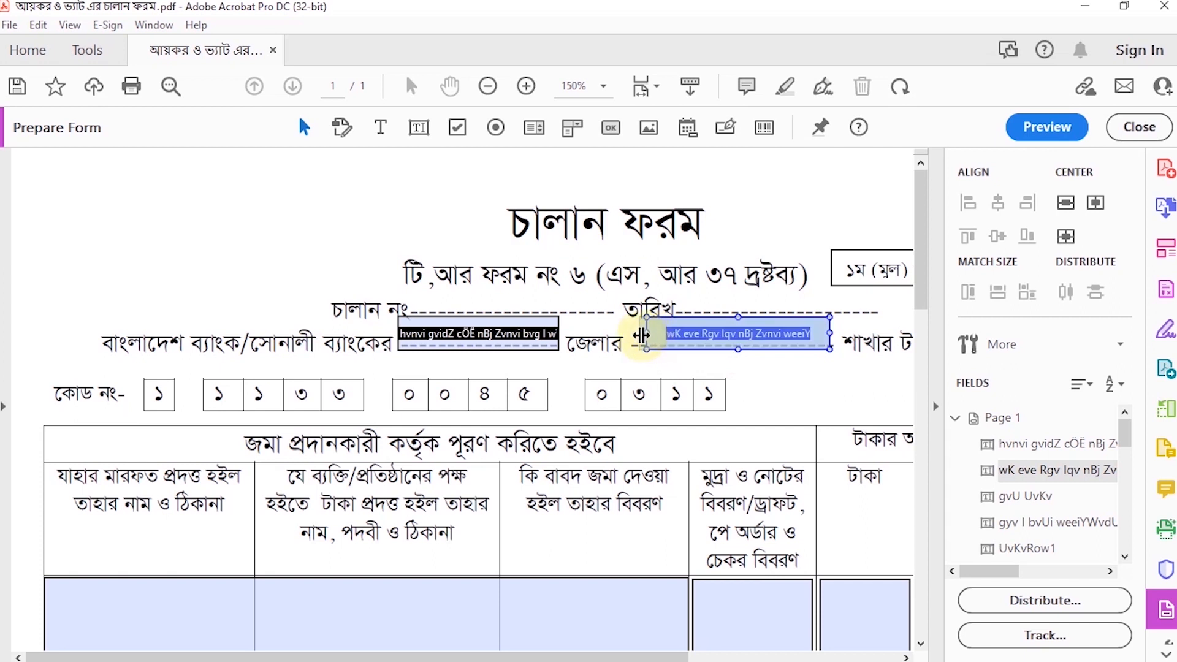
left_click_drag(641, 334, 631, 335)
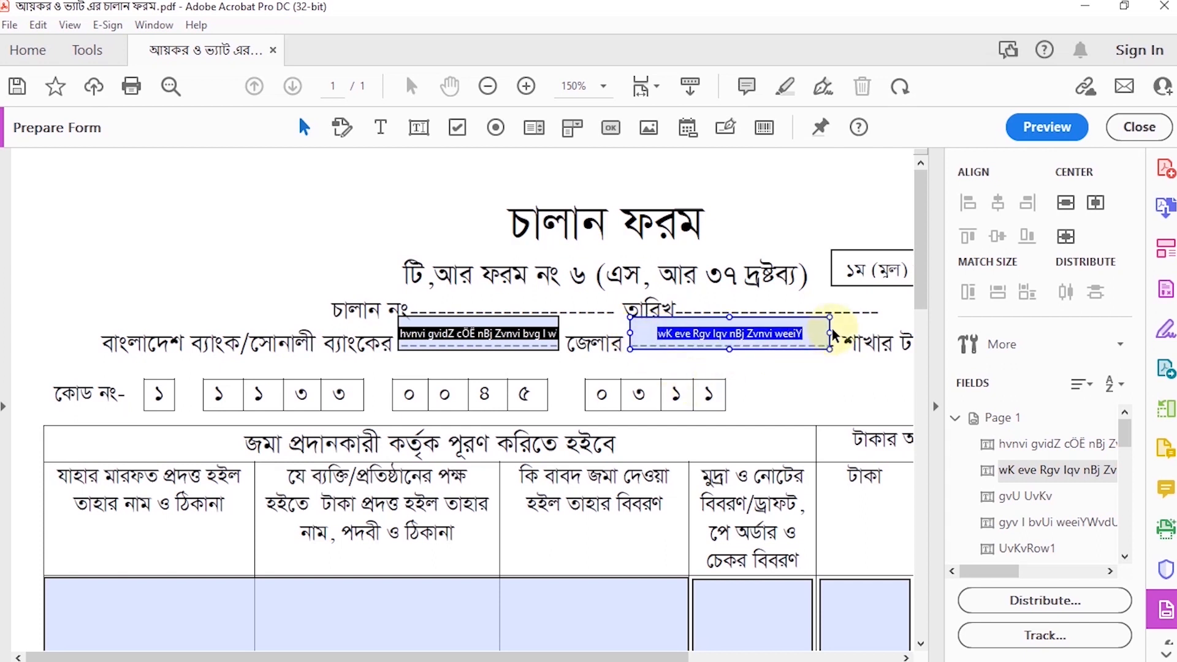
left_click_drag(833, 335, 837, 335)
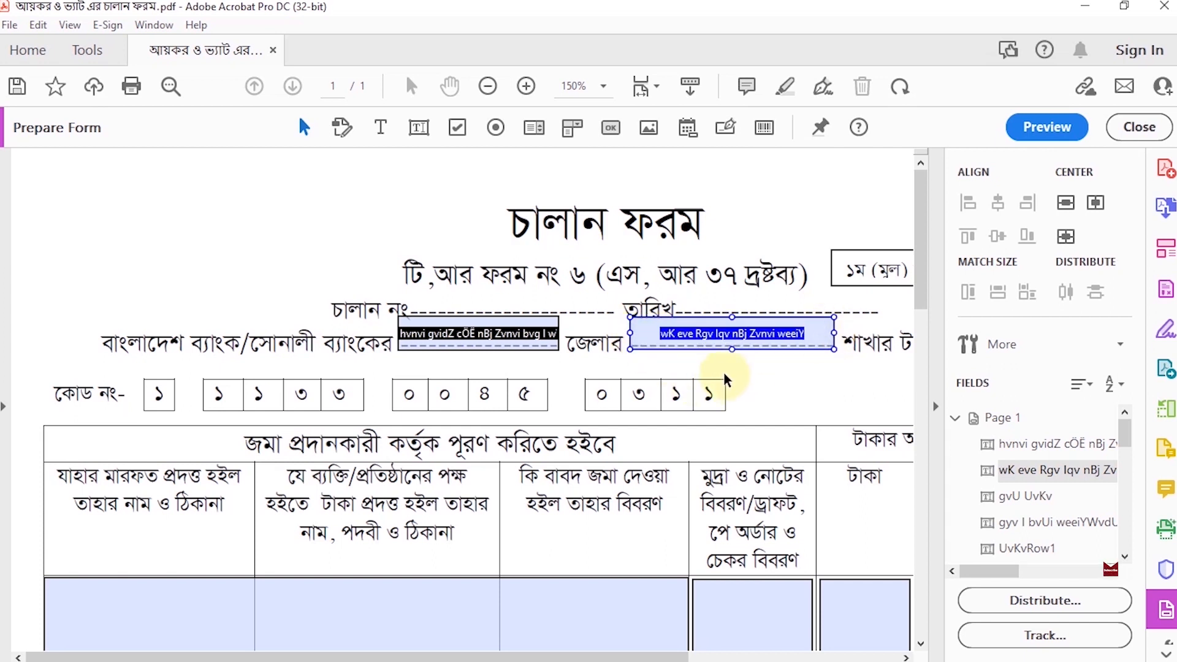
Step: Set the district field's font size to 12 in its text field properties
right_click(690, 335)
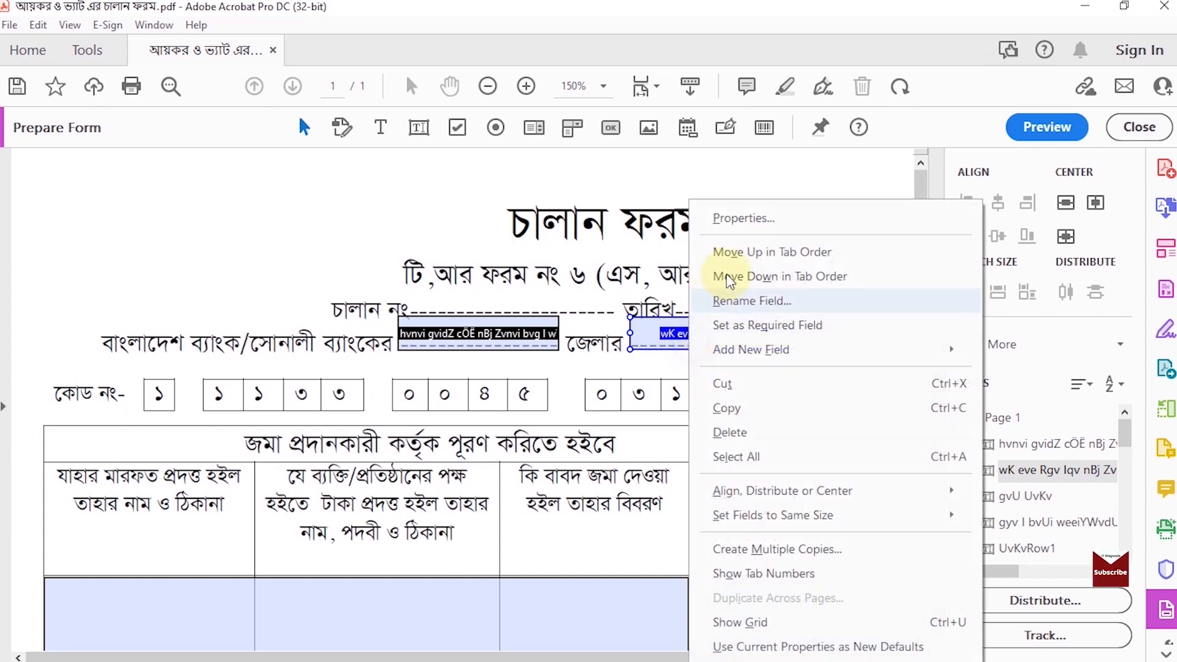
left_click(724, 220)
left_click(196, 149)
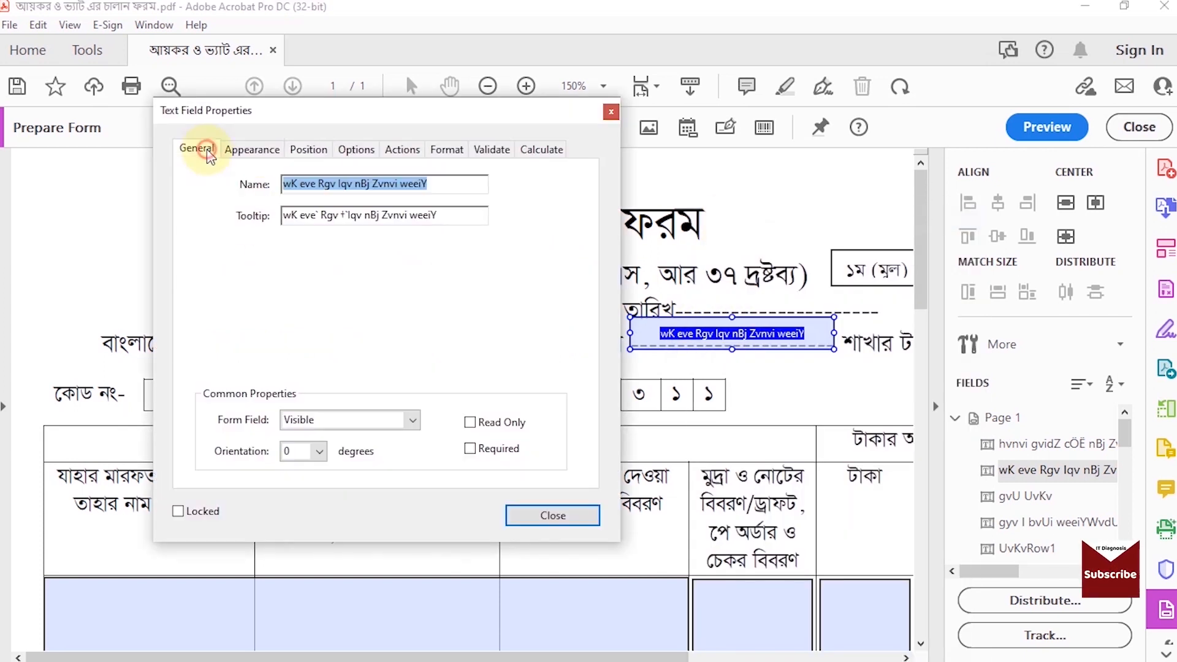
left_click(252, 149)
left_click(359, 304)
left_click(378, 303)
left_click(308, 393)
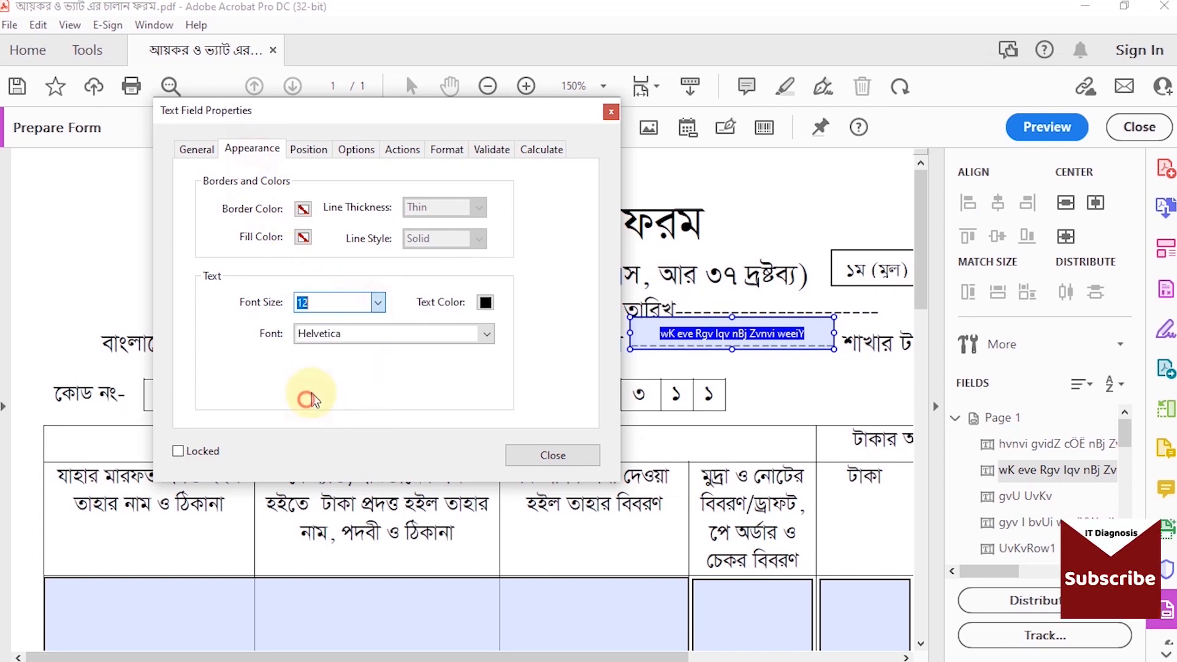
Step: Change the district field's font to SutonnyMJ
left_click(437, 334)
key("y")
key("r")
scroll(351, 417, "up", 5)
scroll(349, 420, "down", 7)
scroll(347, 420, "down", 10)
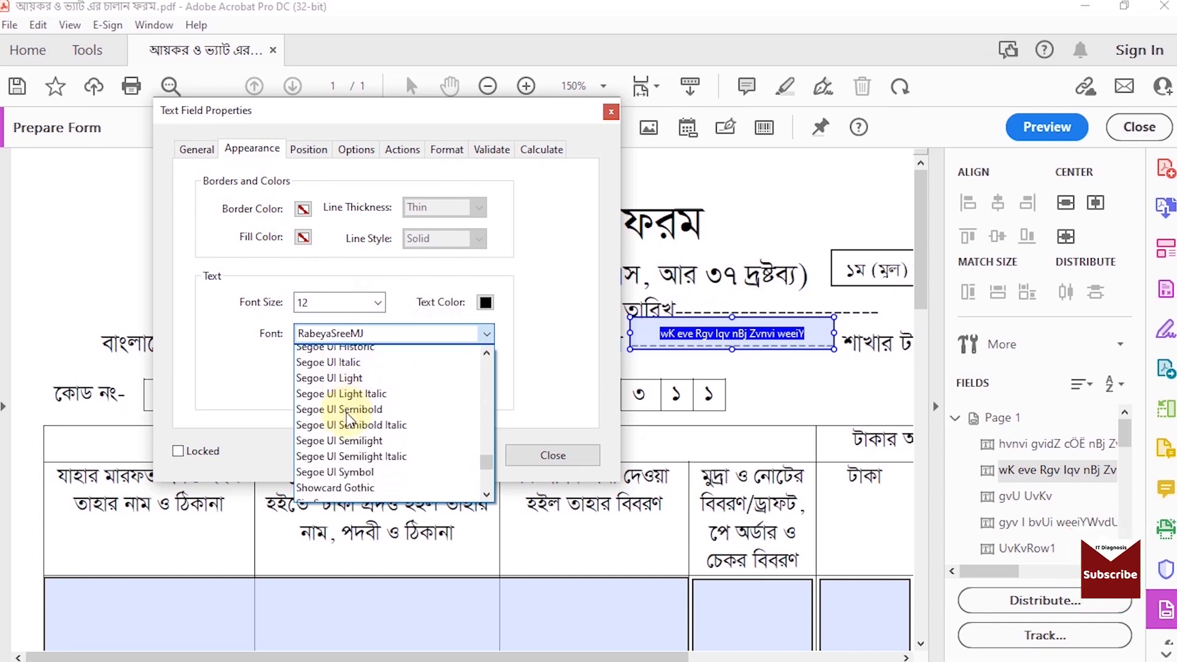
scroll(347, 417, "down", 7)
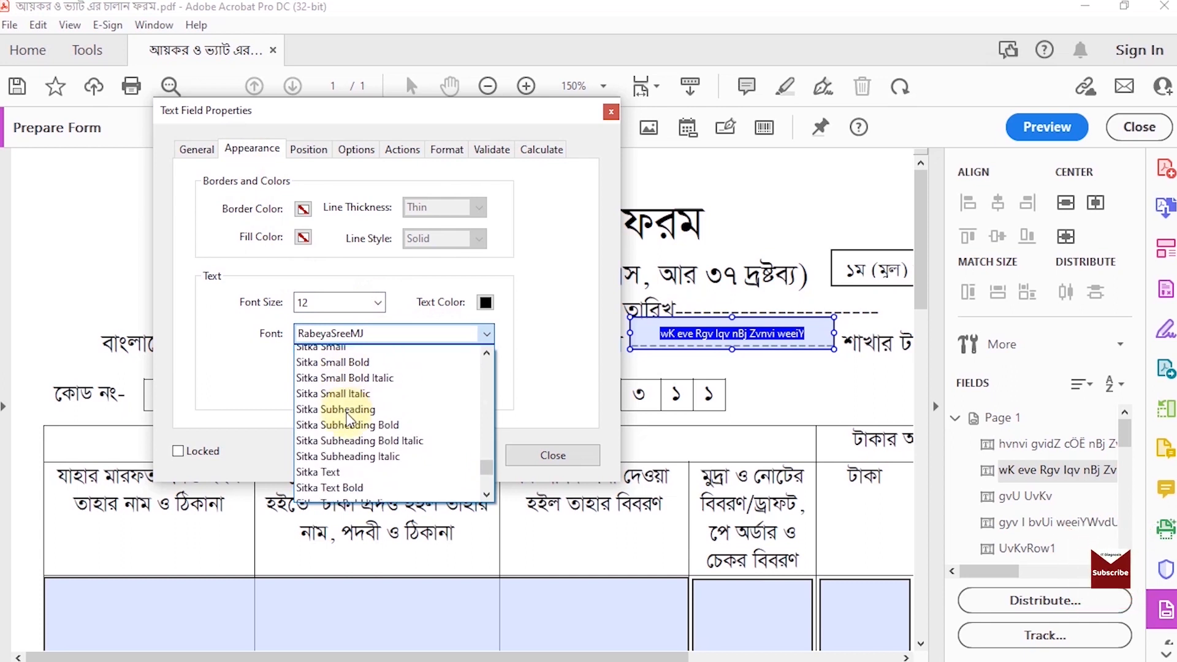
scroll(350, 420, "down", 4)
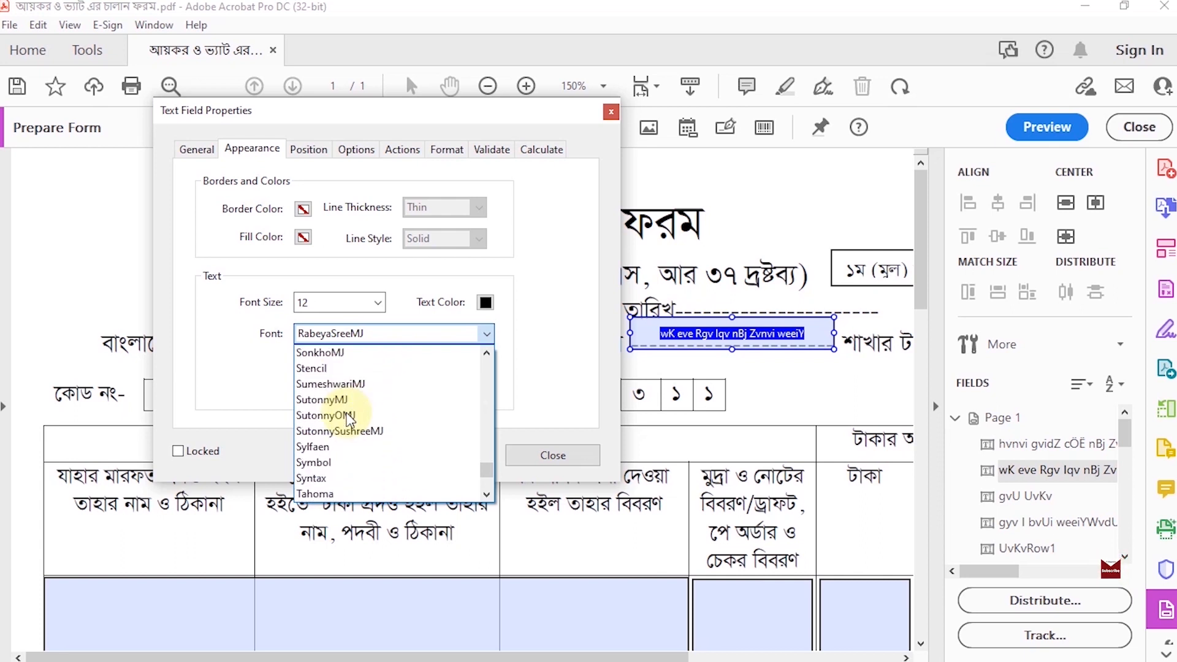
left_click(343, 399)
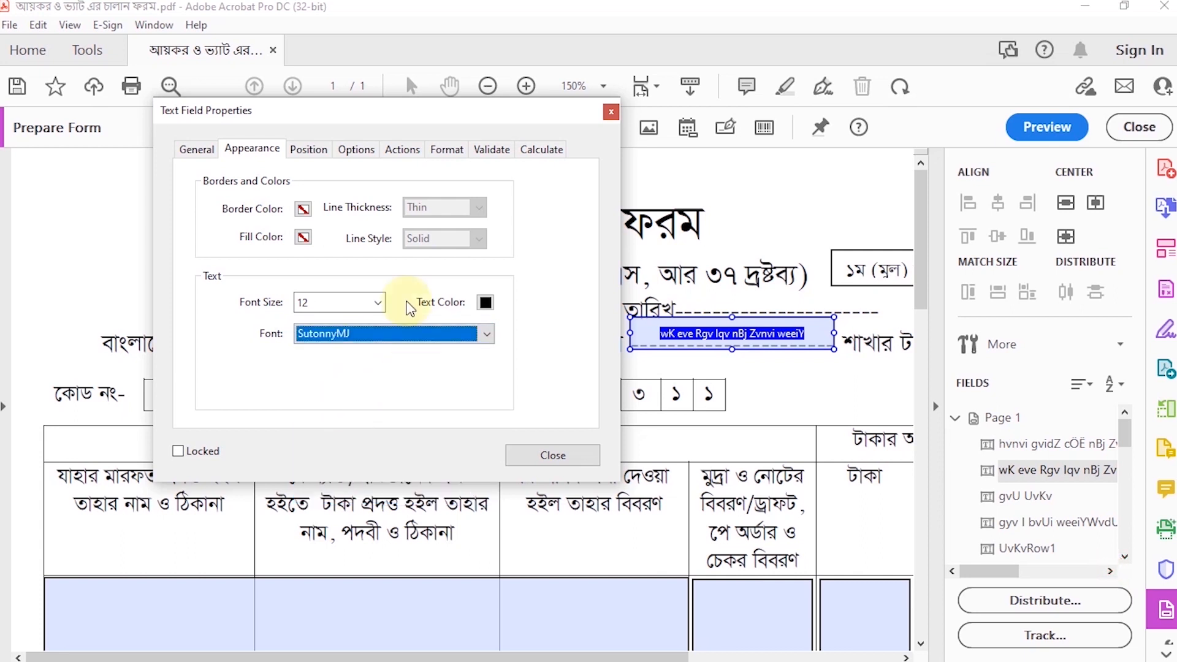
Step: Center-align the district field's text and close its properties
left_click(323, 158)
left_click(353, 152)
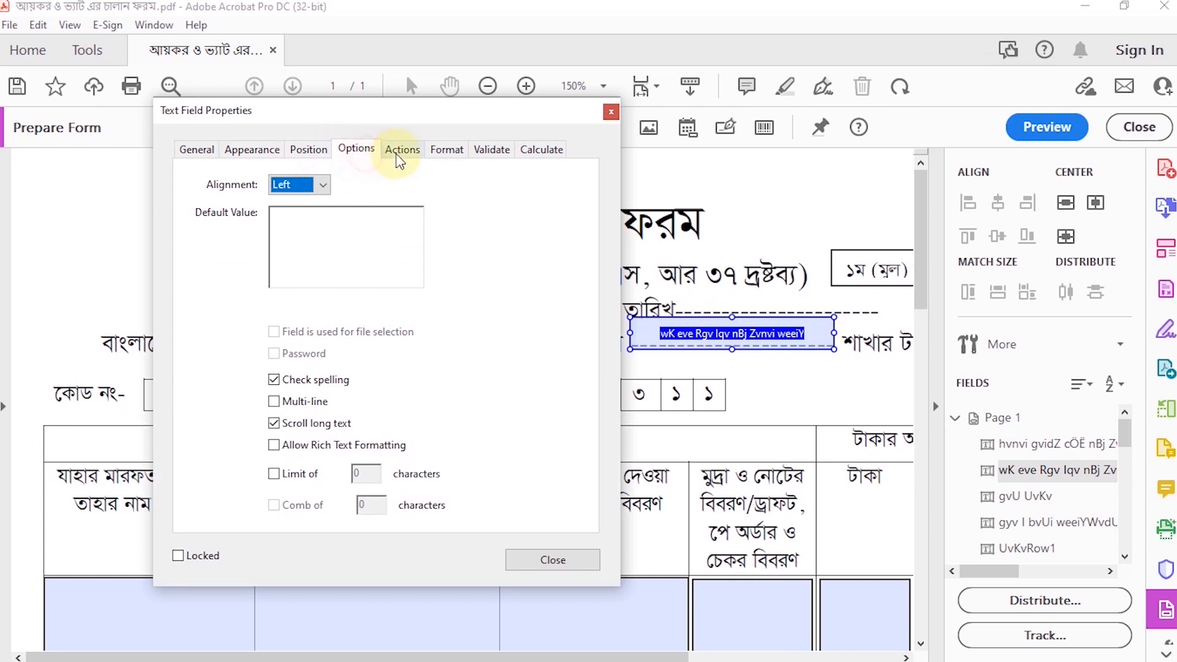
left_click(323, 193)
left_click(294, 213)
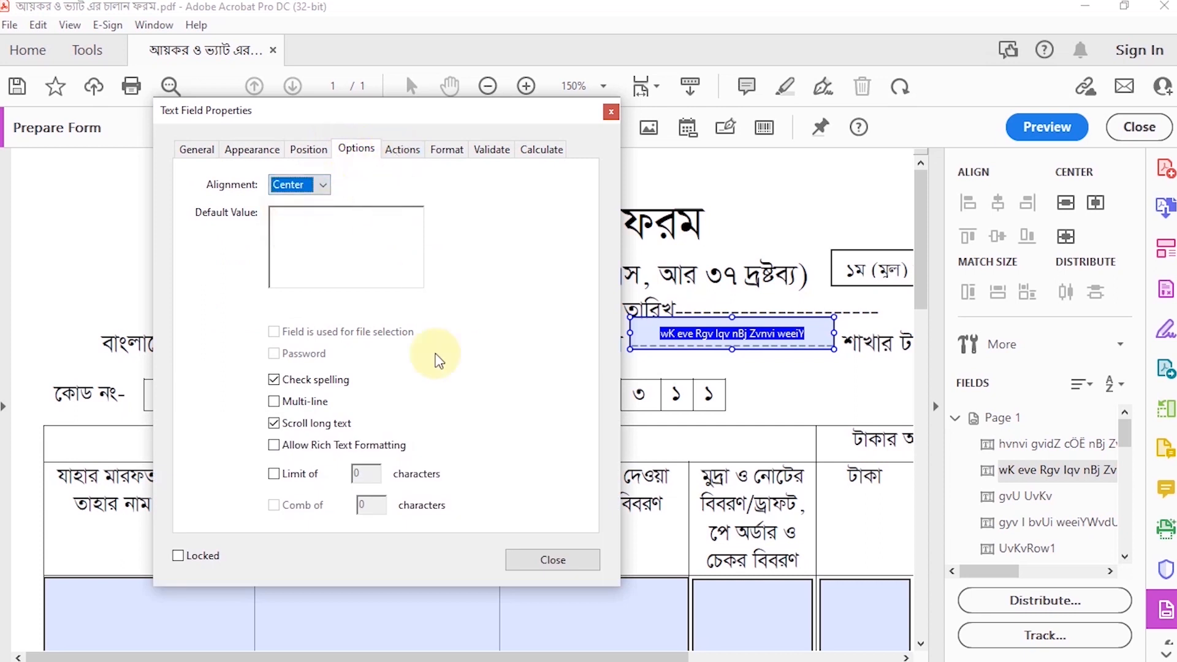
left_click(547, 562)
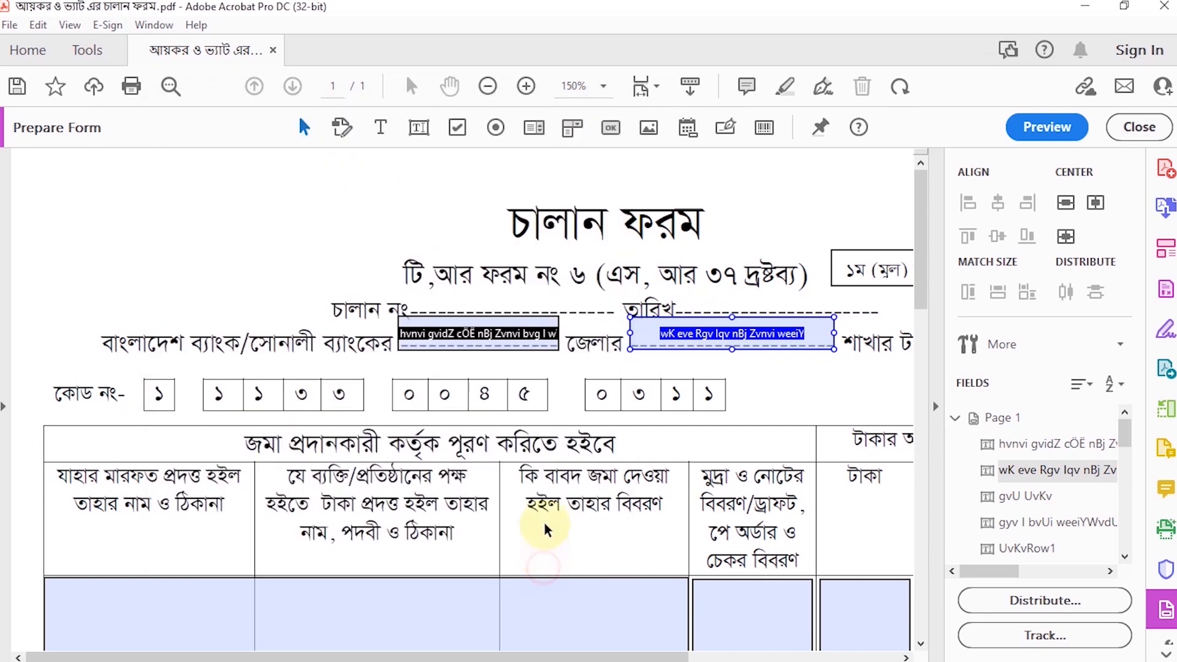
Step: Replace the wide field spanning three table columns with a text field about 1.45 in by 1.43 in filling the first column
scroll(588, 440, "down", 4)
left_click(588, 440)
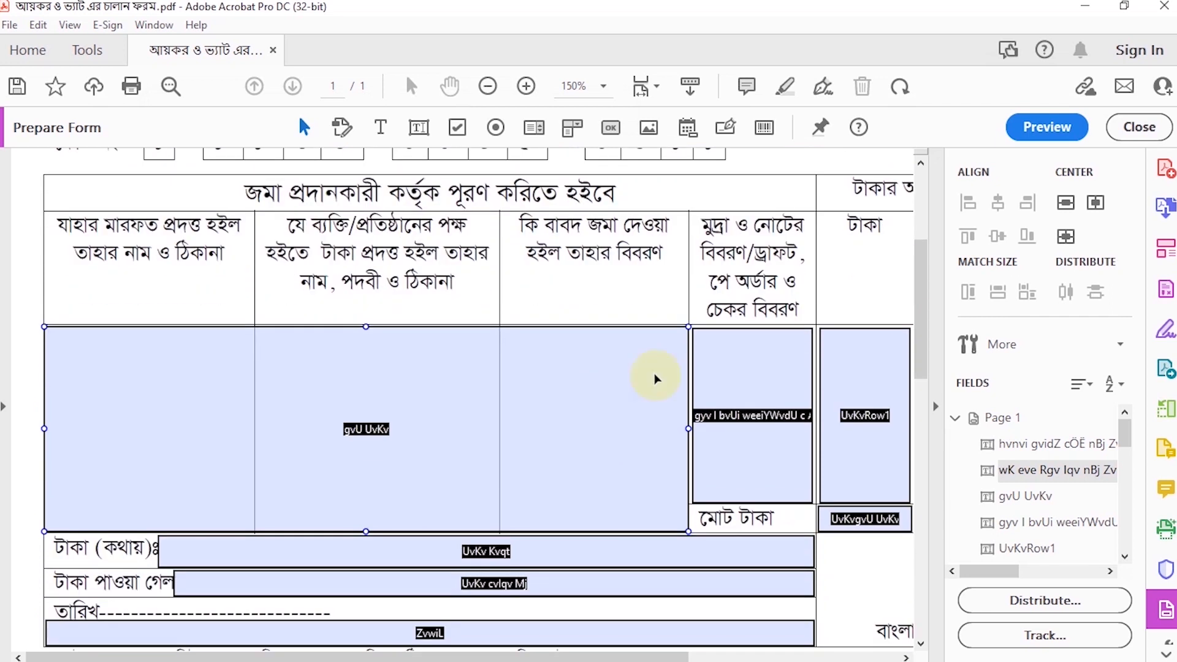
left_click_drag(688, 428, 247, 424)
Step: Set the first column text field's font to SutonnyMJ
right_click(137, 392)
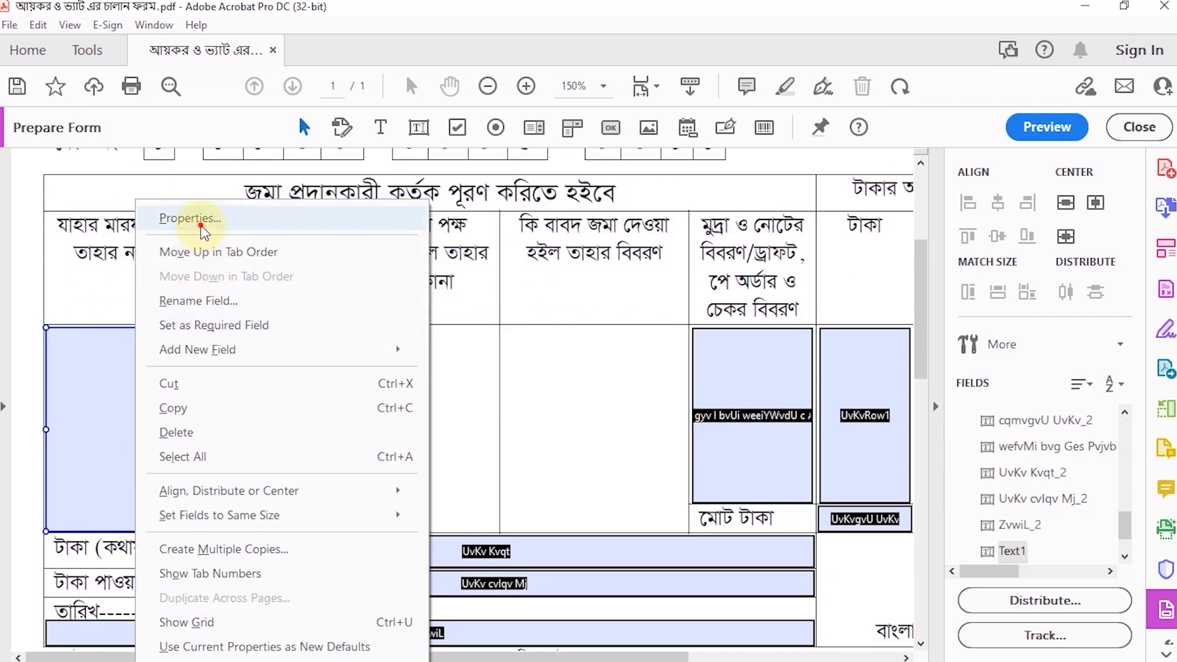
left_click(193, 219)
left_click(297, 153)
left_click(360, 149)
left_click(497, 333)
scroll(497, 371, "down", 10)
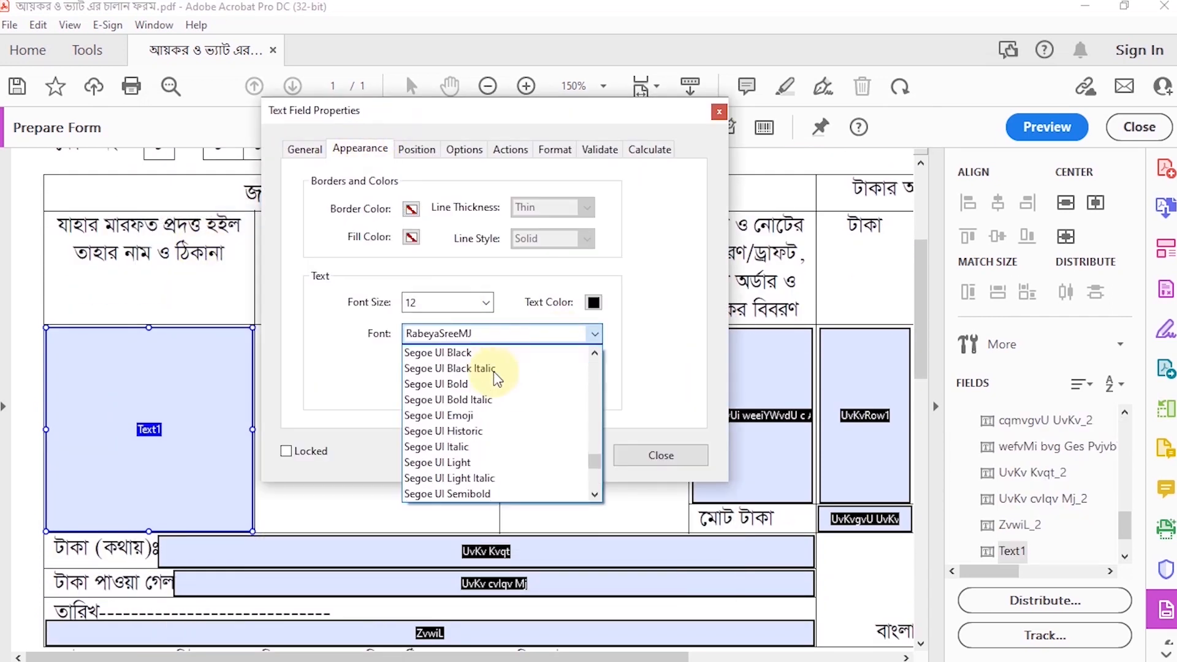
scroll(484, 393, "down", 2)
left_click(466, 409)
left_click(417, 150)
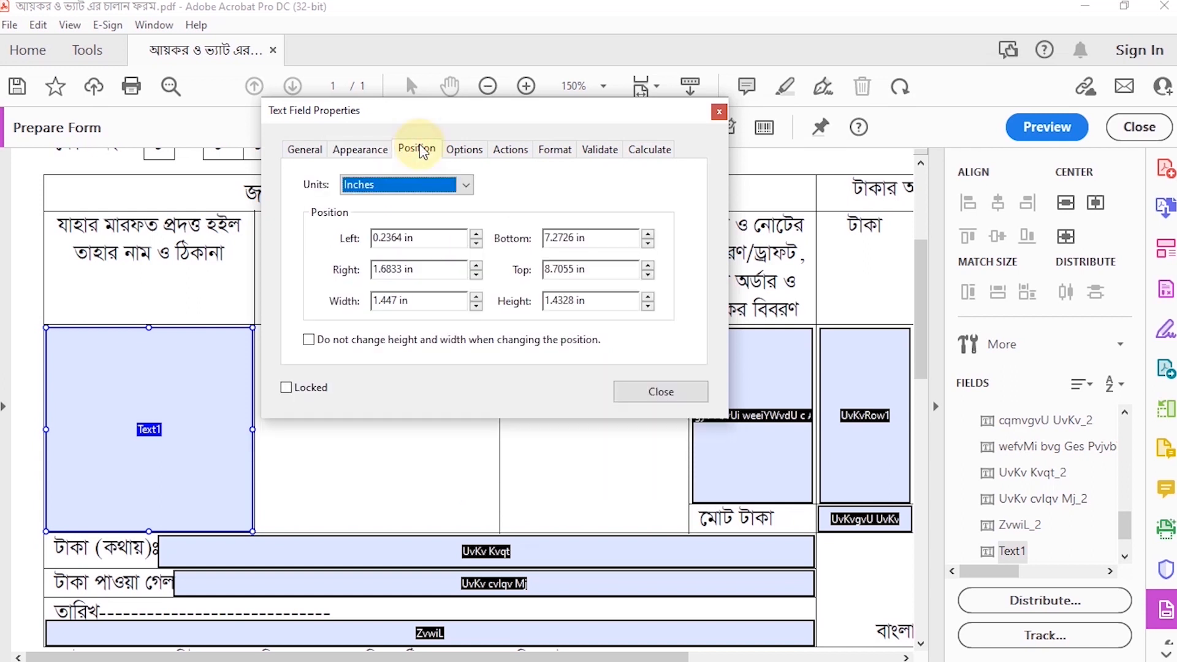
Step: Center-align the first column field's text and enable Multi-line, then close its properties
left_click(465, 150)
left_click(405, 182)
left_click(420, 215)
left_click(376, 404)
left_click(511, 149)
left_click(734, 549)
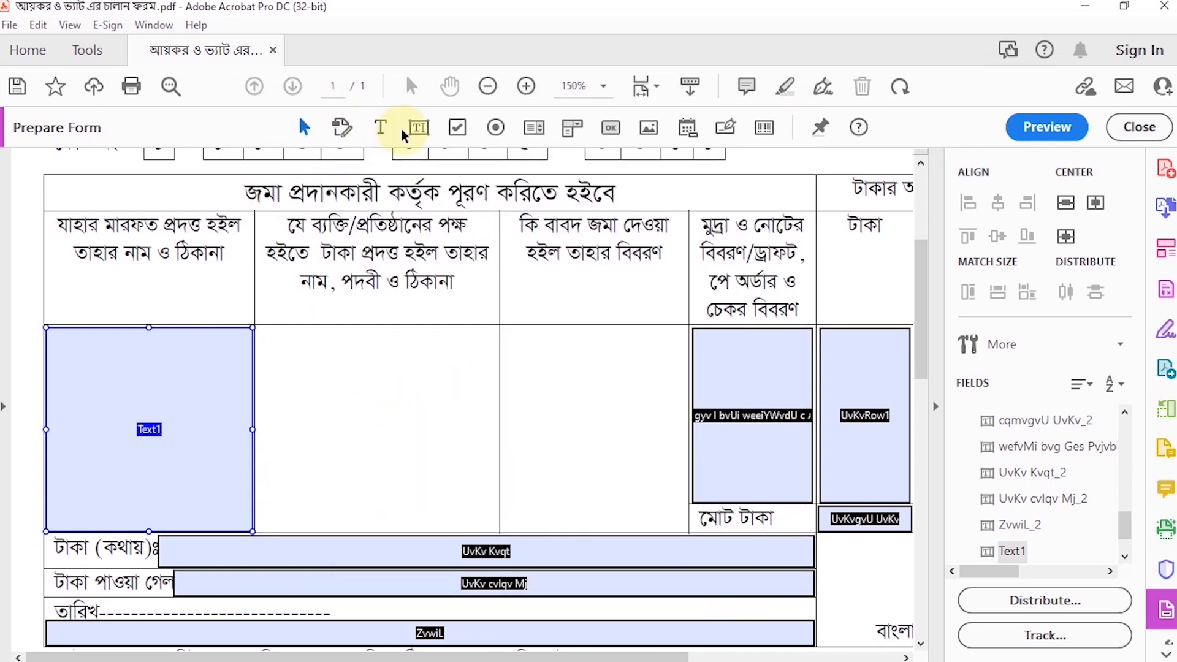
Step: Add a text field filling the empty cell of the table's second column
left_click(419, 127)
left_click(259, 329)
left_click_drag(557, 349, 498, 352)
left_click_drag(378, 369, 375, 527)
Step: Set the second column text field's font to SutonnyMJ
double_click(376, 518)
left_click(606, 149)
left_click(767, 334)
key("s")
scroll(741, 408, "down", 8)
left_click(696, 412)
Step: Center-align the second column field's text and make it multi-line
left_click(662, 149)
left_click(710, 150)
left_click(677, 186)
left_click(666, 218)
left_click(628, 403)
left_click(907, 559)
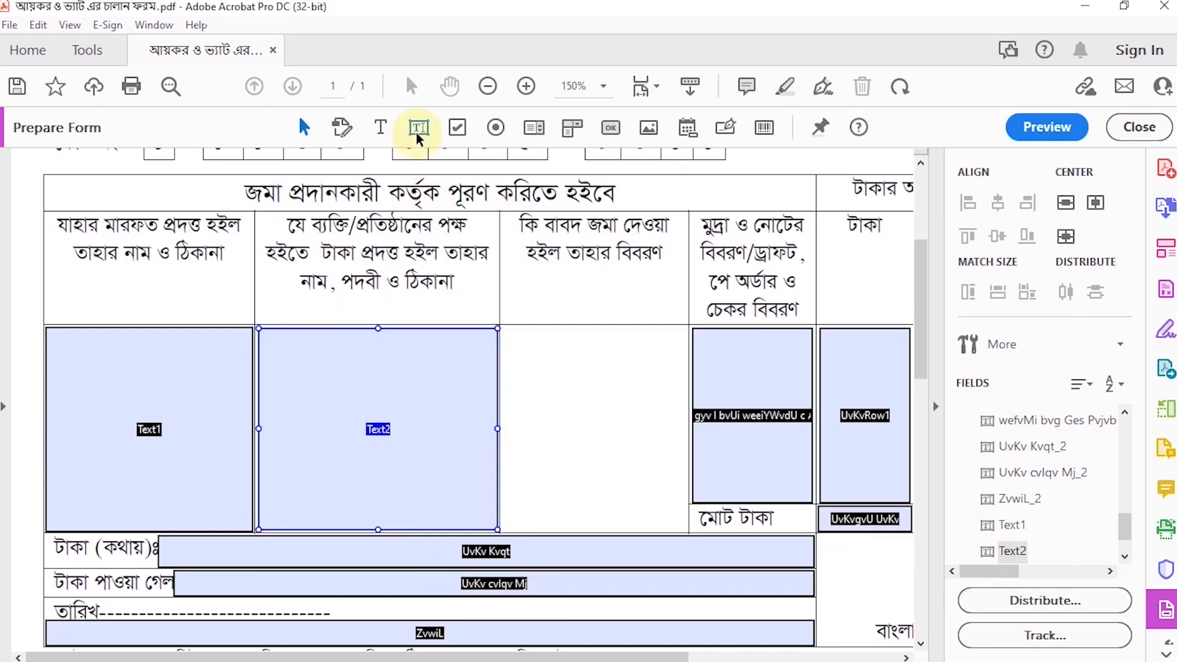
Step: Add a text field filling the empty cell of the table's third column
left_click(419, 128)
left_click(503, 329)
left_click_drag(802, 349, 686, 350)
left_click_drag(595, 370, 596, 528)
Step: Set the third column text field's font to SutonnyMJ
right_click(596, 529)
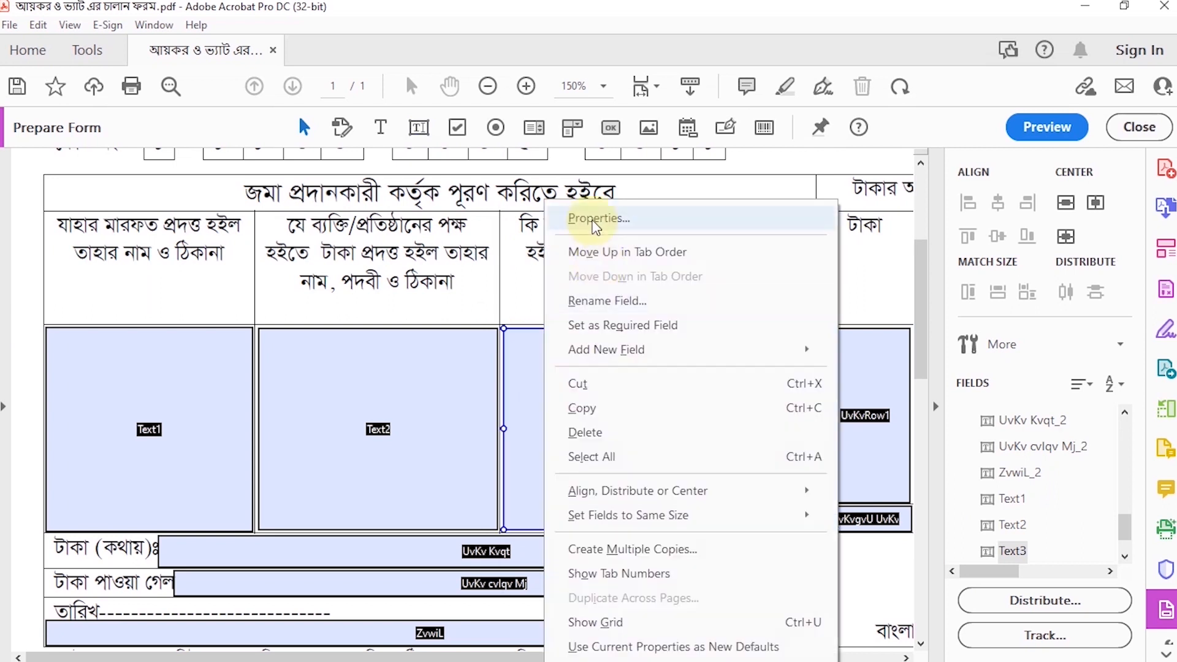
left_click(593, 215)
left_click(605, 149)
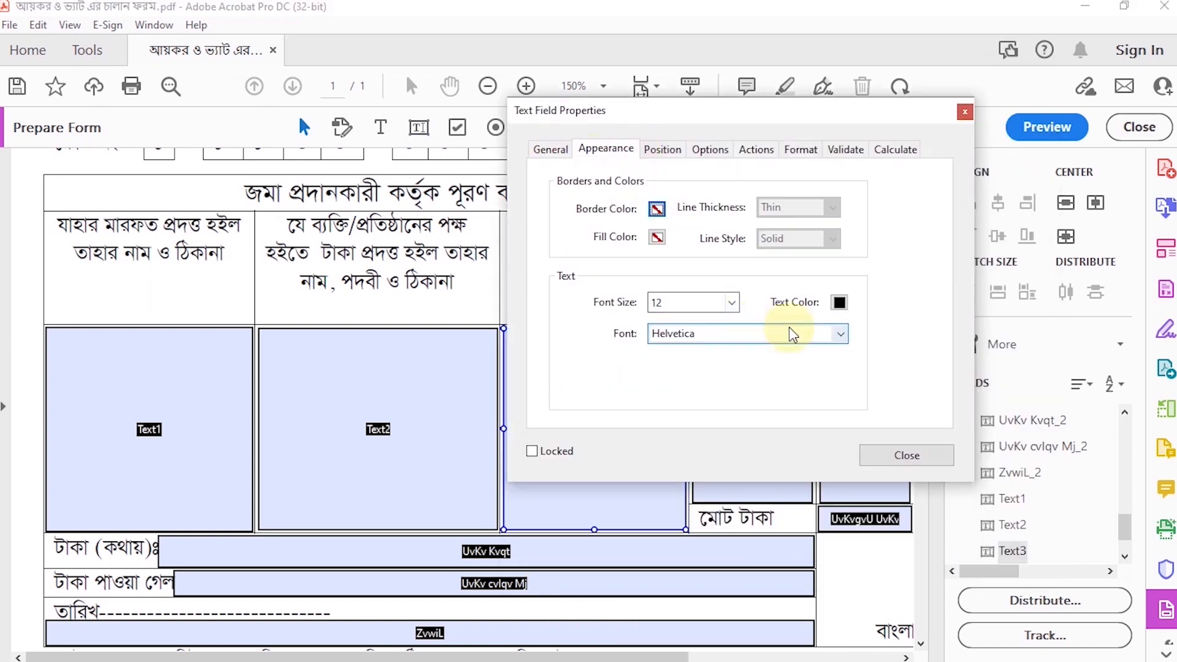
left_click(753, 333)
key("y")
scroll(691, 430, "up", 15)
scroll(691, 455, "down", 1)
left_click(691, 463)
Step: Center-align the third column field's text and make it multi-line
left_click(897, 149)
left_click(868, 186)
left_click(842, 216)
left_click(819, 402)
left_click(1083, 557)
Step: Set the text of the fourth column's currency and draft details field to size 12 in SutonnyMJ
left_click_drag(444, 658, 605, 657)
right_click(512, 371)
left_click(540, 383)
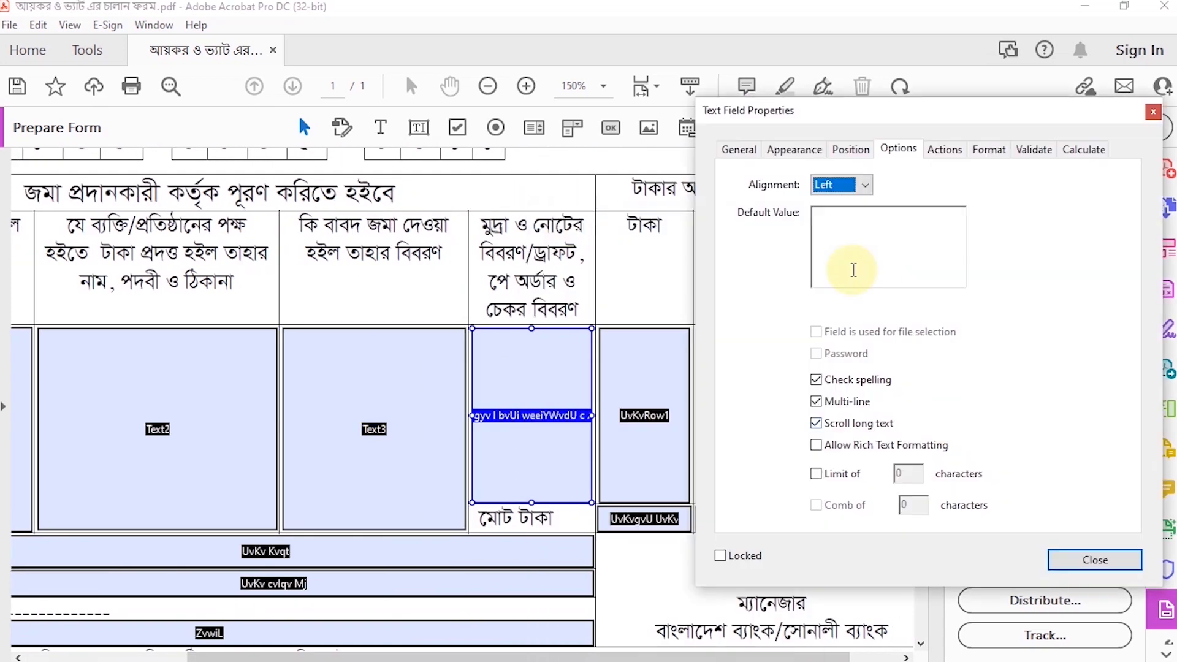
left_click(795, 149)
left_click(919, 303)
left_click(858, 429)
left_click(1030, 334)
key("y")
scroll(964, 380, "up", 12)
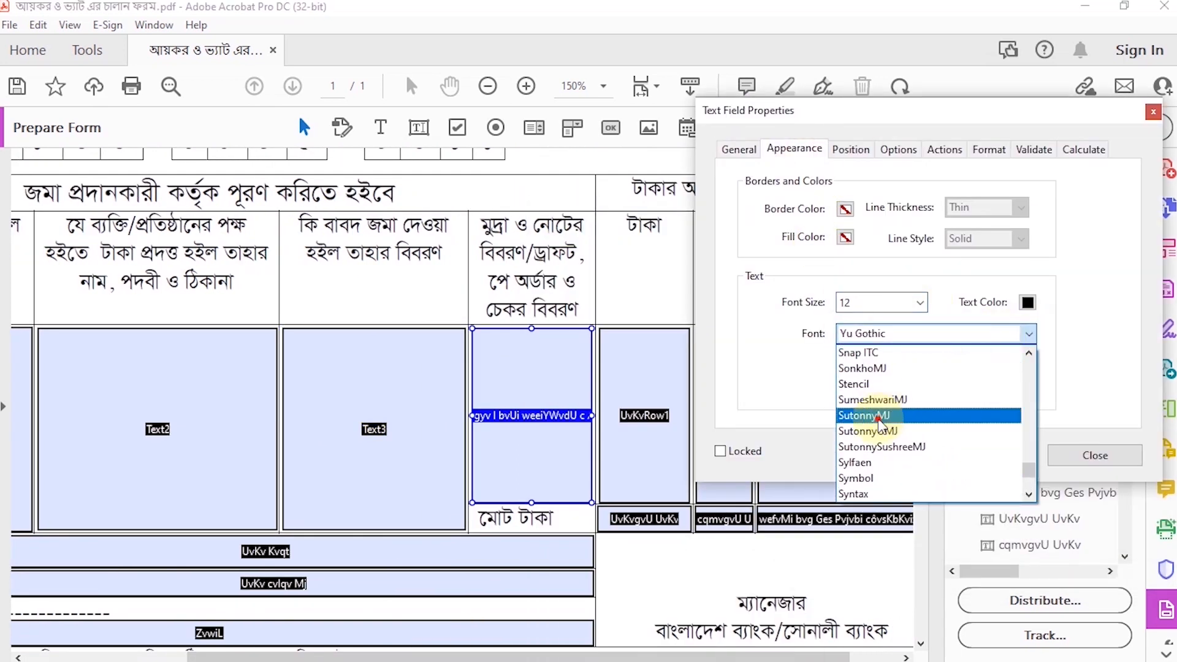
left_click(866, 415)
Step: Center-align the text of the currency and draft details field and close its properties
left_click(856, 150)
left_click(906, 152)
left_click(869, 186)
left_click(841, 216)
left_click(1095, 560)
Step: Set the large Taka amount field's text to size 12 in SutonnyMJ
right_click(637, 386)
left_click(672, 217)
left_click(795, 149)
left_click(920, 302)
left_click(845, 357)
left_click(1029, 334)
key("y")
scroll(964, 380, "up", 10)
left_click(888, 415)
Step: Center-align the large Taka amount field's text and close its properties
left_click(899, 149)
left_click(869, 187)
left_click(853, 217)
left_click(1095, 560)
Step: Set the large Paisa amount field's text to size 12 in SutonnyMJ
right_click(724, 383)
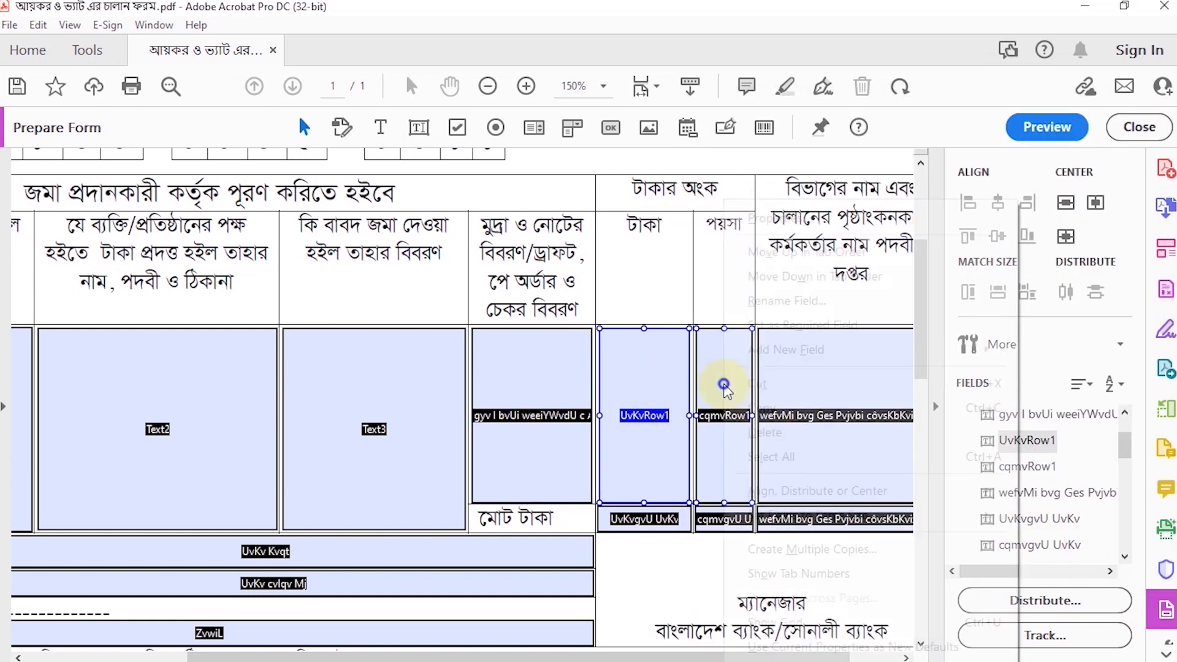
left_click(761, 217)
left_click(319, 151)
left_click(444, 302)
left_click(374, 388)
left_click(552, 335)
scroll(460, 417, "down", 10)
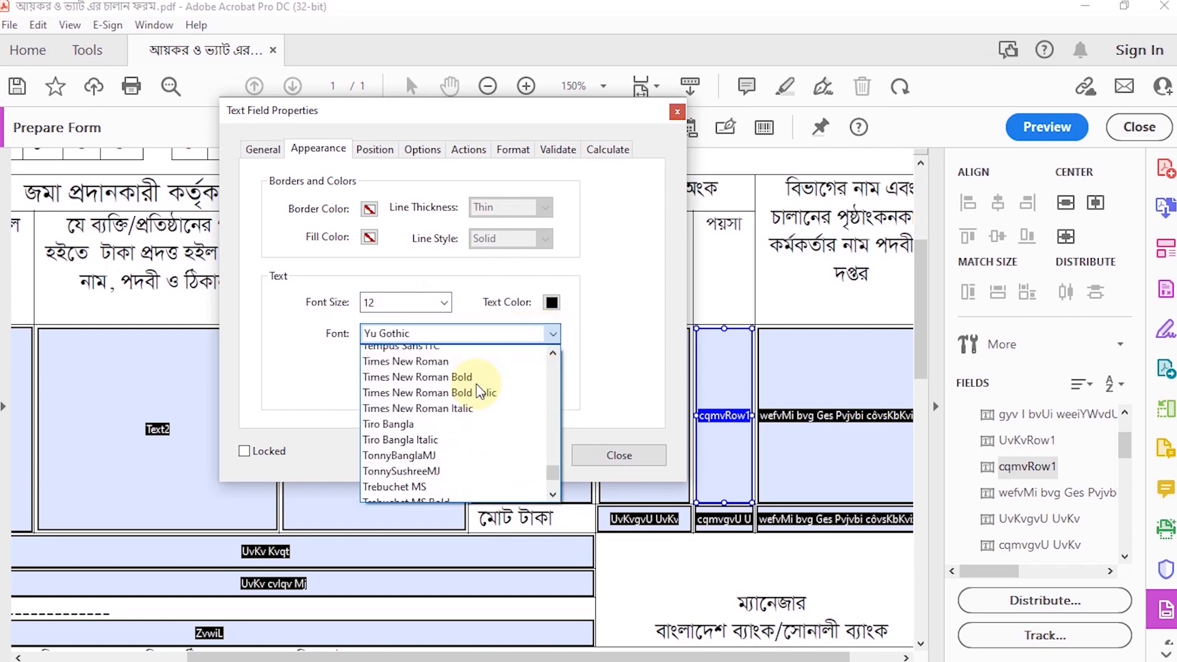
left_click(394, 420)
Step: Center-align the large Paisa amount field's text
left_click(422, 149)
left_click(389, 184)
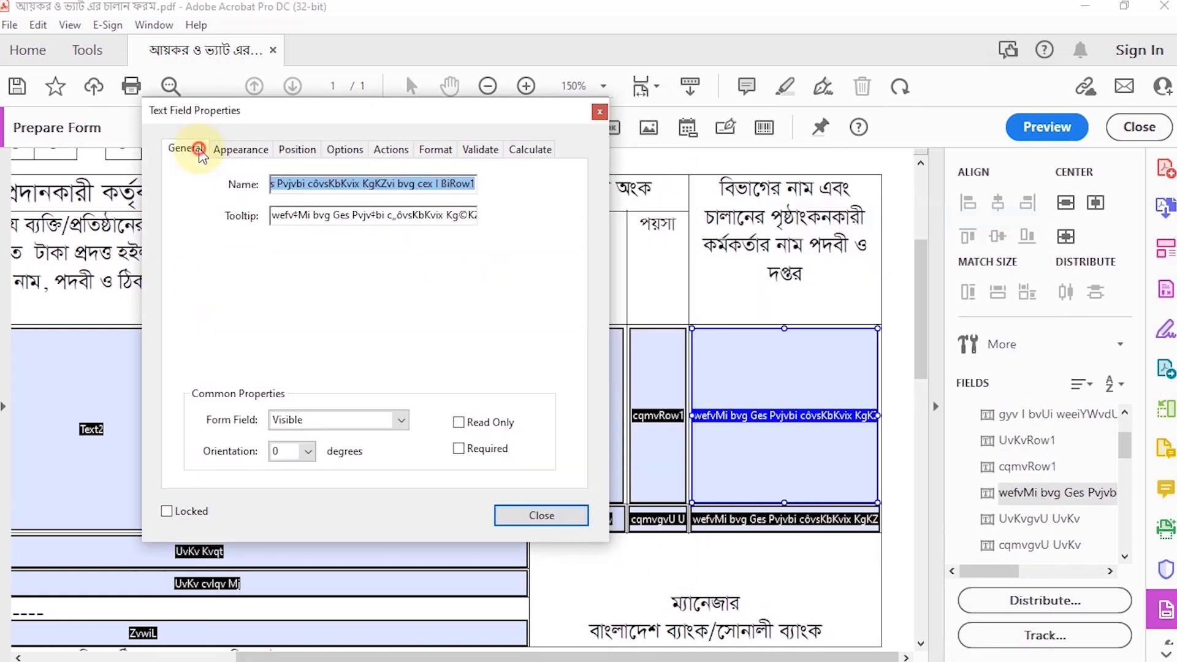
Step: Set the text of the large department and officer details field to size 12 in SutonnyMJ
left_click(240, 149)
left_click(385, 334)
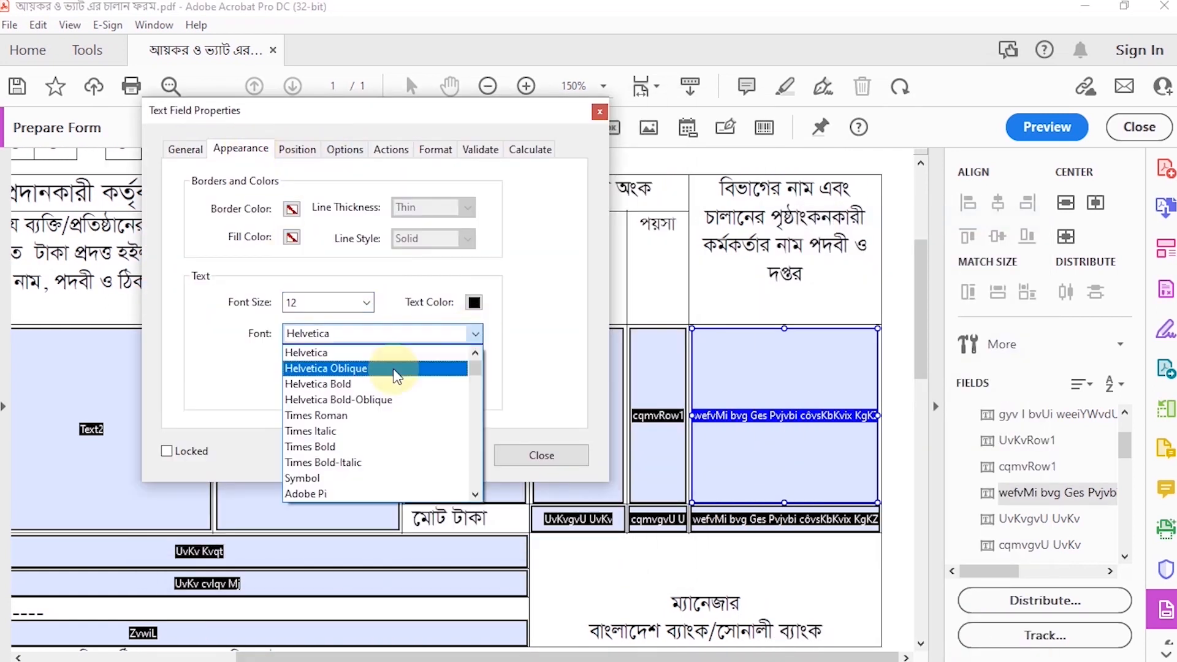
scroll(388, 406, "up", 3)
left_click(374, 401)
Step: Center-align the department and officer details field, allow multiple lines in it, and close its properties
left_click(344, 149)
left_click(311, 184)
left_click(294, 221)
left_click(263, 402)
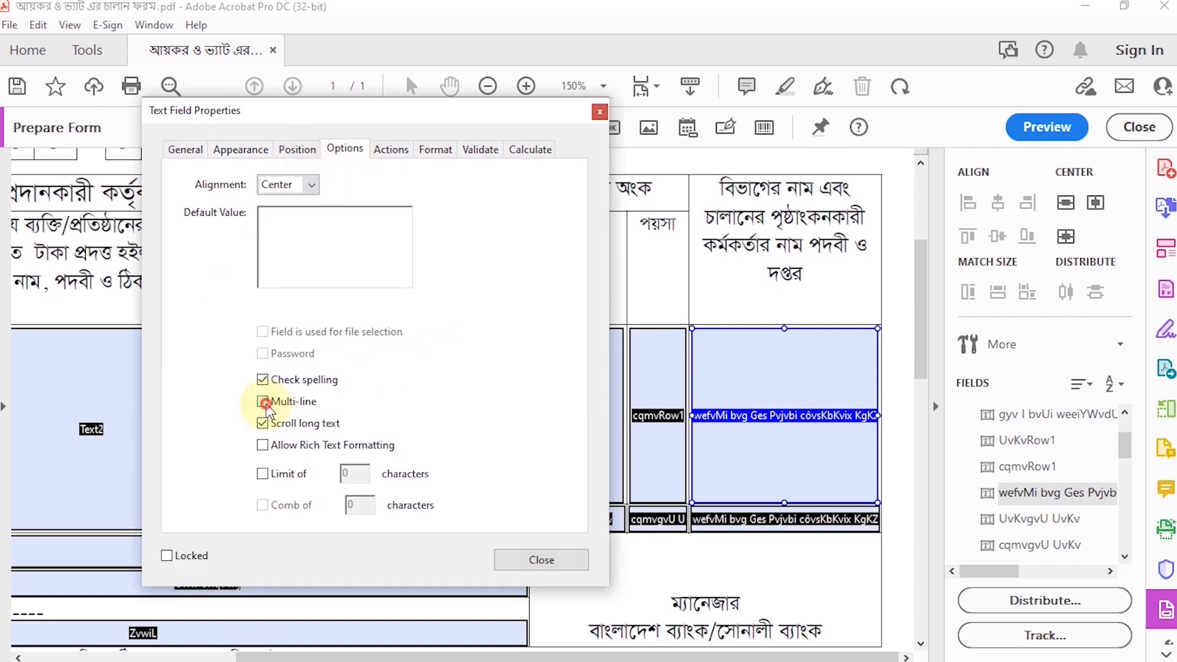
left_click(541, 456)
Step: Set the font size of the Taka field in the total row to 12
scroll(669, 435, "down", 2)
right_click(563, 435)
left_click(604, 211)
left_click(98, 150)
left_click(153, 149)
left_click(279, 302)
left_click(212, 393)
Step: Set the total-row Taka field's font to SutonnyMJ and close its properties
left_click(387, 334)
key("End")
scroll(252, 382, "up", 3)
scroll(252, 379, "up", 2)
left_click(252, 393)
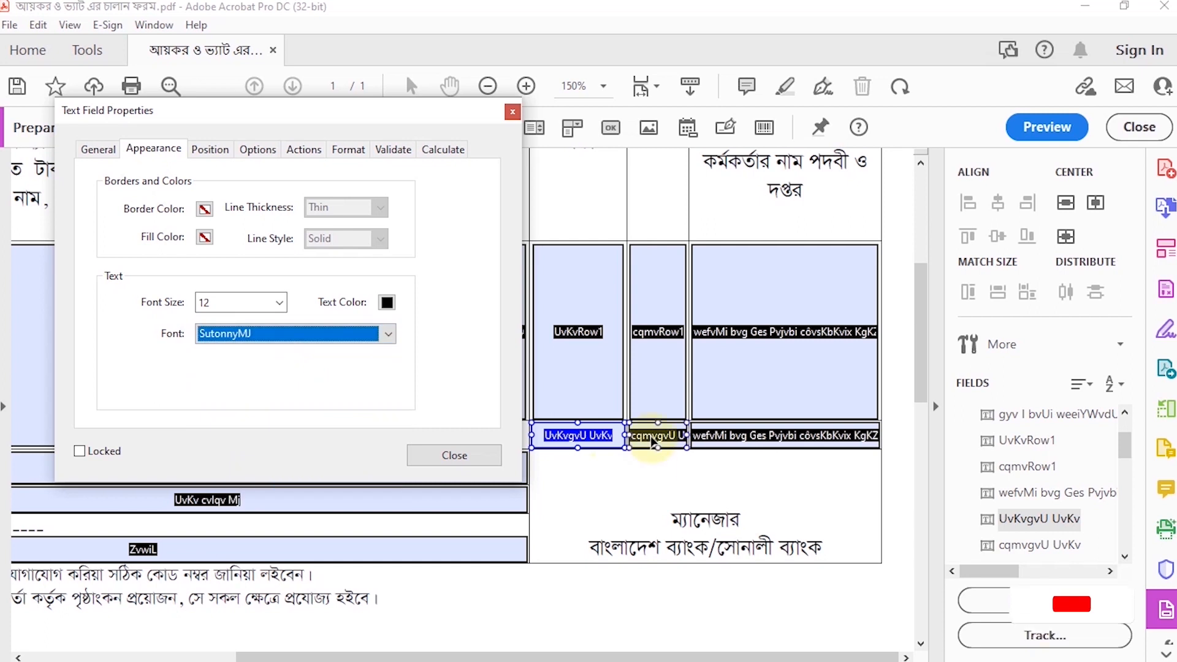
left_click(270, 152)
left_click(468, 557)
Step: Set the text of the Paisa field in the total row to size 12 in SutonnyMJ
right_click(664, 437)
left_click(742, 225)
left_click(153, 150)
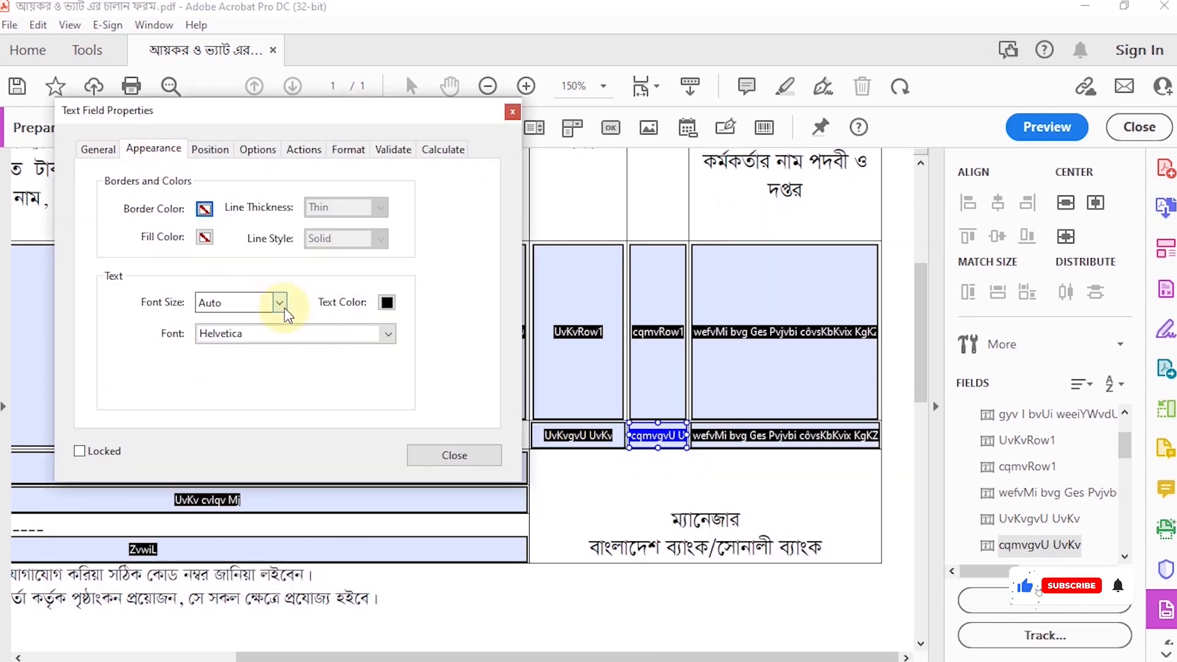
left_click(277, 303)
left_click(213, 393)
left_click(387, 334)
scroll(297, 393, "up", 5)
left_click(295, 394)
Step: Center-align the total-row Paisa field's text and close its properties
left_click(211, 150)
left_click(257, 150)
left_click(226, 184)
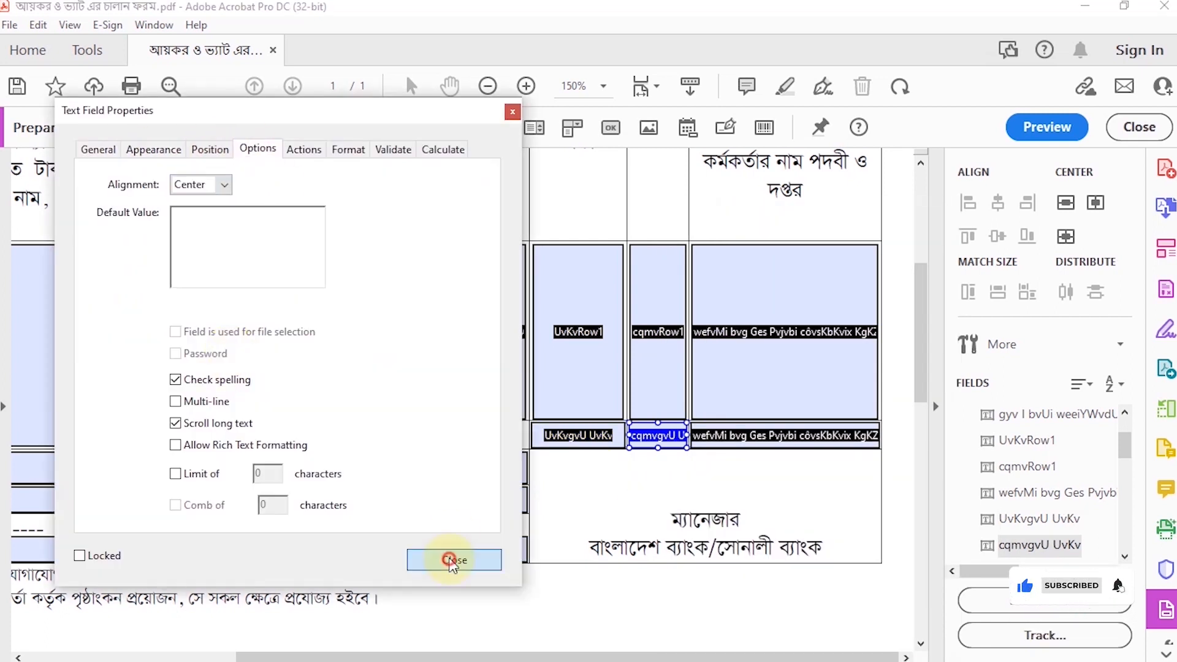
left_click(454, 564)
Step: Delete the total-row field in the officer column and the fields on the money-received and date lines
left_click(778, 443)
key("Delete")
scroll(429, 438, "down", 2)
left_click_drag(462, 658, 285, 657)
left_click(276, 417)
key("Delete")
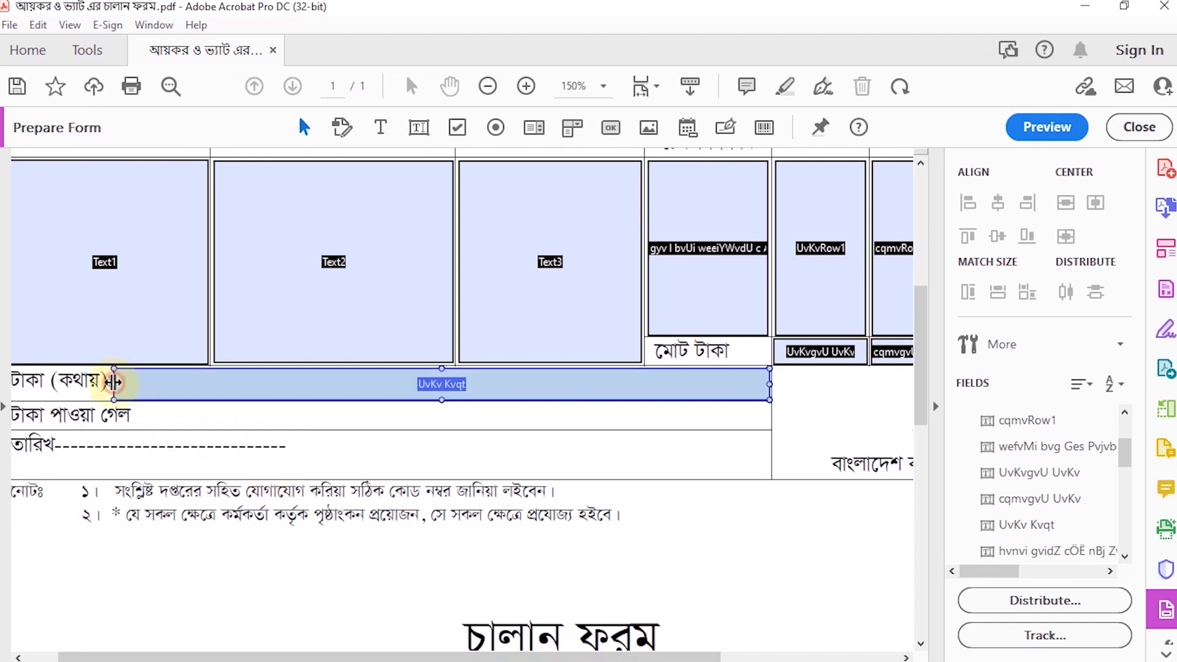
Step: Set the amount-in-words field's text to size 12 in SutonnyMJ and close its properties
left_click(447, 387)
right_click(318, 385)
left_click(368, 220)
left_click(153, 150)
left_click(280, 303)
left_click(213, 393)
left_click(387, 334)
scroll(329, 386, "up", 7)
left_click(240, 369)
left_click(212, 150)
left_click(257, 150)
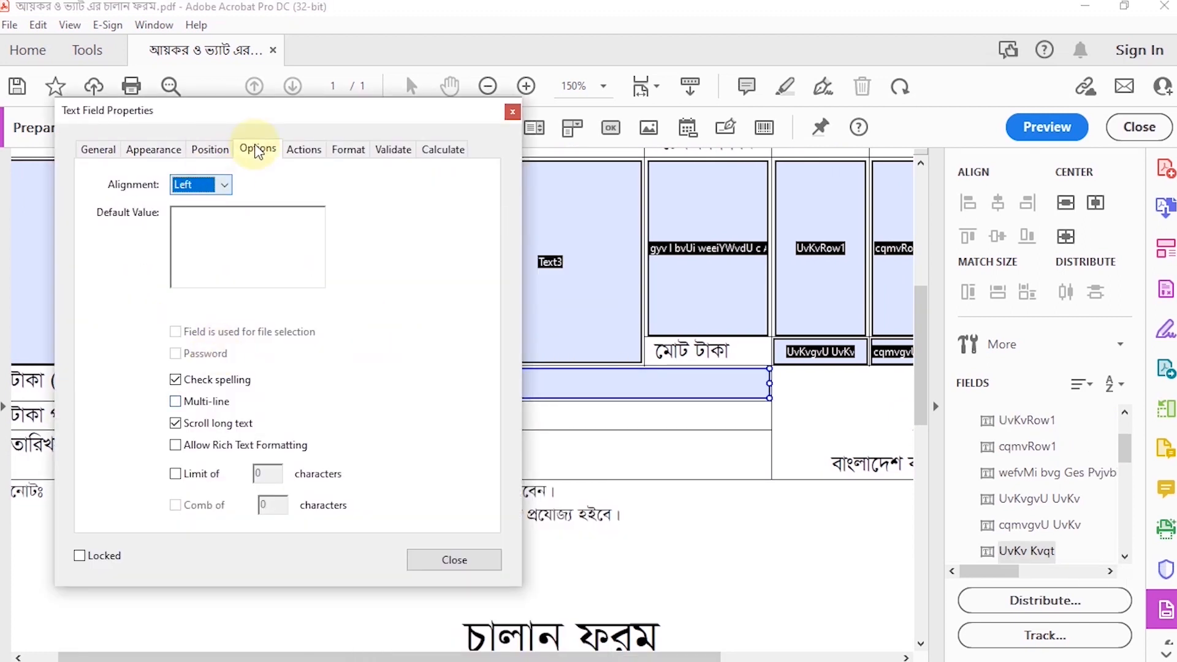
left_click(454, 558)
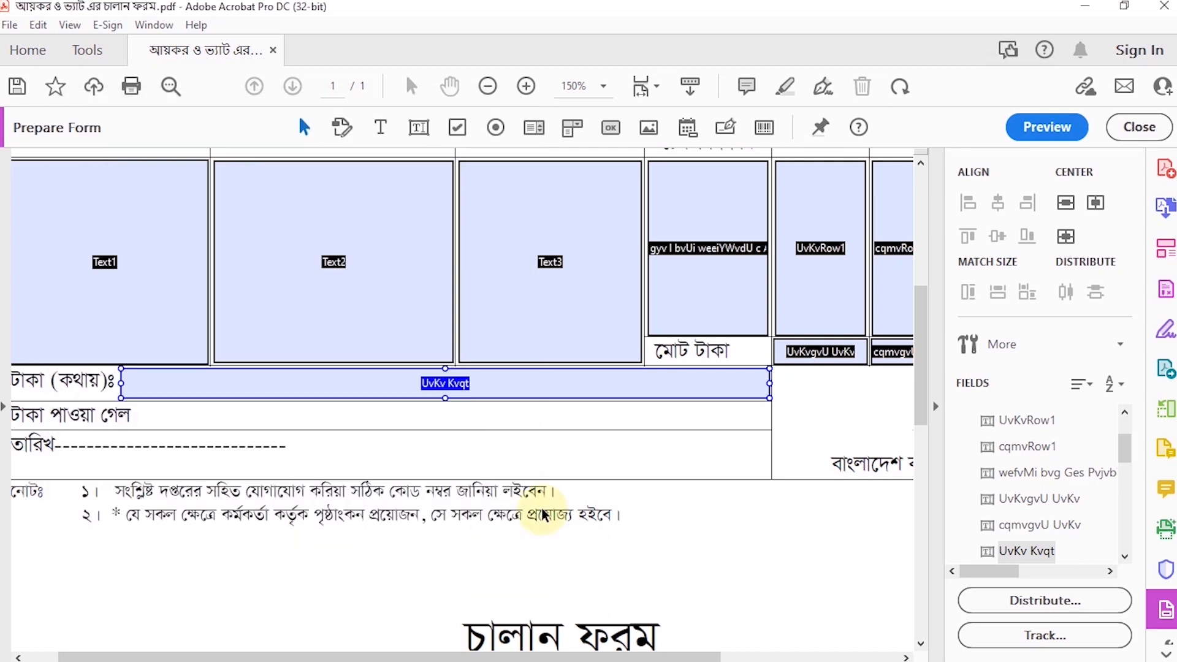
Step: Move two column fields of the second challan form up to its challan number and date lines, and reduce the first one's height
scroll(544, 514, "down", 5)
left_click_drag(88, 540, 451, 287)
left_click_drag(570, 542, 741, 295)
left_click_drag(470, 264, 470, 282)
left_click_drag(470, 319, 470, 315)
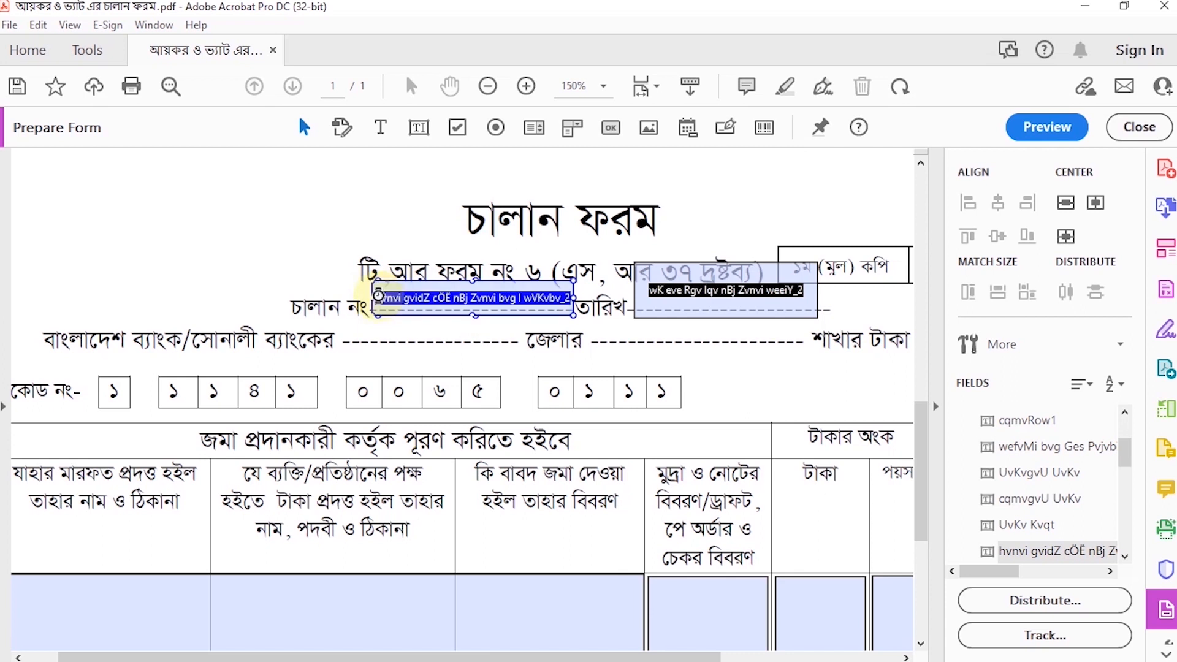
Step: Give the field on the second form's challan number line centered, size 12 SutonnyMJ text and close its properties
double_click(471, 298)
left_click(678, 149)
left_click(803, 302)
left_click(737, 400)
left_click(913, 334)
scroll(819, 415, "up", 5)
left_click(735, 149)
left_click(782, 149)
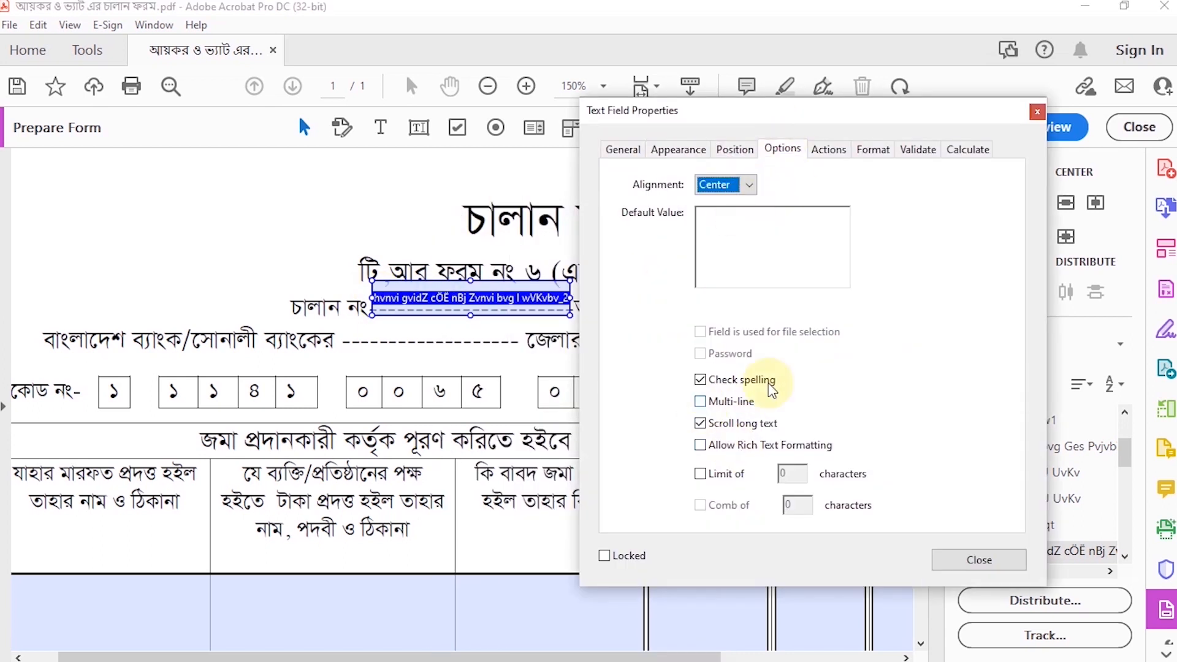
left_click(979, 559)
Step: Resize the field beside the second form's date label to match the height and length of the dashed line
left_click(744, 311)
left_click_drag(727, 264, 725, 287)
left_click_drag(727, 319, 726, 315)
left_click_drag(820, 301, 825, 298)
left_click_drag(635, 300, 625, 300)
Step: Move the challan number and date line fields down onto the blanks for the bank branch and the district
left_click(228, 231)
left_click_drag(462, 292, 429, 325)
left_click_drag(705, 302, 672, 332)
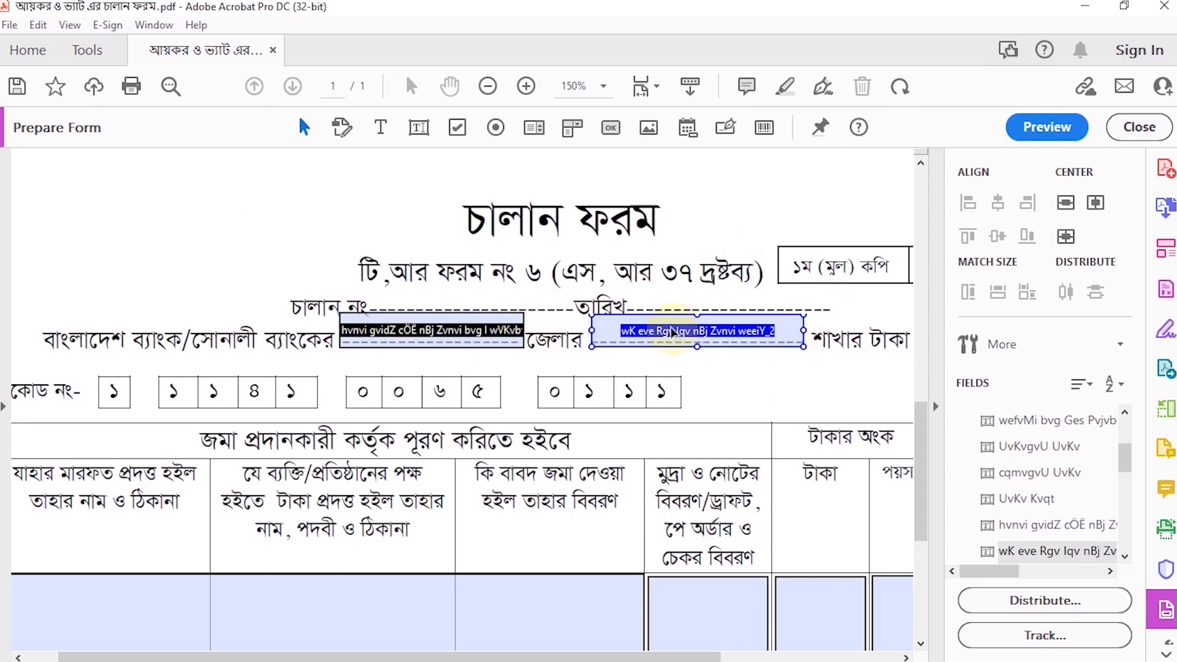
Step: Set the district line field's text to size 12 in SutonnyMJ and close its properties
double_click(672, 332)
left_click(214, 149)
left_click(339, 303)
left_click(276, 368)
left_click(339, 332)
scroll(334, 423, "up", 8)
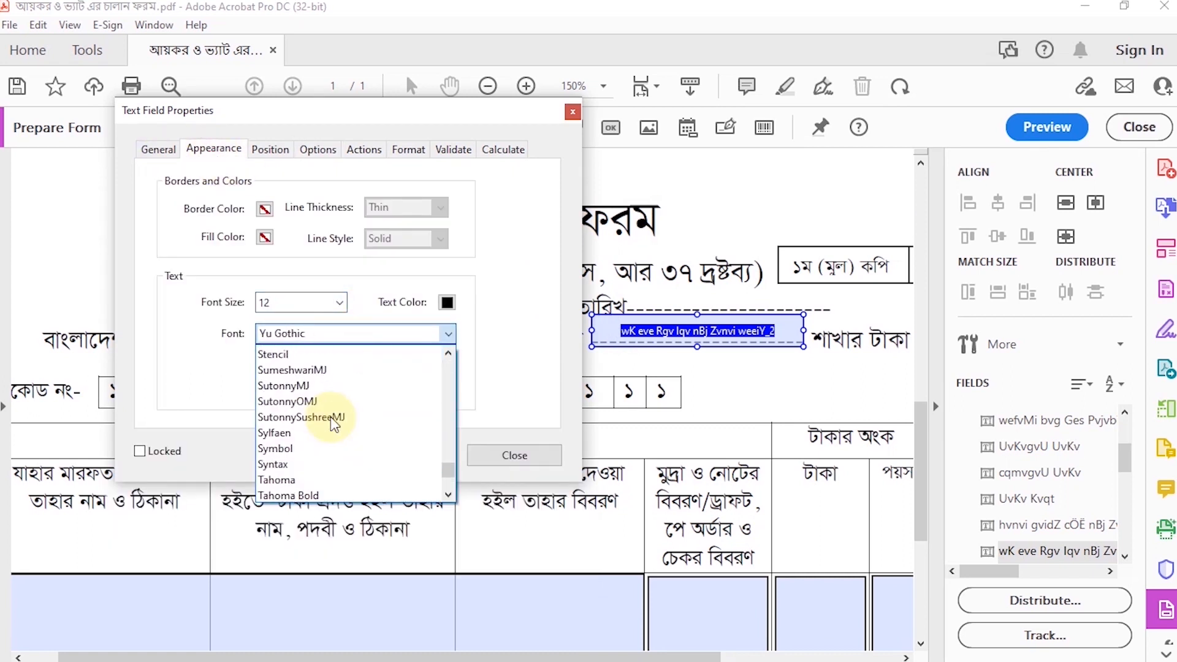
left_click(314, 402)
left_click(327, 151)
left_click(515, 456)
Step: Set the text of the second form's first-column name and address field to size 12 in SutonnyMJ
scroll(631, 491, "down", 3)
left_click_drag(490, 657, 459, 658)
right_click(114, 442)
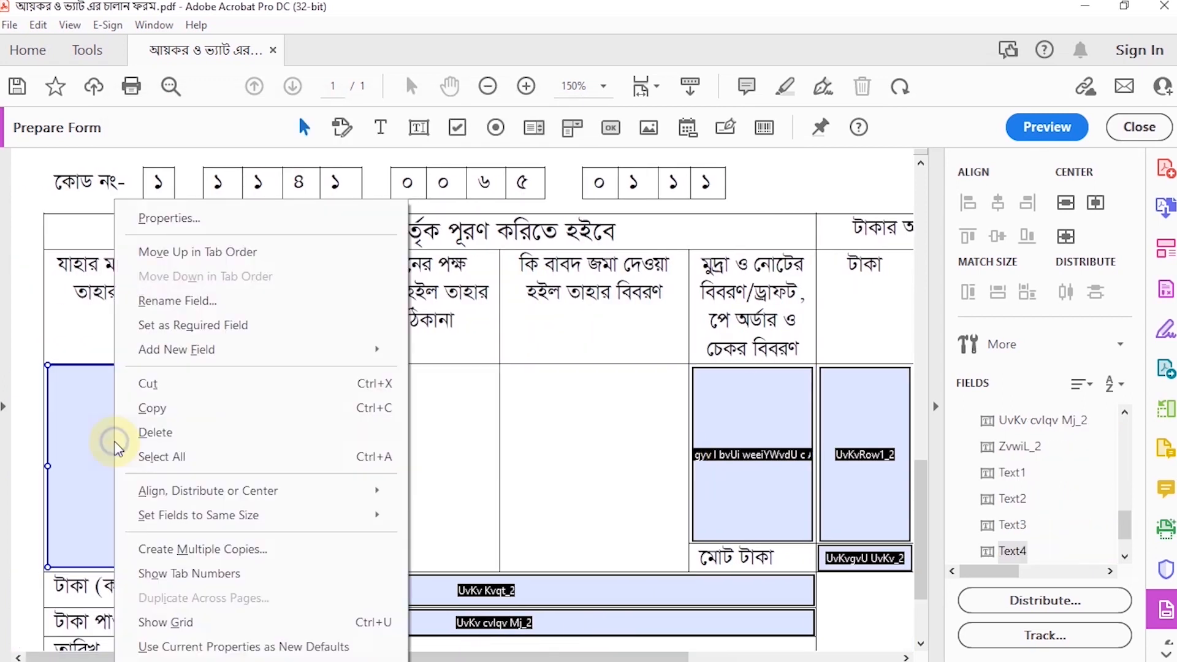
left_click(169, 218)
left_click(360, 149)
left_click(486, 303)
left_click(466, 399)
left_click(488, 333)
scroll(487, 375, "up", 8)
left_click(469, 392)
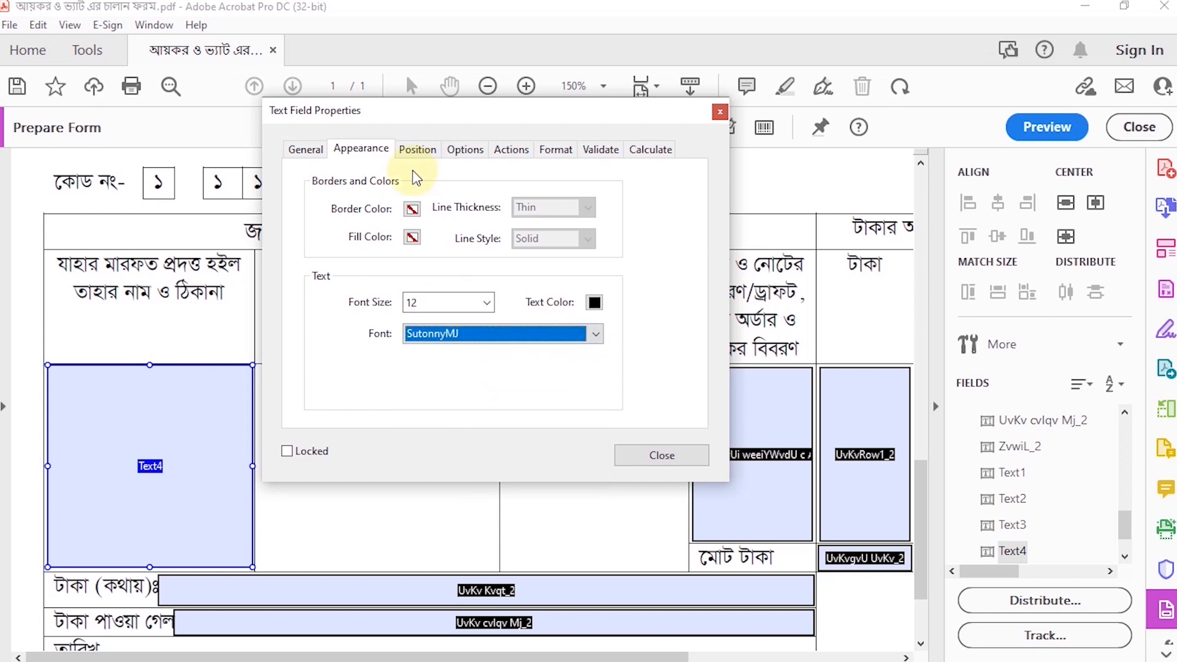
Step: Center-align the second form's first-column field, allow multiple lines in it, and close its properties
left_click(465, 149)
left_click(431, 185)
left_click(408, 220)
left_click(382, 400)
left_click(661, 559)
Step: Add a text field in the second form's second table column and size it to fill the empty cell
left_click(418, 128)
left_click(257, 367)
left_click_drag(546, 390, 496, 388)
left_click_drag(375, 407, 376, 570)
Step: Set the font of the second-column text field to SutonnyMJ
right_click(341, 453)
left_click(394, 229)
left_click(591, 149)
left_click(718, 333)
scroll(690, 388, "up", 6)
scroll(687, 388, "up", 4)
left_click(687, 394)
Step: Center-align the second-column text field, allow multiple lines in it, and close its properties
left_click(708, 150)
left_click(675, 185)
left_click(645, 220)
left_click(624, 400)
left_click(905, 559)
Step: Add a text field in the second form's deposit purpose column and size it to fill the empty cell
left_click(415, 130)
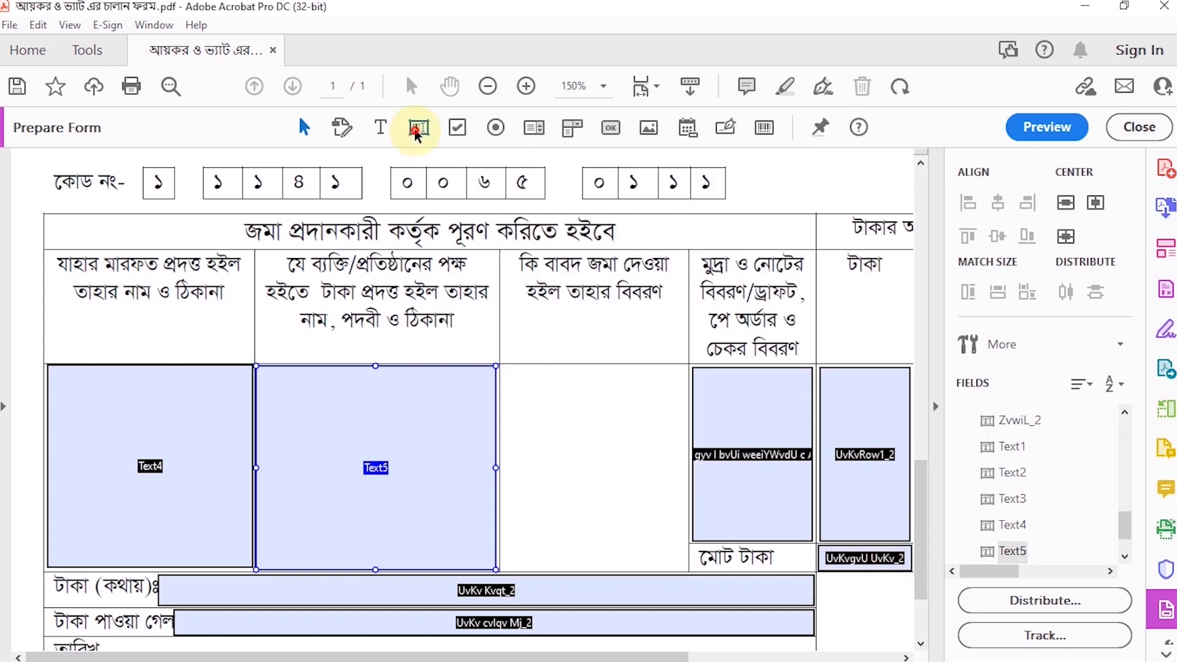
left_click(503, 368)
left_click_drag(801, 390, 687, 390)
left_click_drag(596, 409, 596, 570)
Step: Set the font of the deposit purpose field to SutonnyMJ
right_click(525, 454)
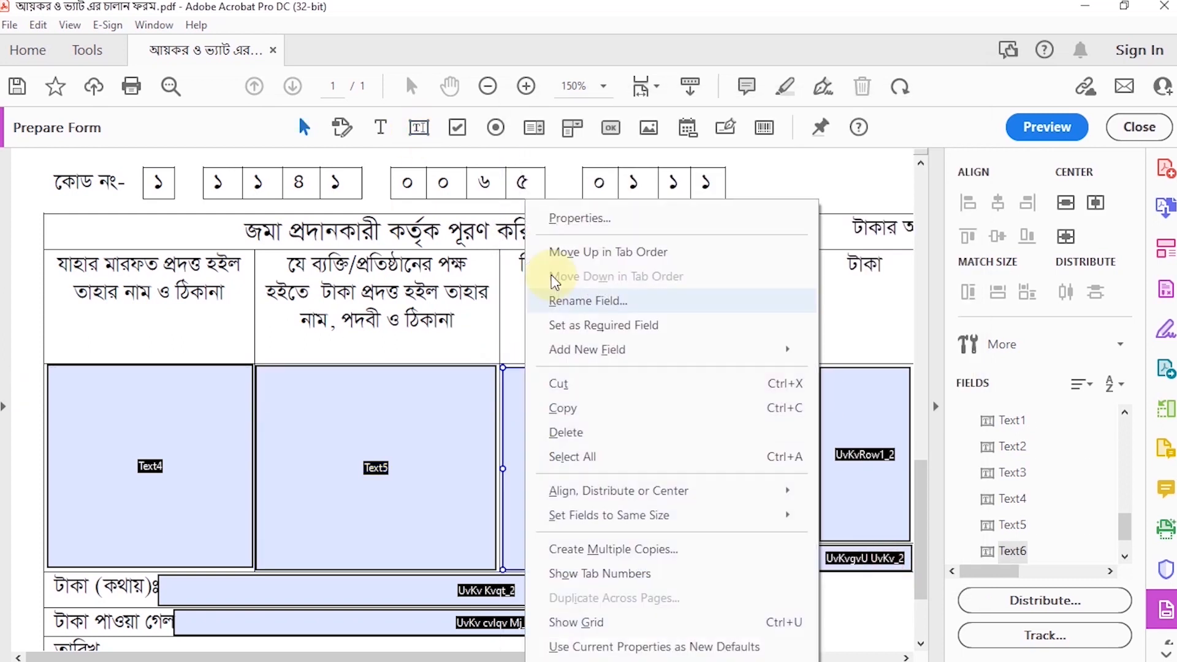
left_click(580, 219)
left_click(794, 149)
left_click(922, 333)
scroll(907, 437, "up", 9)
left_click(891, 390)
Step: Center-align the deposit purpose field, allow multiple lines in it, and close its properties
left_click(853, 149)
left_click(896, 151)
left_click(865, 185)
left_click(835, 220)
left_click(816, 401)
left_click(1096, 559)
Step: Set the second form's currency, draft and cheque details field to 12-point SutonnyMJ text
left_click_drag(476, 657, 641, 657)
right_click(523, 454)
left_click(581, 219)
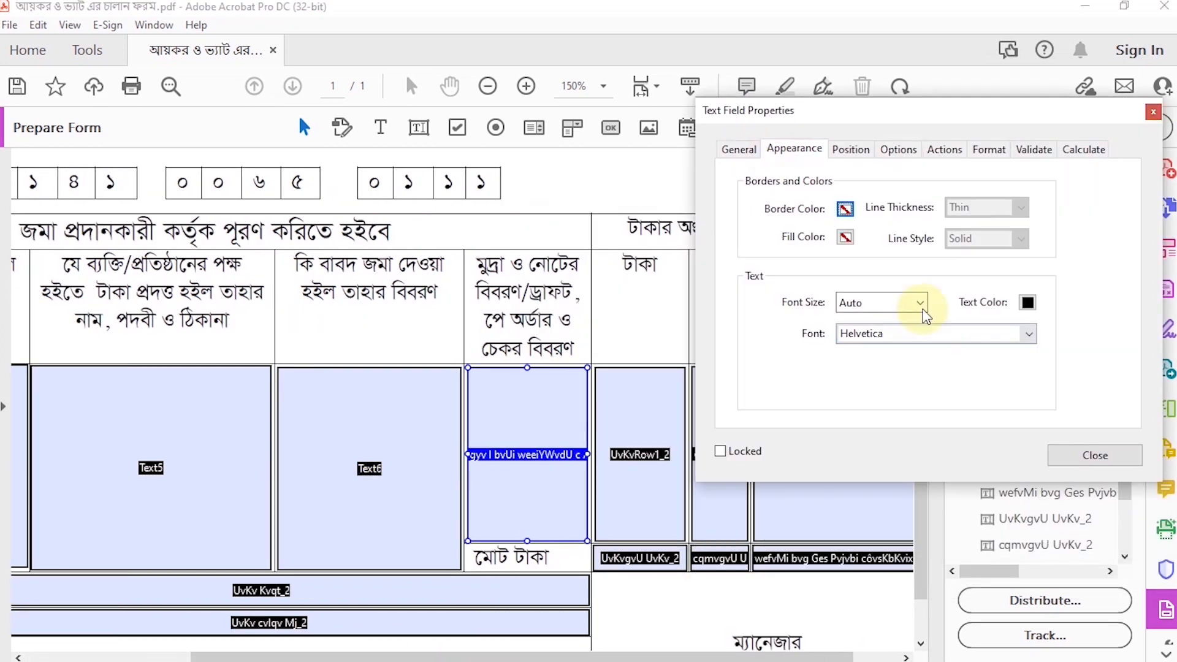
left_click(919, 302)
left_click(867, 398)
left_click(951, 334)
key("End")
scroll(901, 413, "up", 11)
left_click(877, 462)
Step: Center-align the currency, draft and cheque details field, allow multiple lines in it, and close its properties
left_click(859, 150)
left_click(897, 150)
left_click(866, 185)
left_click(836, 219)
left_click(816, 400)
left_click(1095, 559)
Step: Set the second form's taka amount field in the main table row to 12-point SutonnyMJ text
right_click(629, 441)
left_click(687, 208)
left_click(794, 150)
left_click(921, 303)
left_click(859, 399)
left_click(951, 334)
key("End")
scroll(881, 407, "up", 11)
left_click(876, 449)
Step: Center-align the taka amount field, allow multiple lines in it, and close its properties
left_click(897, 150)
left_click(865, 185)
left_click(848, 220)
left_click(816, 402)
left_click(1093, 559)
Step: Set the second form's paisa field in the main table row to 12-point SutonnyMJ text
right_click(724, 440)
left_click(779, 209)
left_click(314, 150)
left_click(440, 303)
left_click(380, 398)
scroll(484, 410, "up", 10)
left_click(480, 419)
Step: Center-align the paisa field, allow multiple lines in it, and close its properties
left_click(380, 151)
left_click(423, 152)
left_click(384, 185)
left_click(367, 220)
left_click(337, 403)
left_click(613, 558)
Step: Set the second form's department and endorsing officer field to 12-point SutonnyMJ text
left_click_drag(582, 660, 631, 660)
right_click(754, 442)
left_click(803, 210)
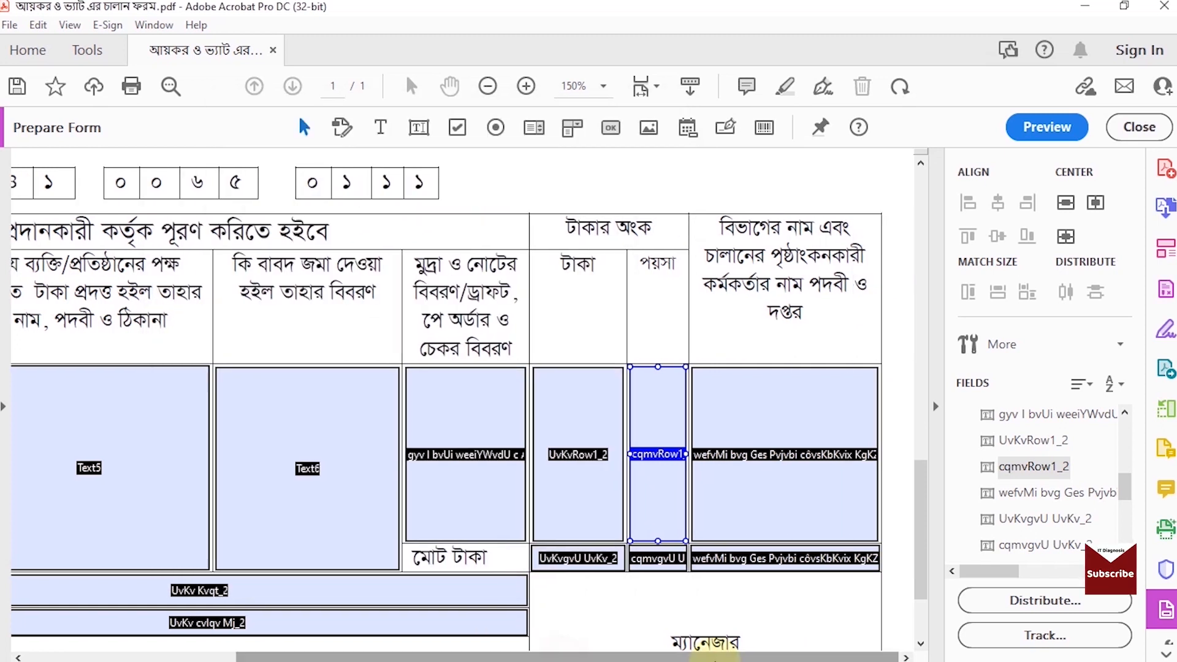
left_click(313, 149)
left_click(439, 303)
left_click(380, 400)
left_click(490, 334)
scroll(453, 395, "up", 11)
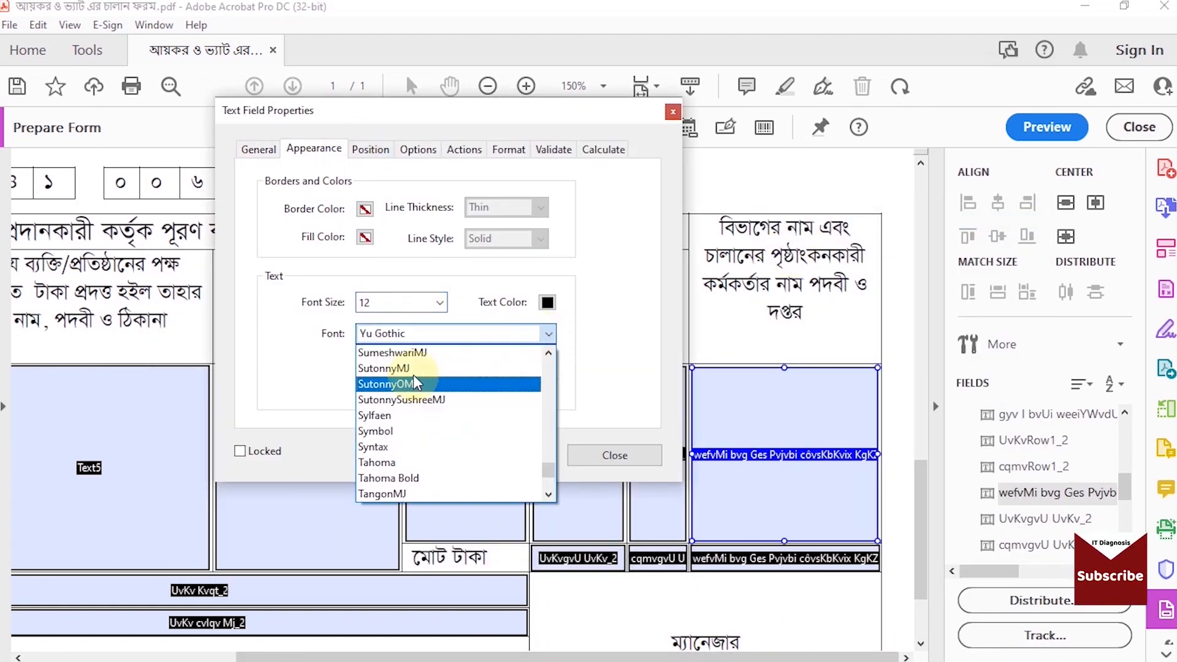
Step: Center-align the department and endorsing officer field, allow multiple lines in it, and close its properties
left_click(421, 152)
left_click(385, 185)
left_click(367, 220)
left_click(337, 401)
left_click(613, 558)
Step: Set the taka field in the second form's total row to 12-point SutonnyMJ text
scroll(599, 469, "down", 2)
right_click(586, 469)
left_click(637, 19)
left_click(109, 150)
left_click(138, 150)
left_click(279, 302)
left_click(222, 399)
left_click(388, 334)
key("y")
scroll(249, 407, "up", 10)
scroll(249, 406, "up", 4)
left_click(241, 370)
Step: Center-align the total row's taka field and close its properties
left_click(258, 149)
left_click(225, 184)
left_click(214, 218)
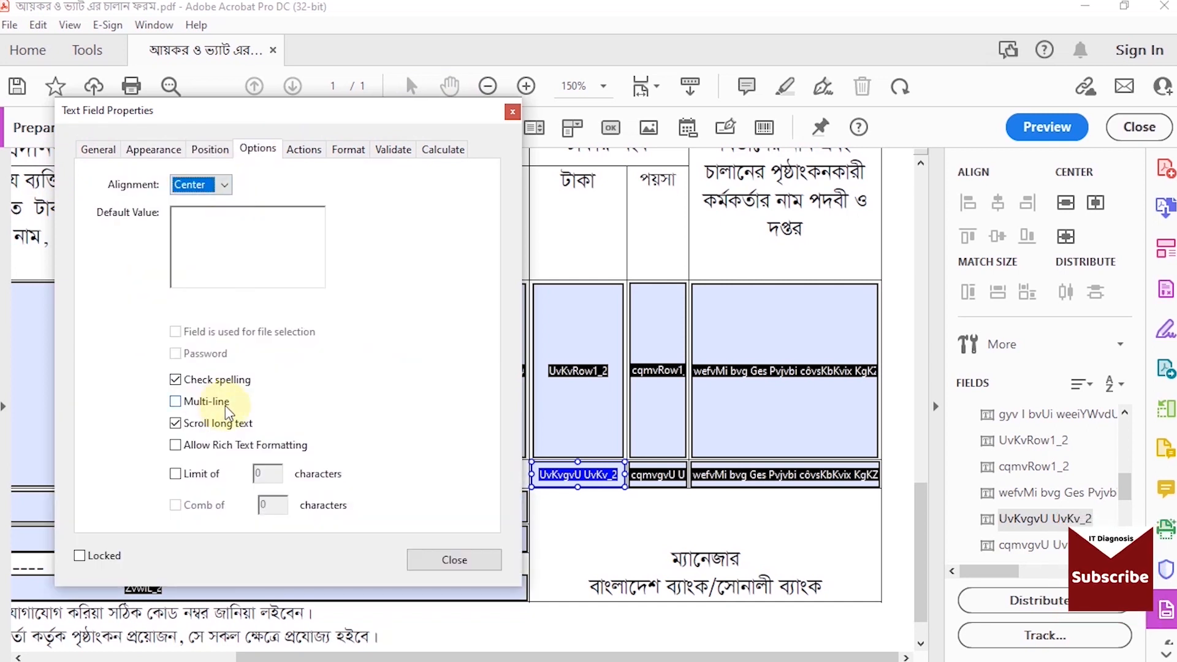
left_click(300, 152)
left_click(514, 553)
Step: Set the paisa field in the second form's total row to 12-point SutonnyMJ text and close its properties
right_click(658, 475)
left_click(705, 19)
left_click(93, 149)
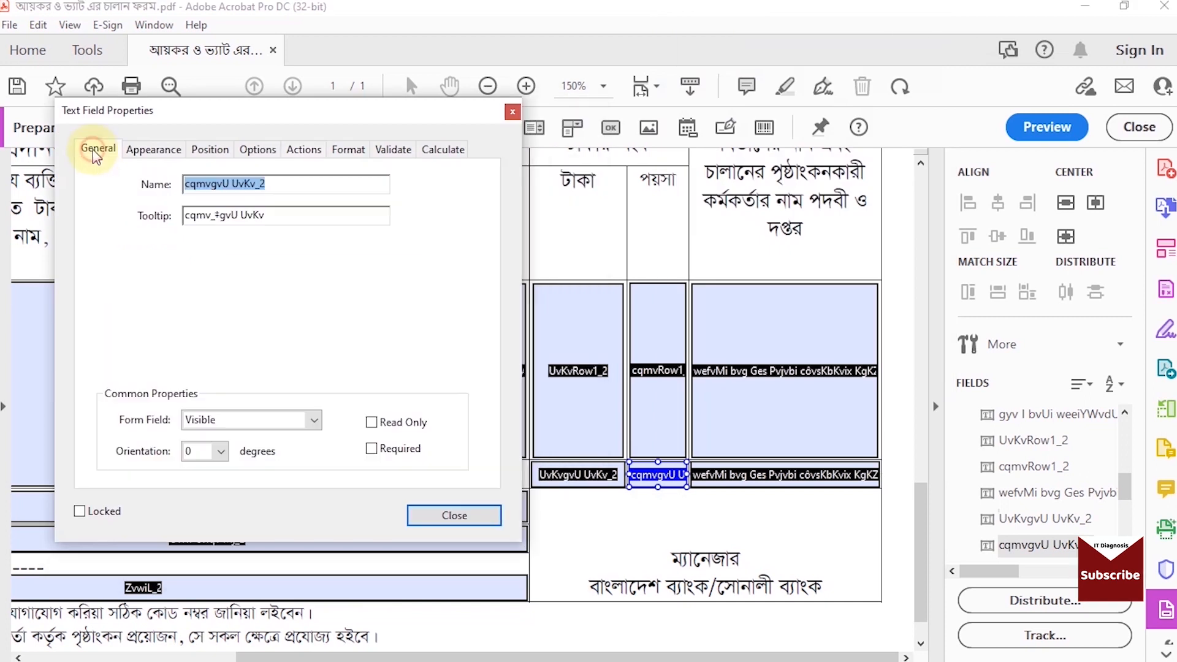
left_click(153, 150)
left_click(279, 303)
left_click(232, 400)
left_click(387, 335)
key("y")
scroll(343, 398, "up", 12)
left_click(245, 366)
left_click(257, 150)
left_click(448, 561)
Step: Delete the text fields on the second form's taka-received and date lines
scroll(521, 636, "down", 2)
left_click_drag(520, 657, 310, 657)
left_click(281, 498)
key("Delete")
left_click(288, 545)
key("Delete")
Step: Move the start of the second form's amount-in-words field just past its label and set its text to 12-point SutonnyMJ
left_click_drag(156, 465, 160, 464)
right_click(318, 464)
left_click(360, 218)
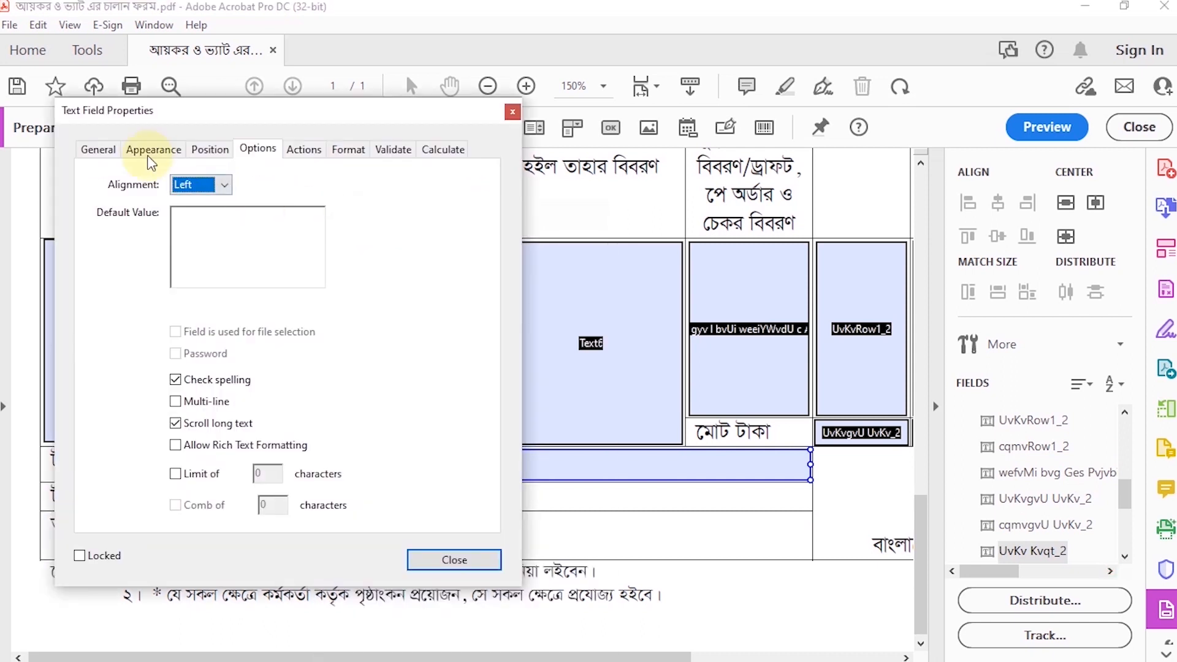
left_click(99, 150)
left_click(147, 149)
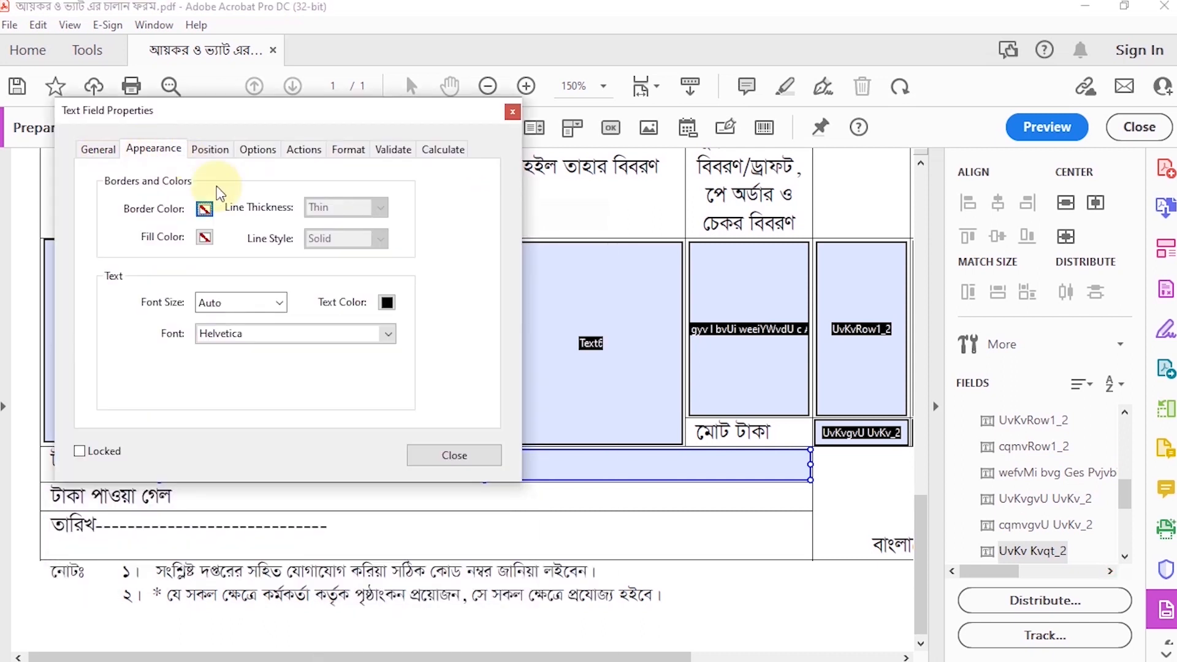
left_click(279, 303)
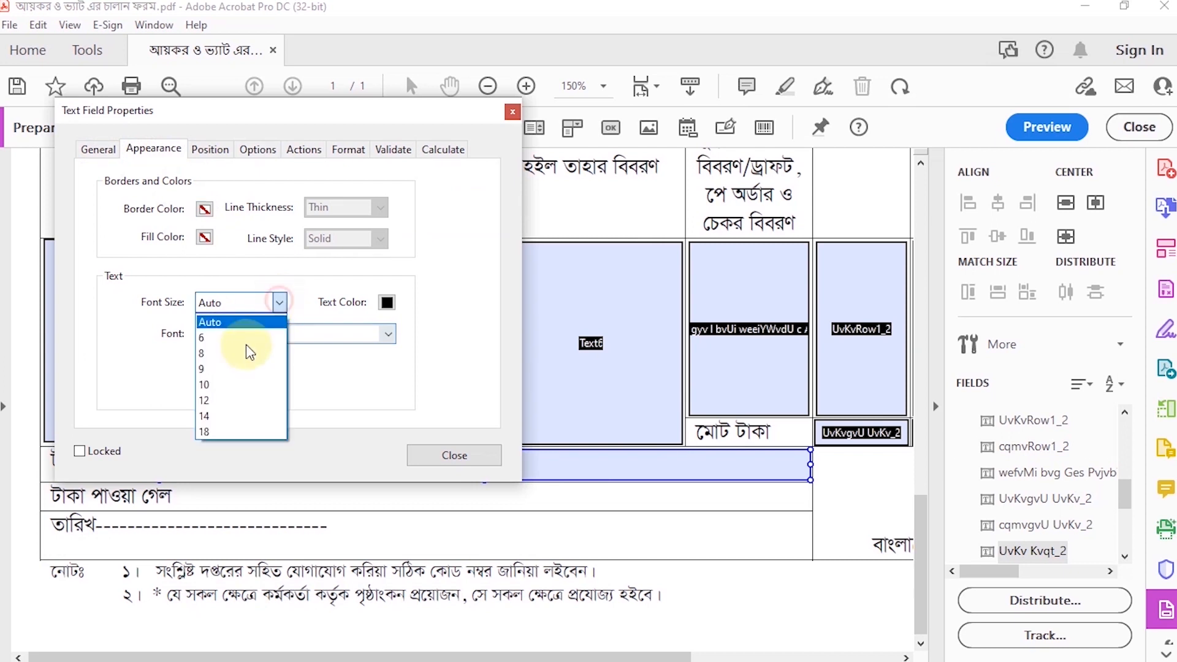
left_click(229, 401)
left_click(371, 294)
left_click(241, 371)
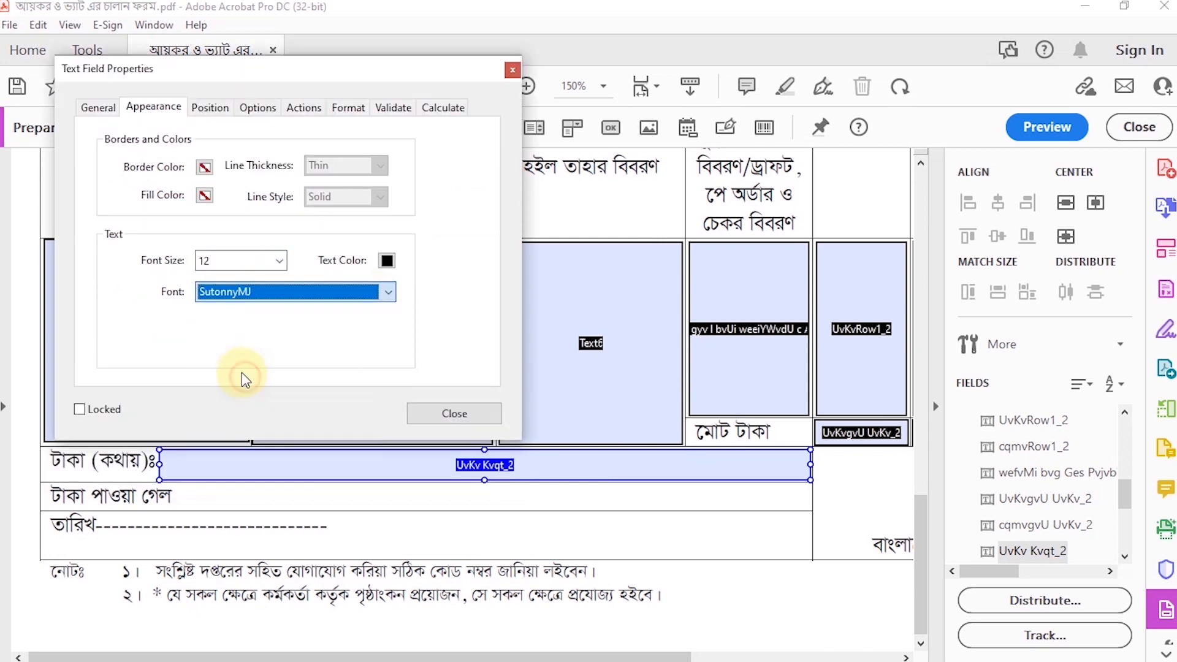
Step: Check the amount-in-words field's position, alignment and action settings and close its properties
left_click(209, 107)
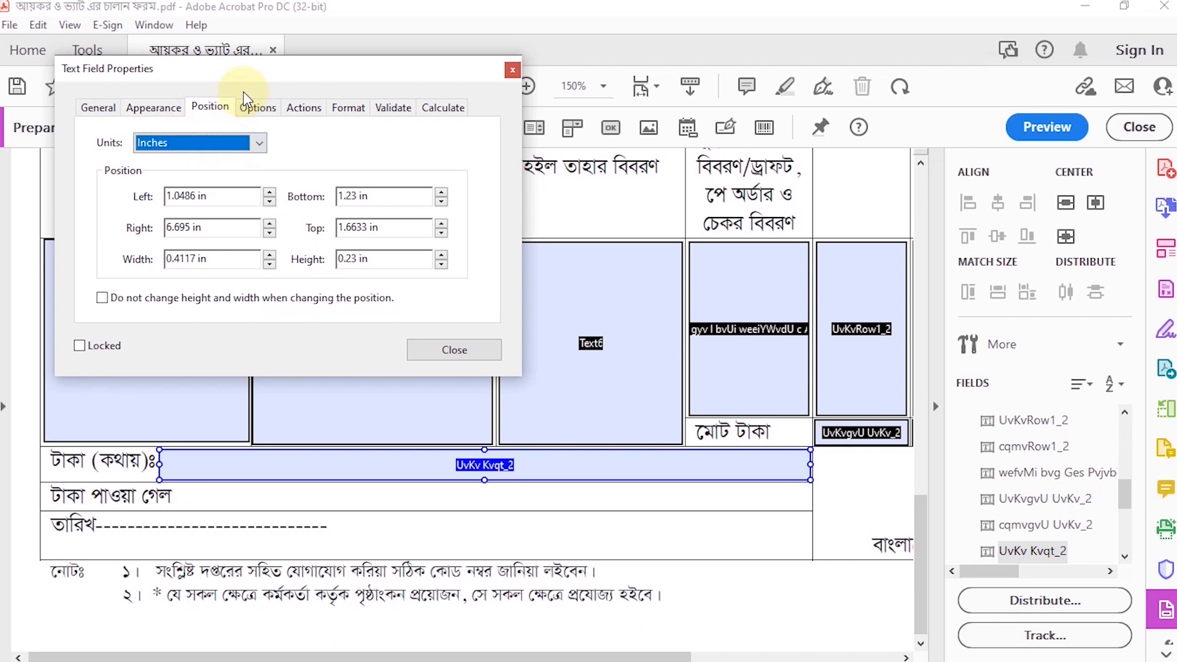
left_click(246, 102)
left_click(226, 143)
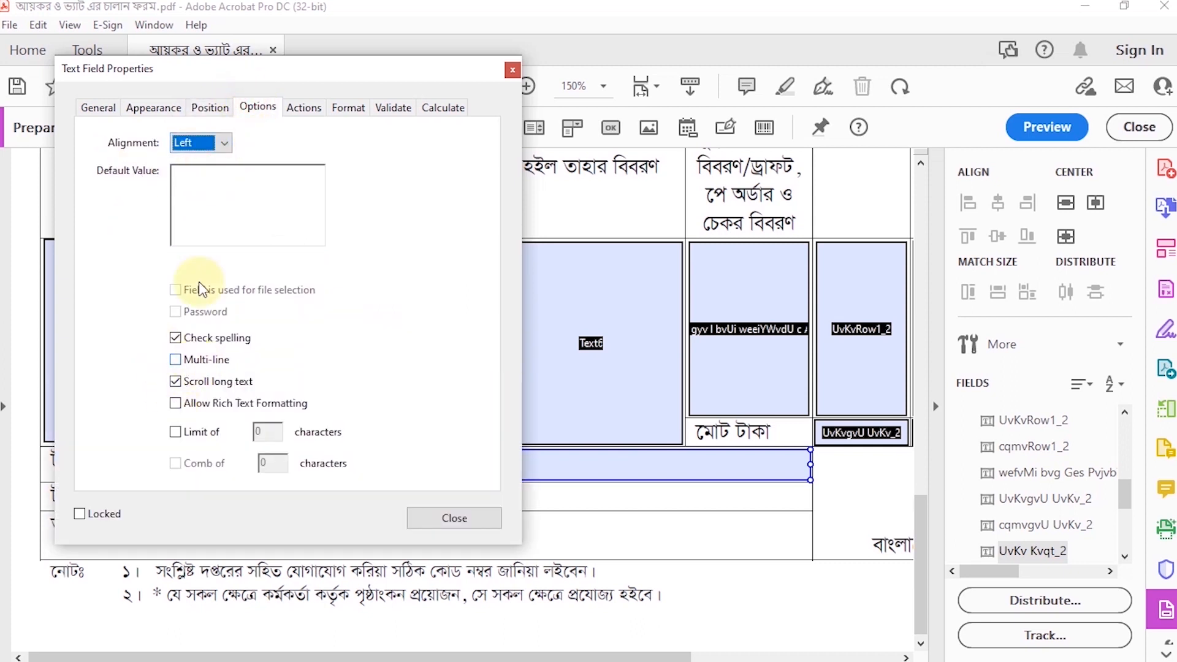
left_click(308, 111)
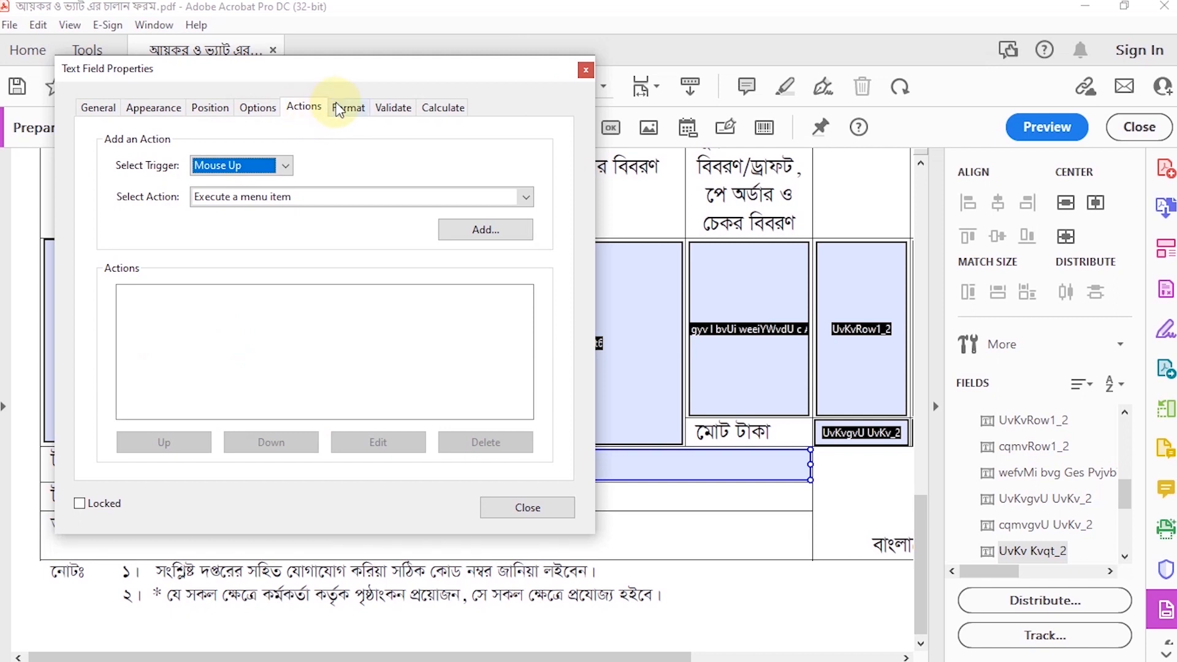
left_click(517, 506)
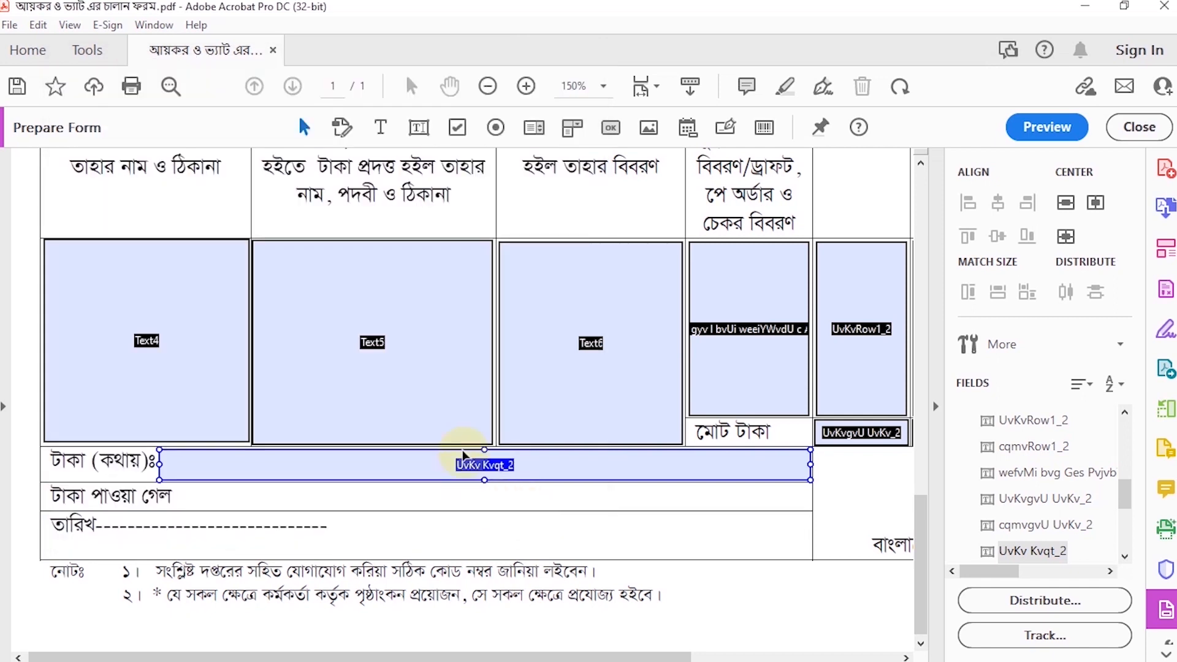
Step: Examine the placement of the text fields across both challan copies on the page
scroll(464, 455, "down", 1)
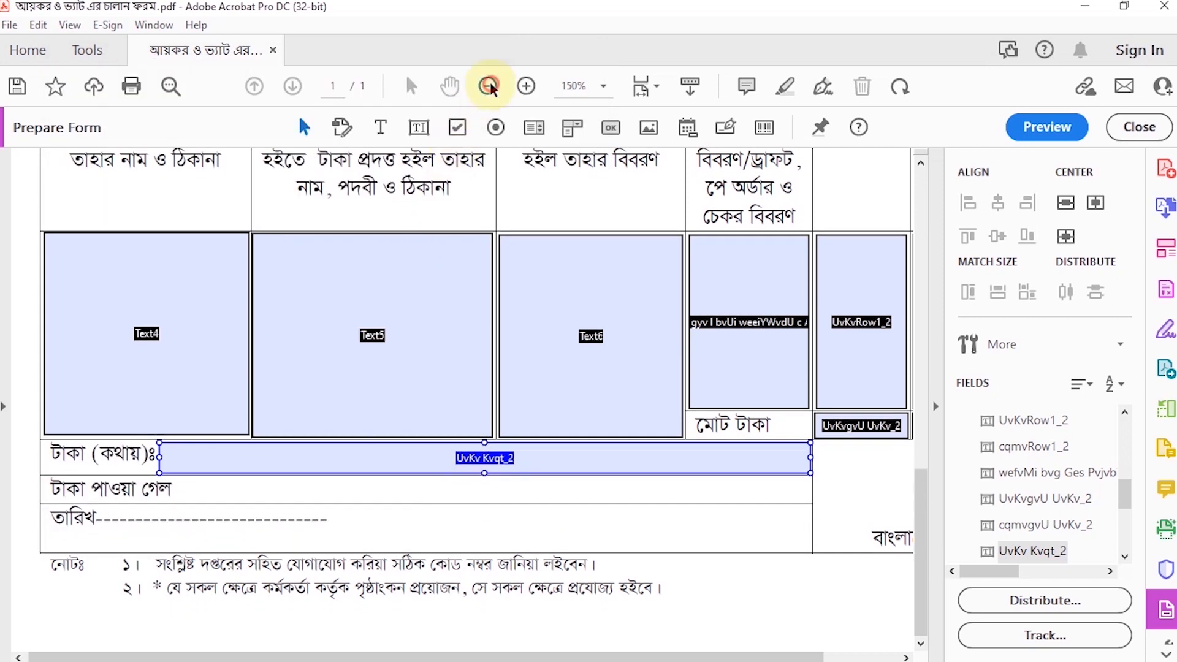
left_click(488, 86)
left_click(488, 86)
left_click(489, 85)
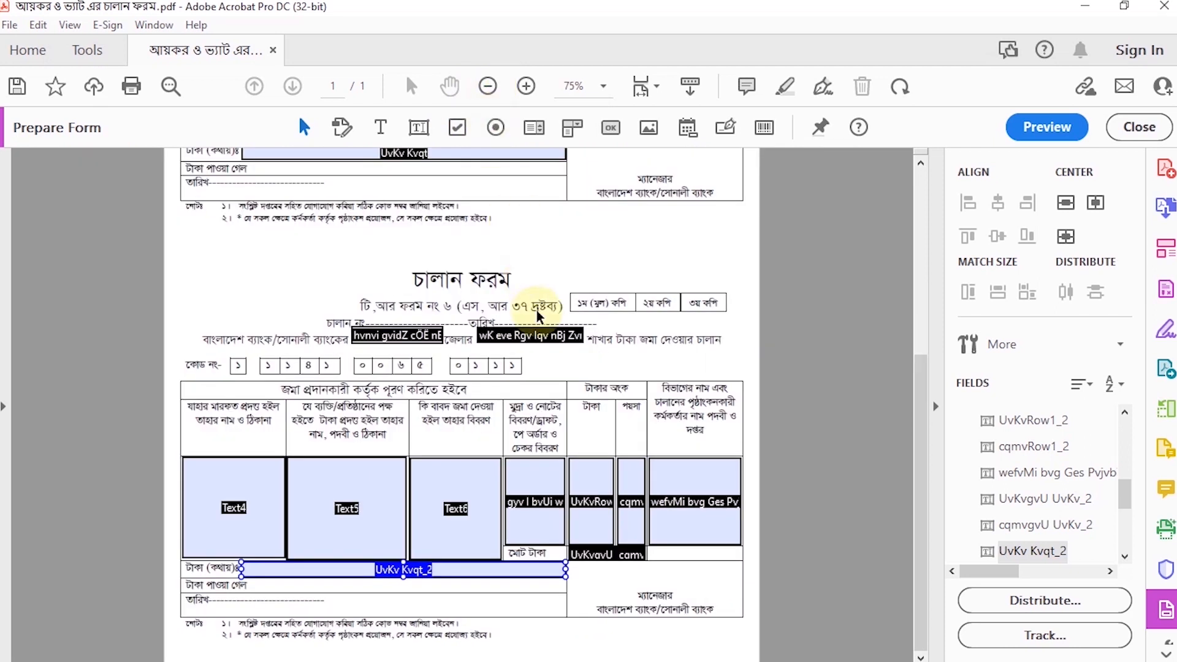
scroll(521, 393, "up", 5)
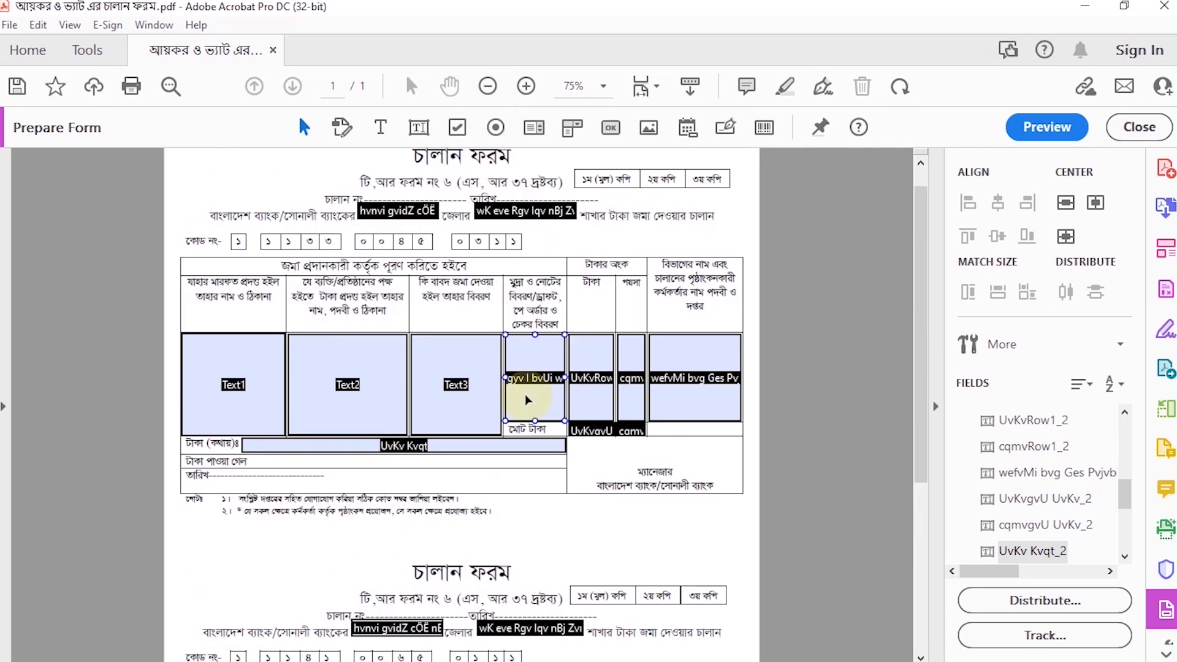
left_click(346, 184)
scroll(560, 491, "down", 5)
left_click(570, 524)
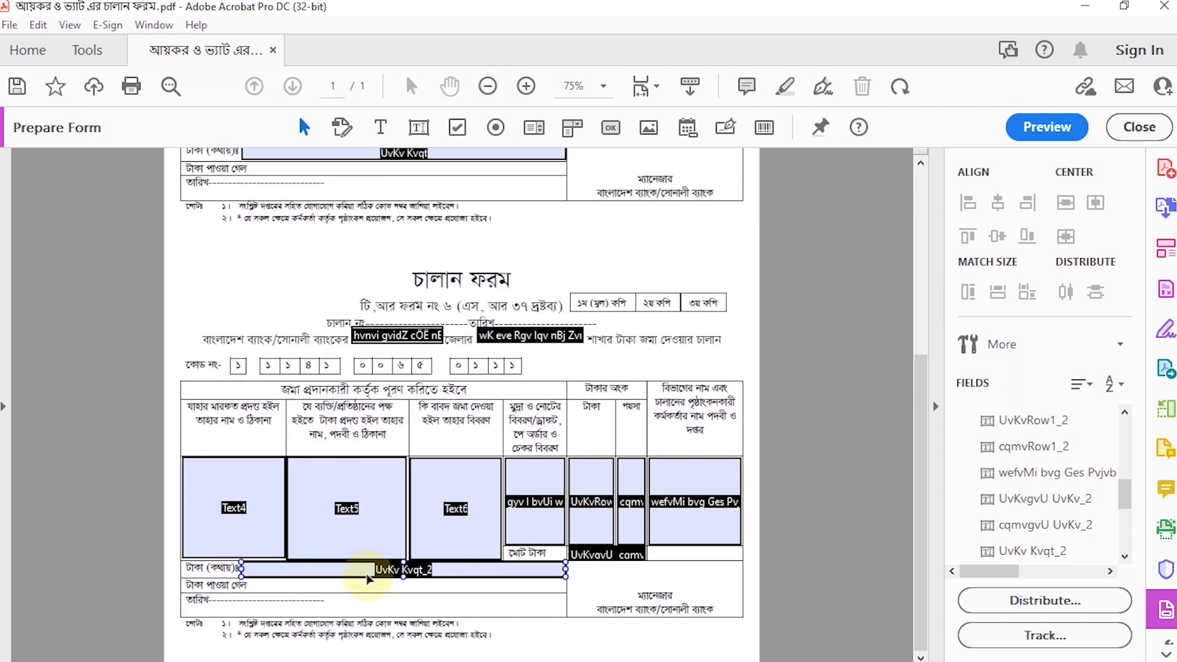
left_click(144, 450)
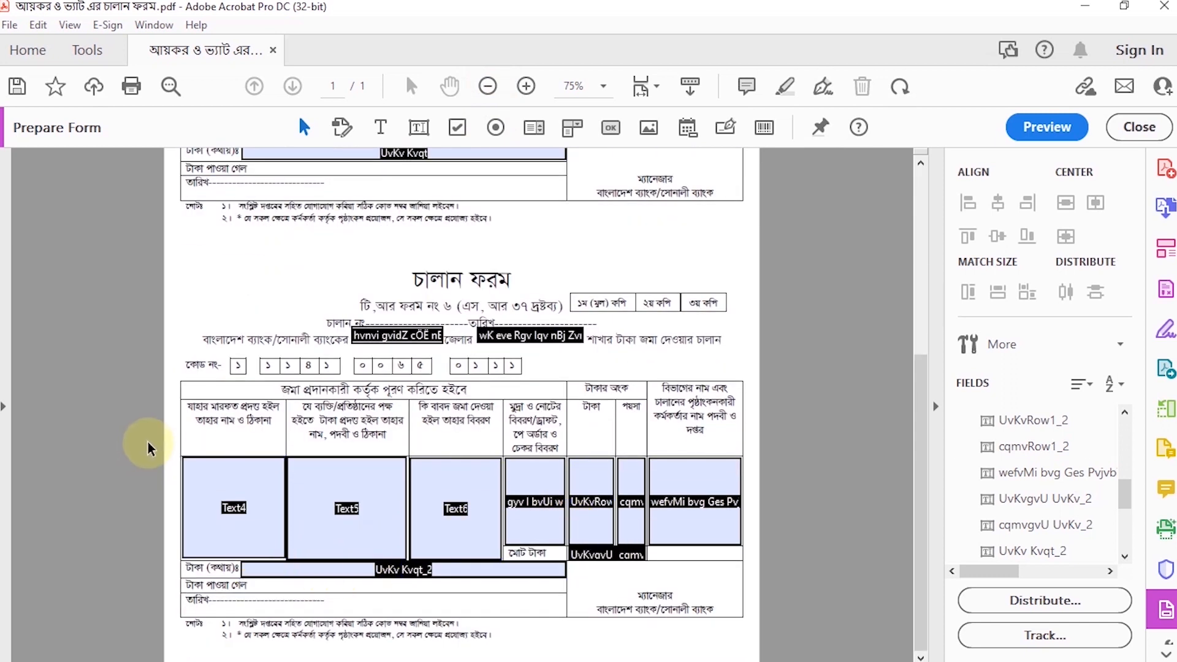
Step: Show the rulers and place vertical guides along the left and right edges of the challan tables
key("ctrl+r")
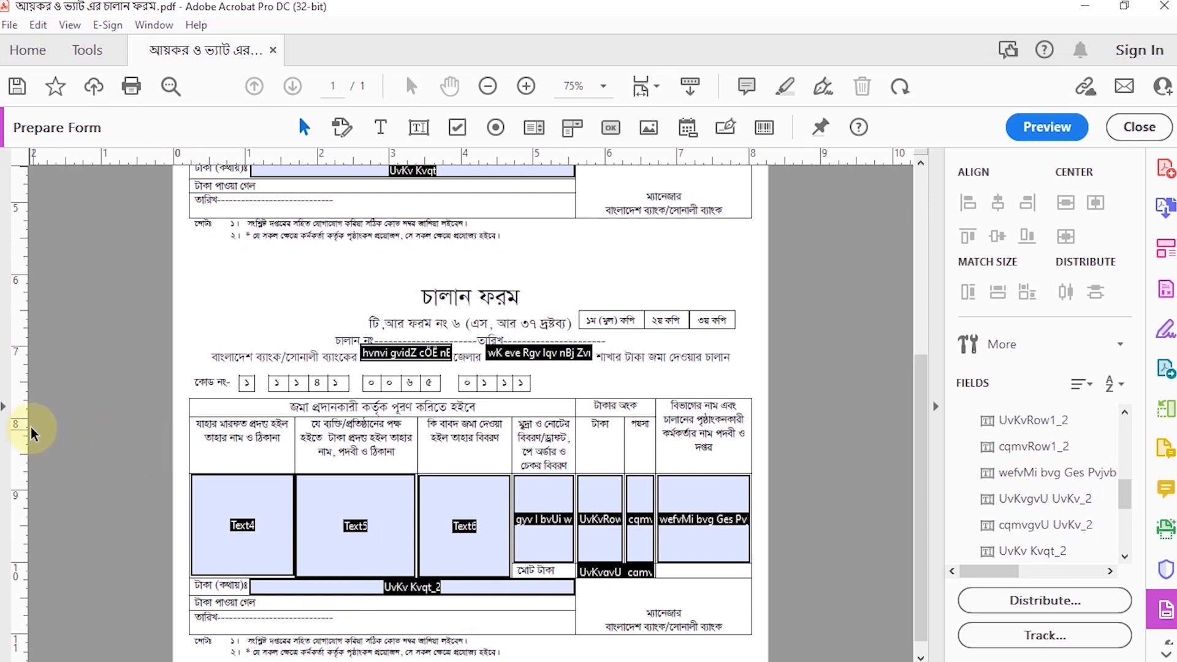
left_click_drag(28, 429, 191, 433)
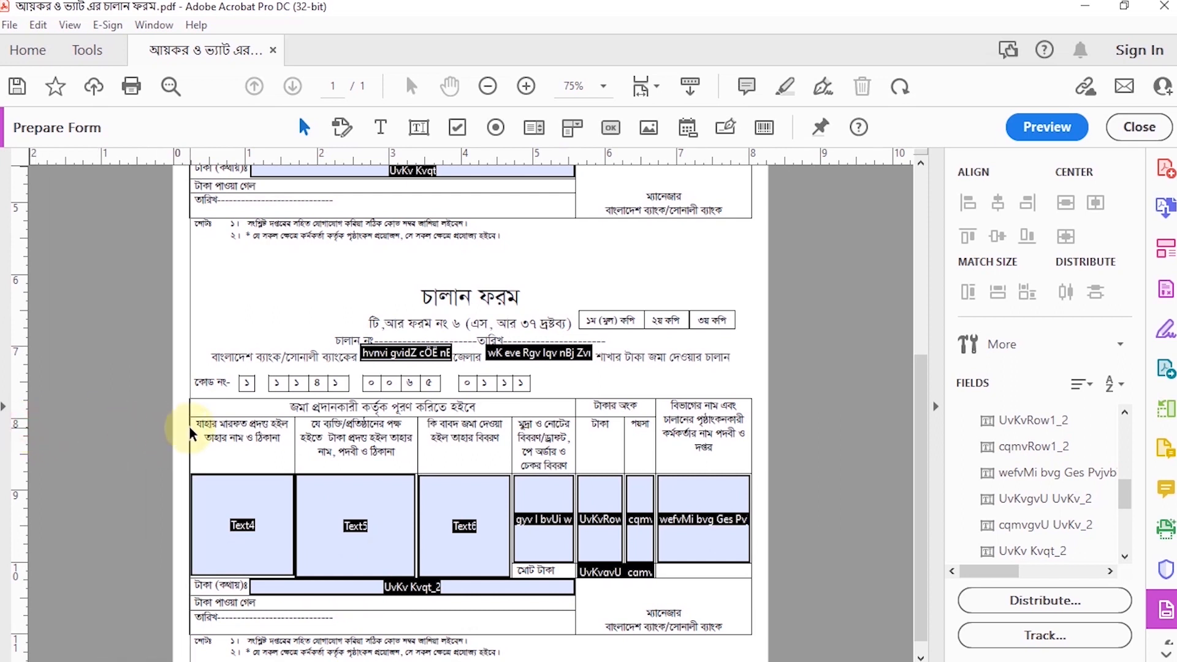
left_click_drag(25, 408, 751, 508)
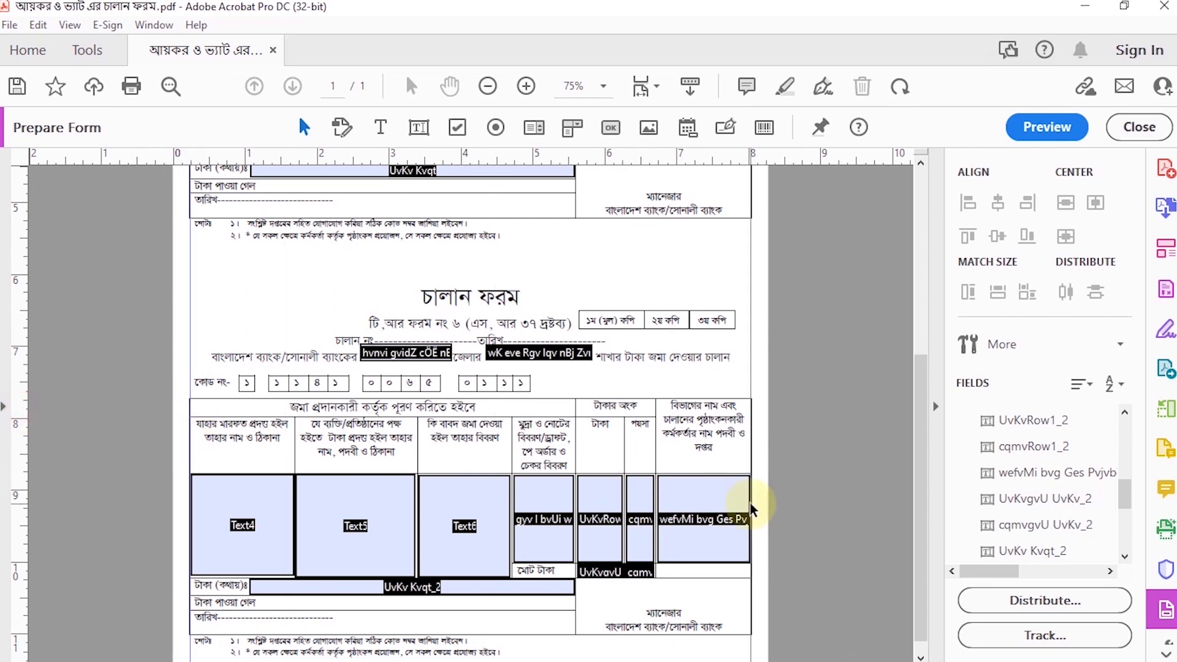
scroll(614, 489, "up", 5)
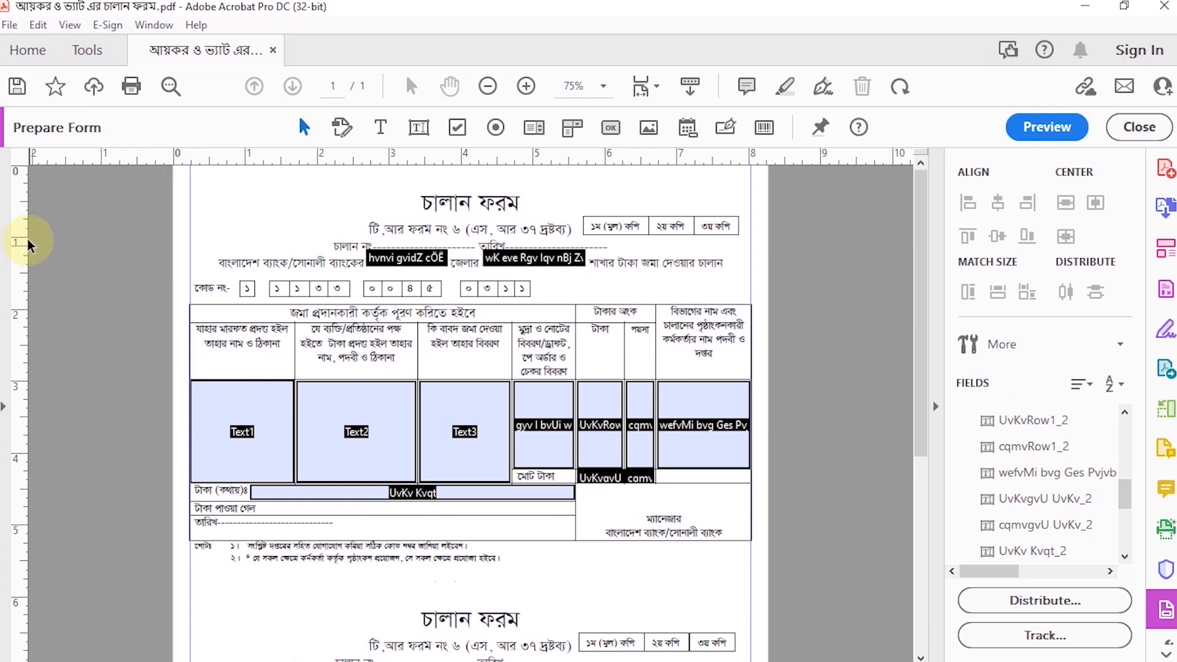
scroll(307, 442, "down", 5)
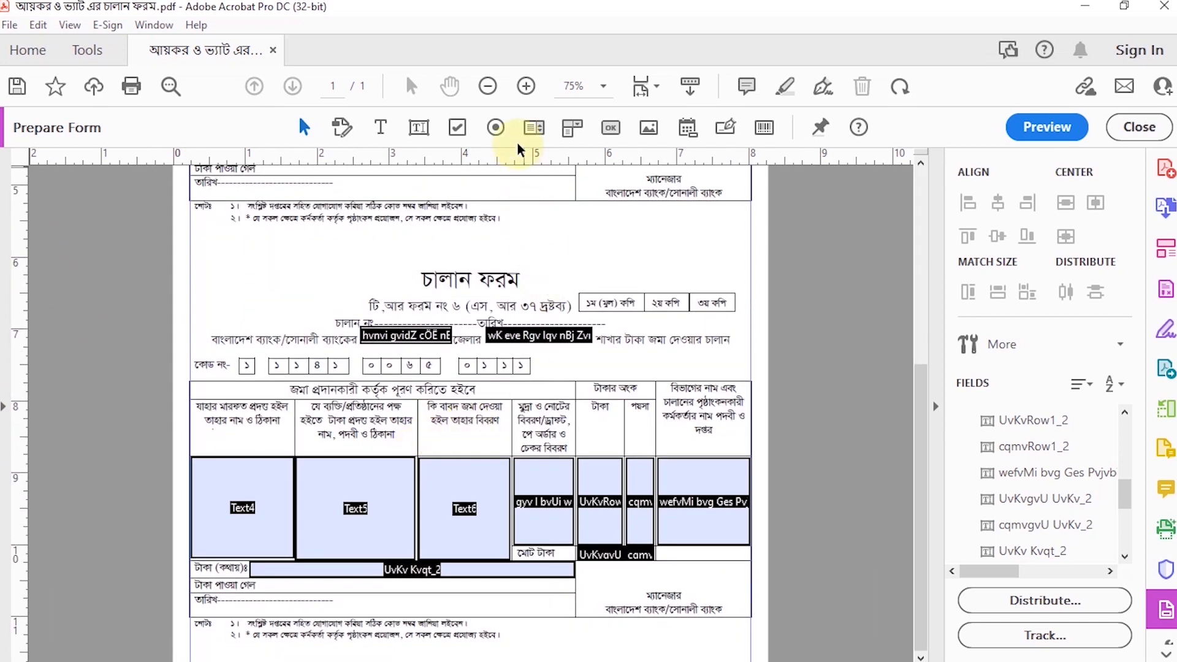
Step: Add a button below the second form's notes, with its right edge in line with the table's right edge
left_click(526, 86)
left_click(526, 85)
scroll(642, 415, "down", 5)
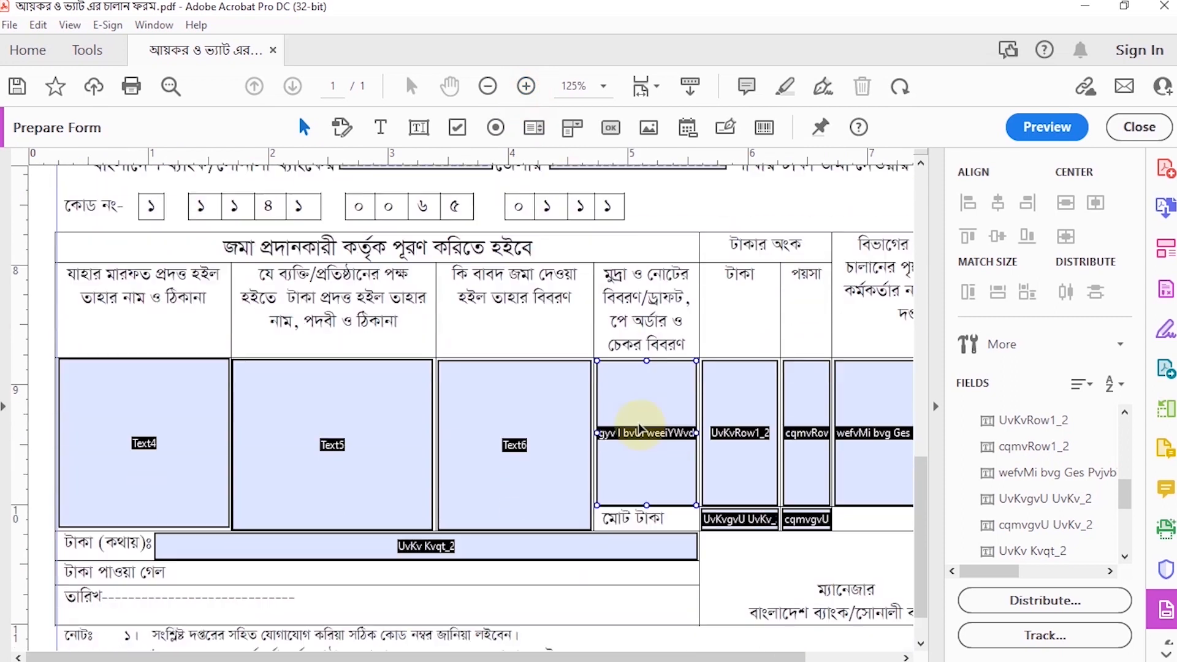
left_click(489, 86)
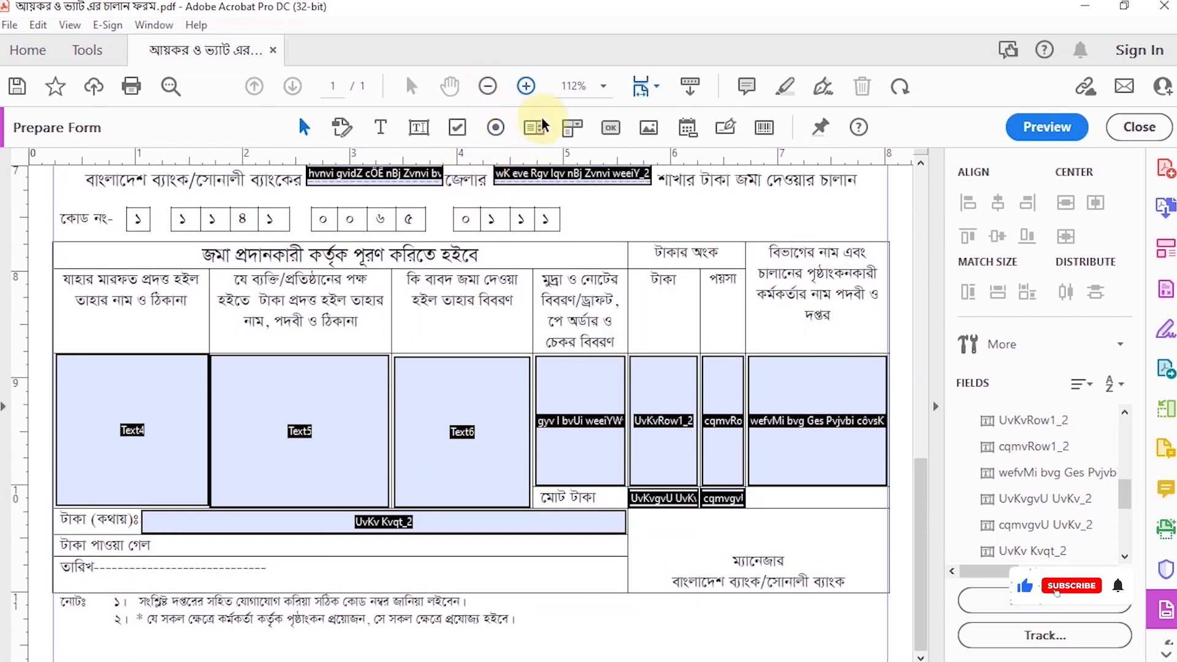
left_click(612, 133)
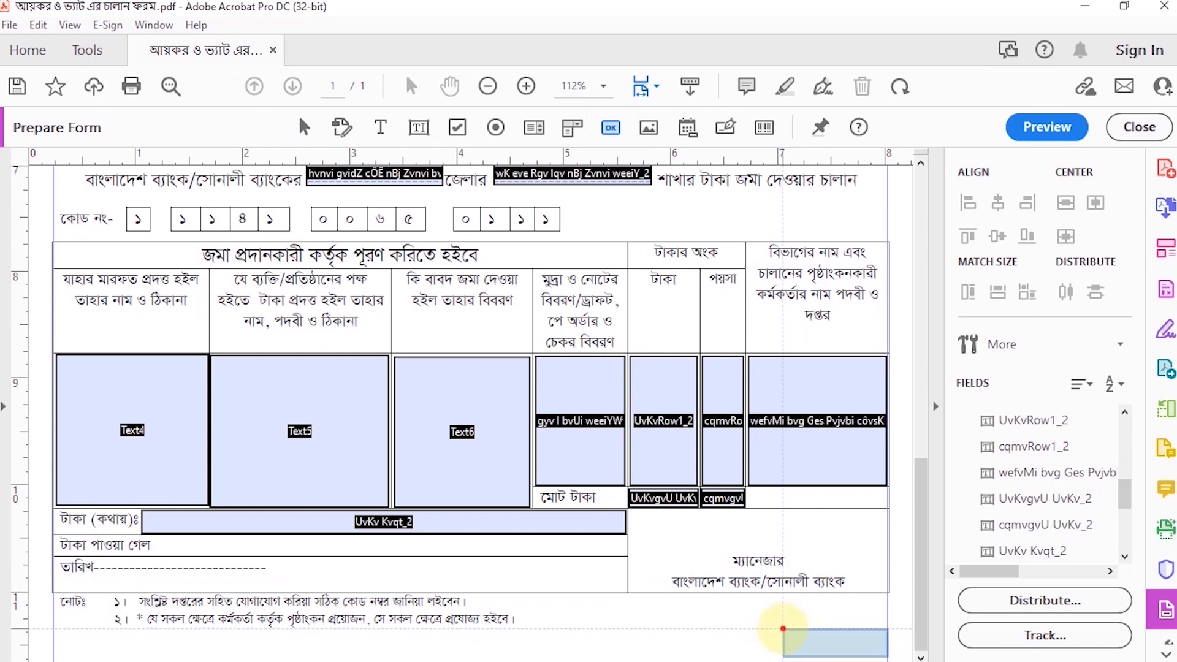
left_click(783, 629)
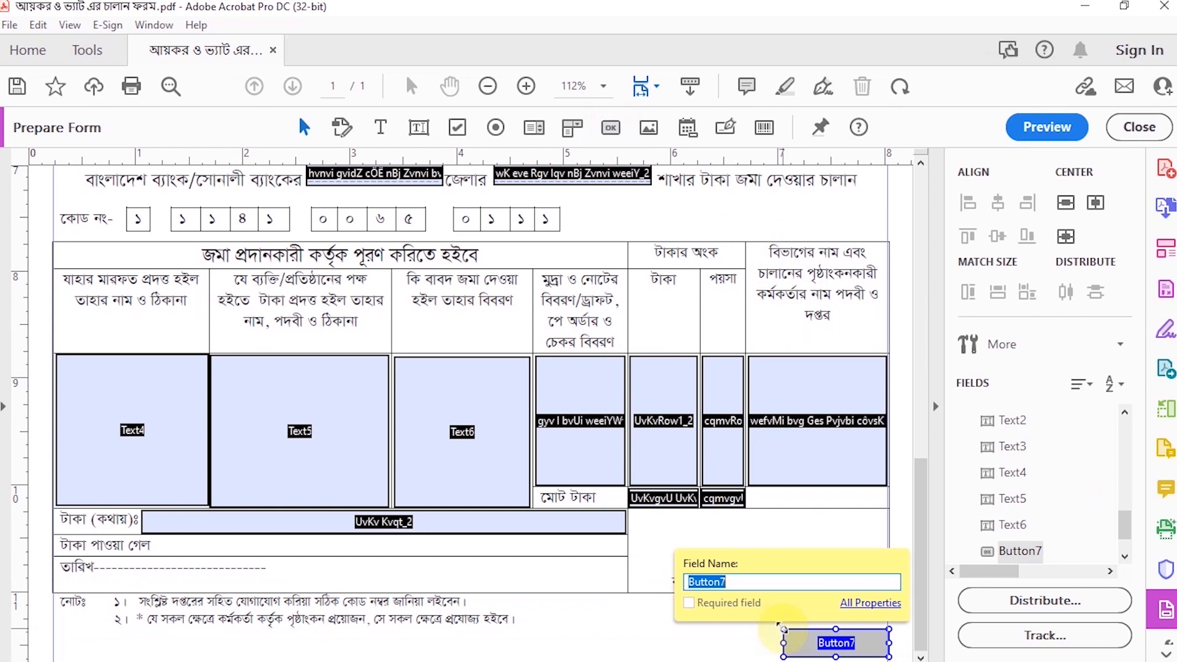
Step: Set the new button's visibility to "Visible but doesn't print" in its properties
right_click(822, 639)
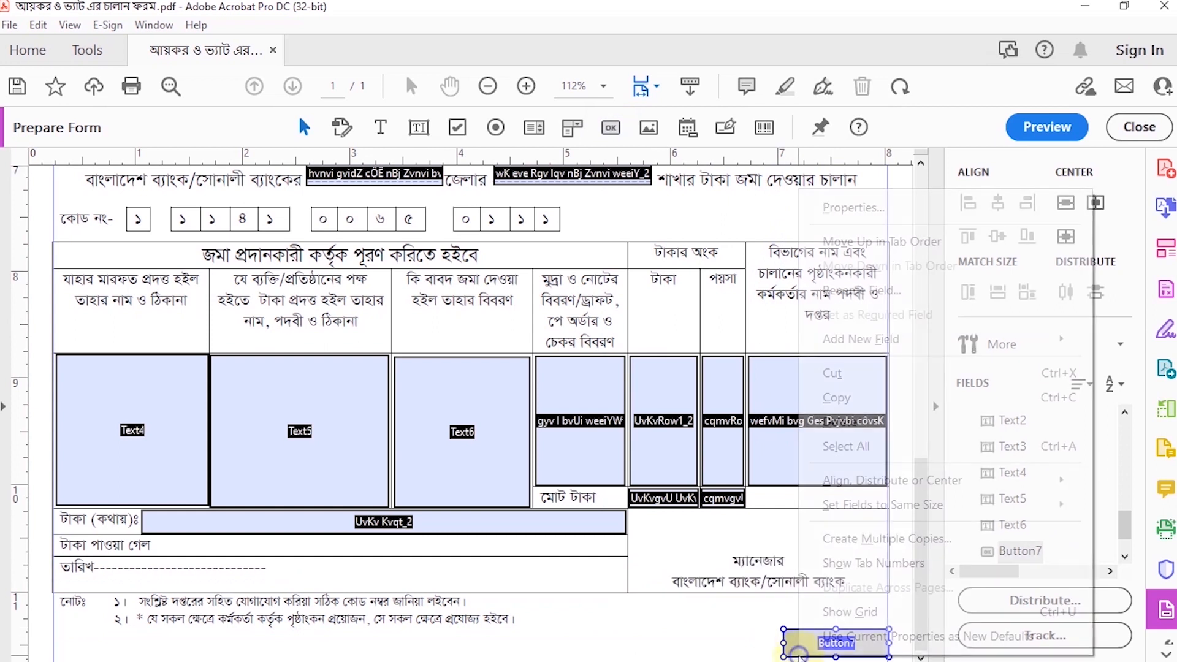
left_click(849, 207)
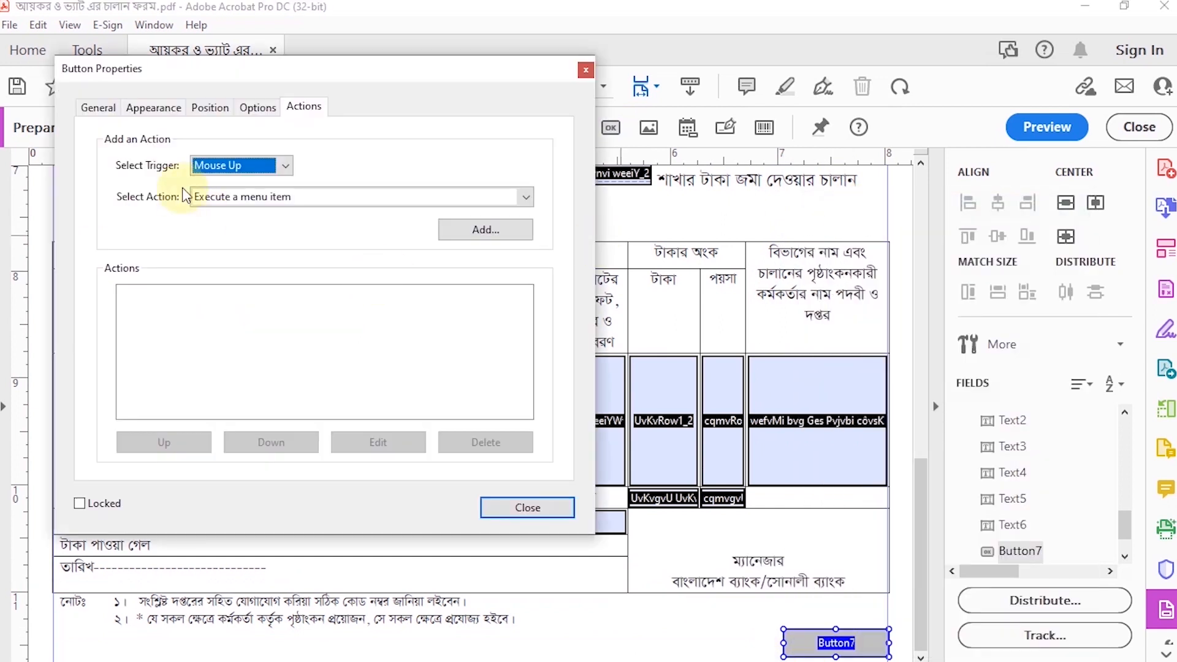
left_click(94, 116)
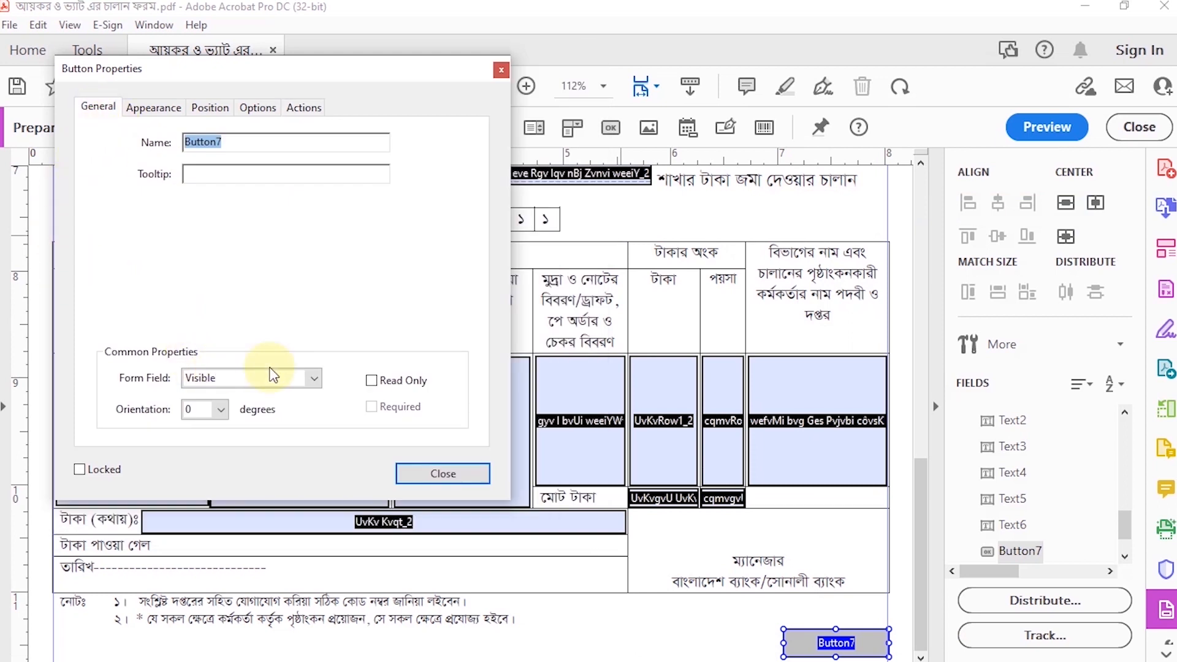
left_click(309, 379)
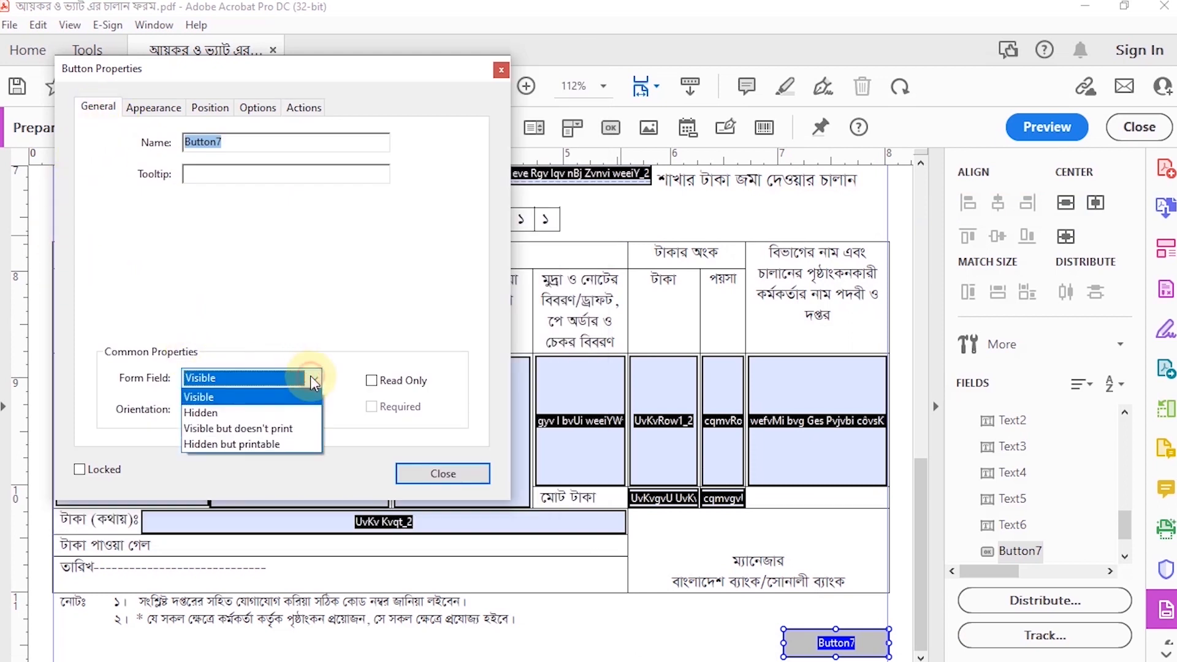
left_click(231, 429)
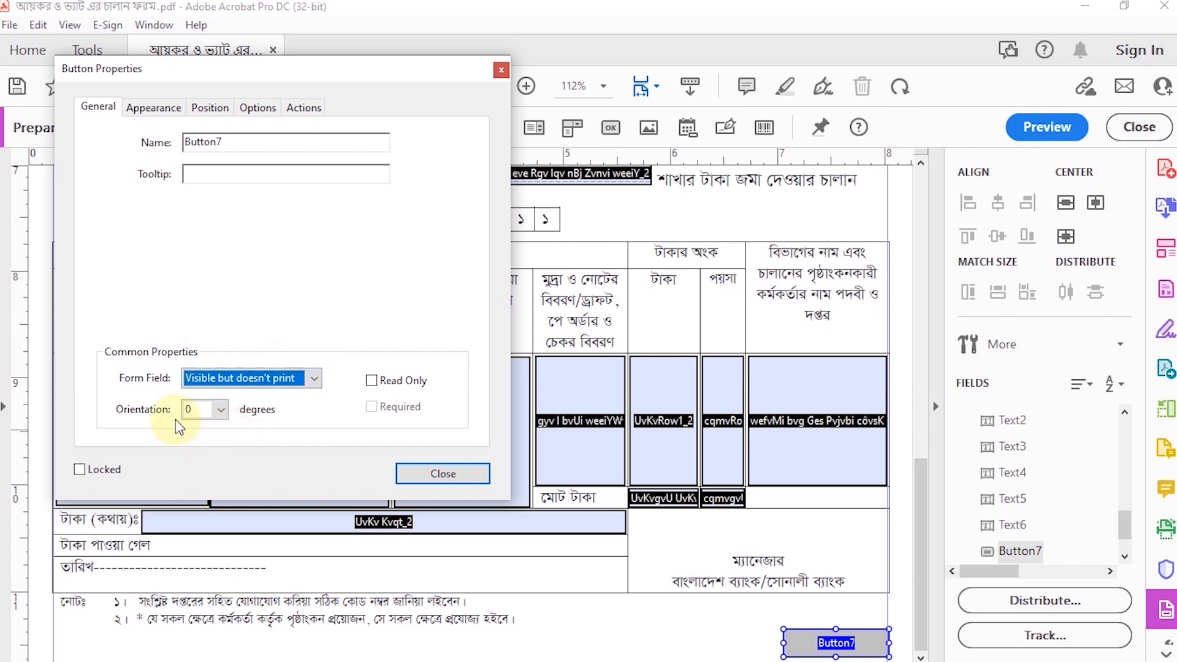
Step: Set the font of the button's text to Times Bold
left_click(151, 110)
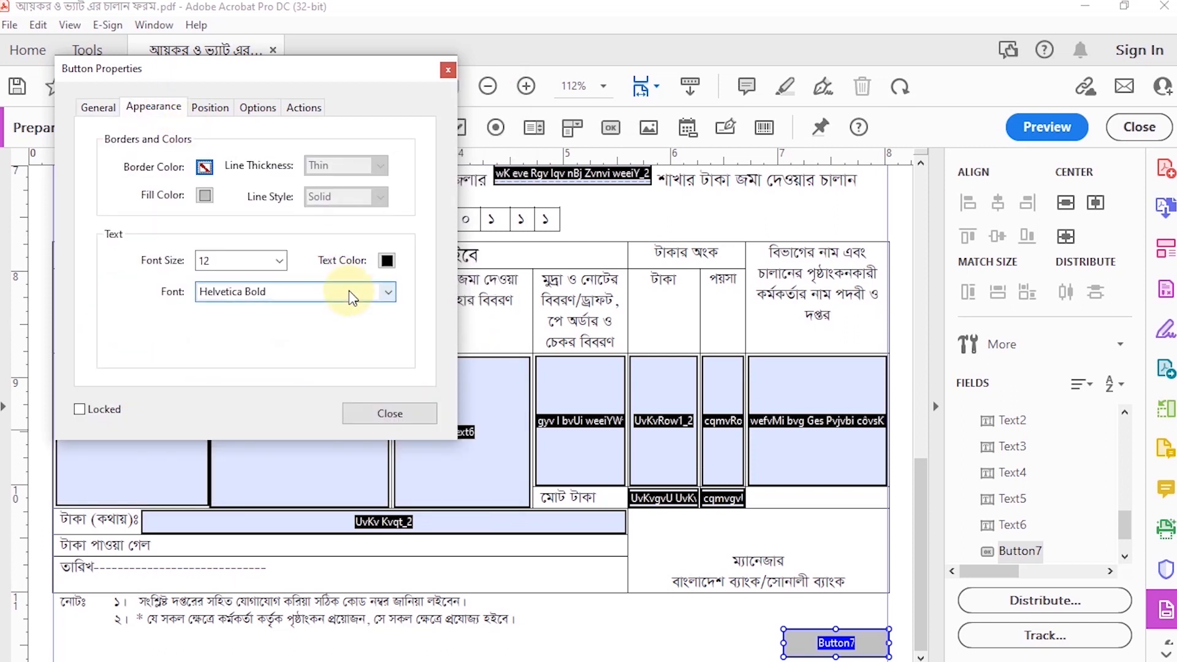
left_click(384, 293)
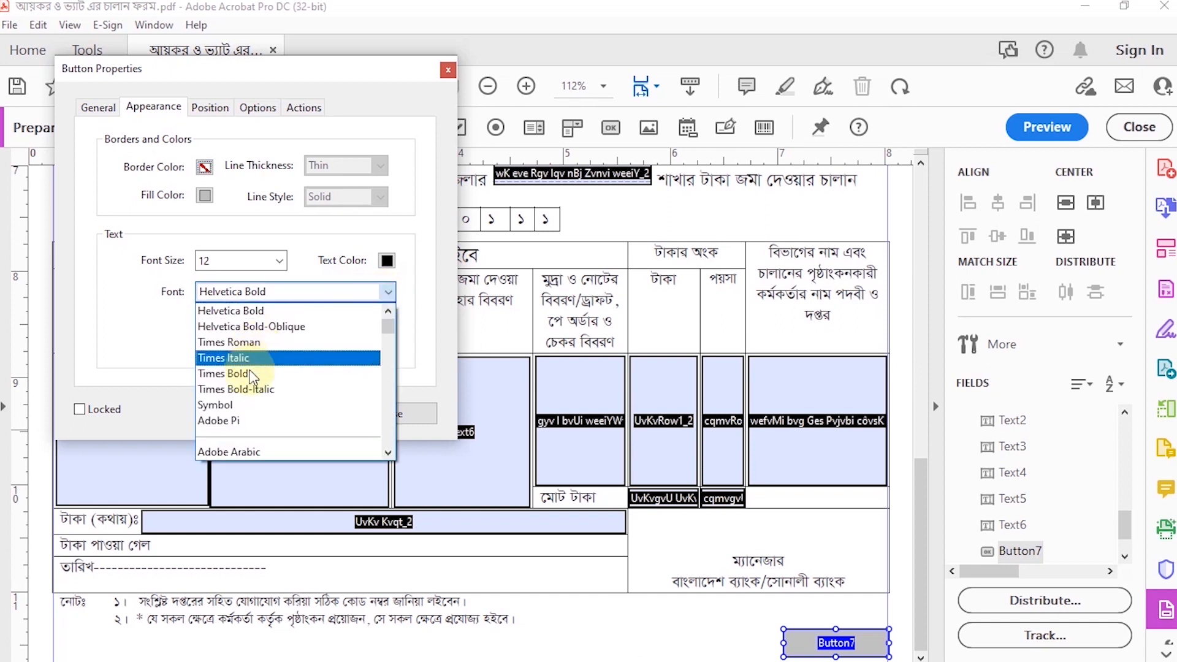
left_click(251, 380)
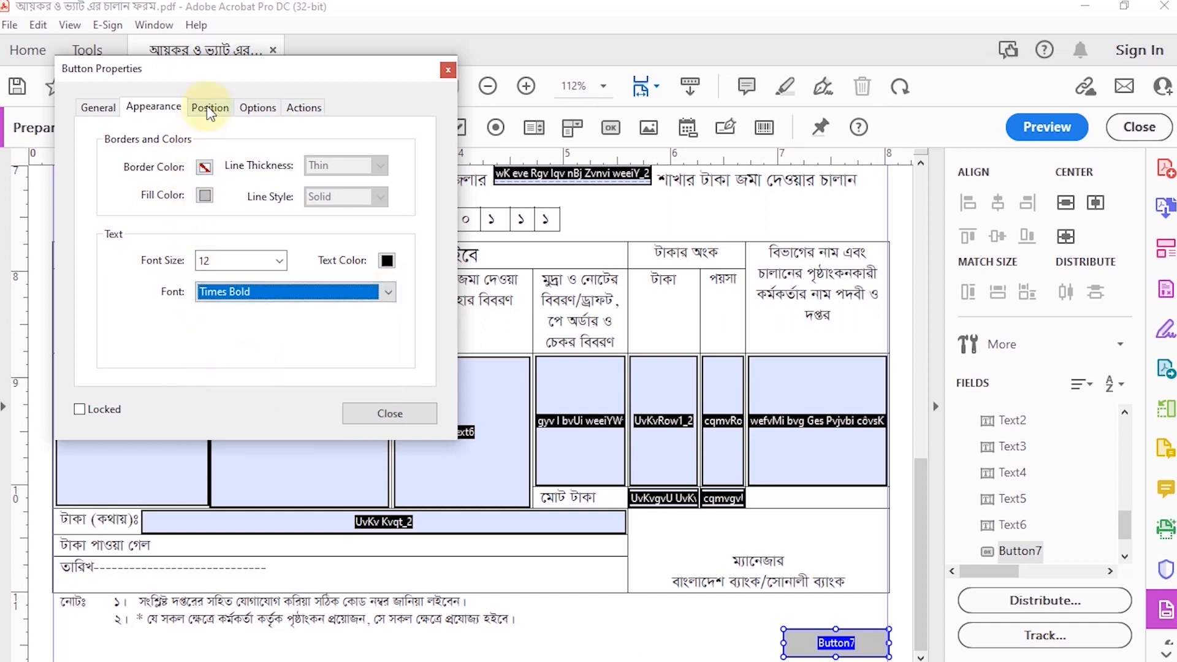
Step: Set the label of the button below the second form's notes to "Print"
left_click(208, 106)
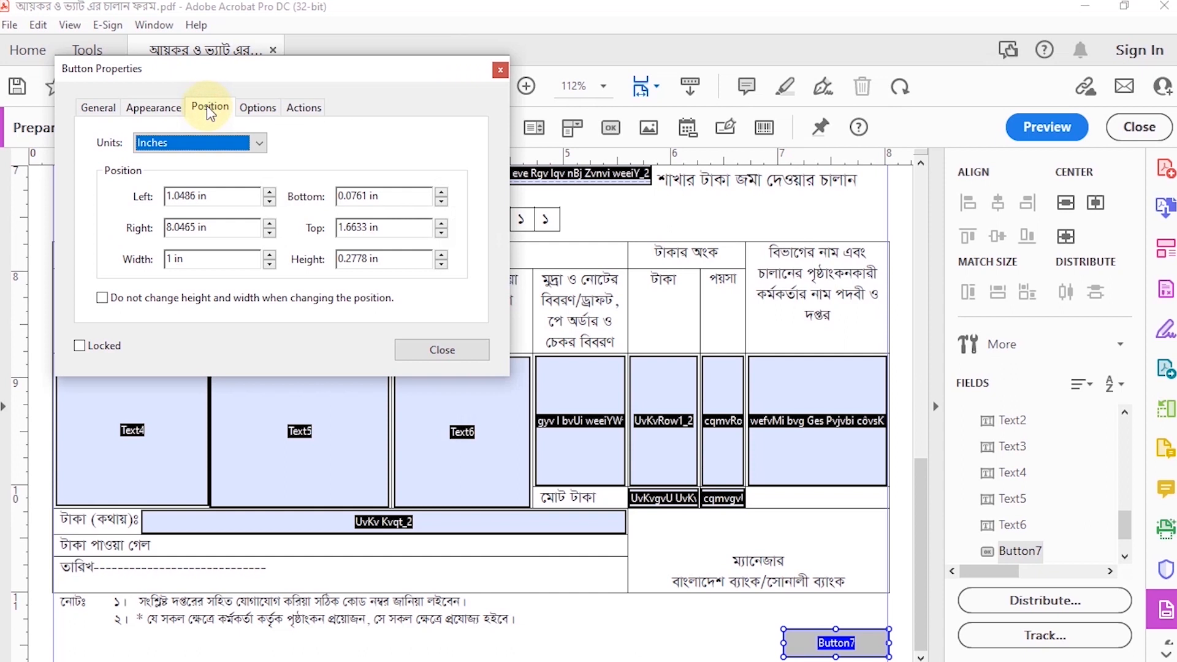
left_click(250, 108)
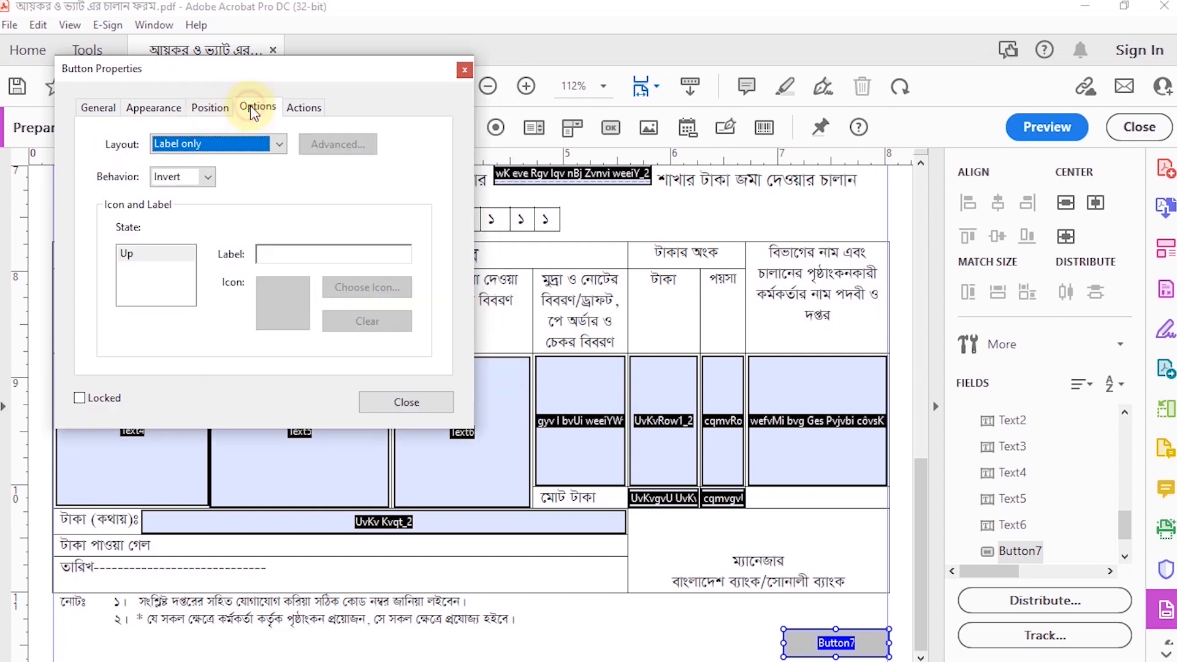
left_click(303, 254)
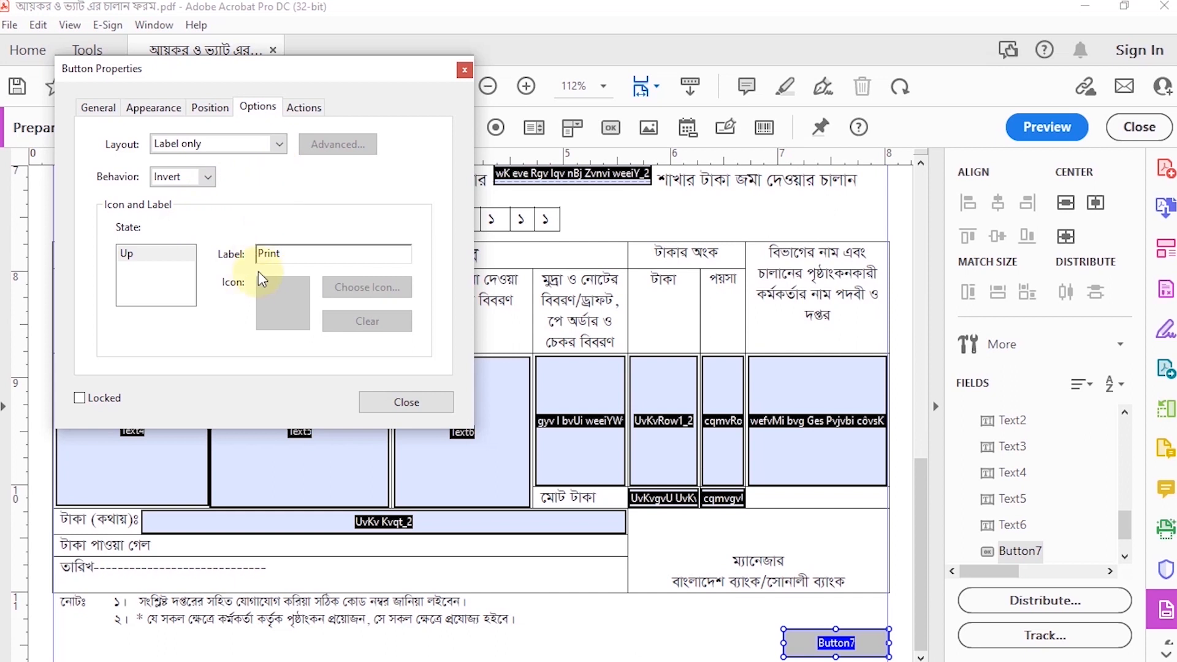
Step: Set the Print button's font size to 14 and its fill color to golden yellow
left_click(211, 108)
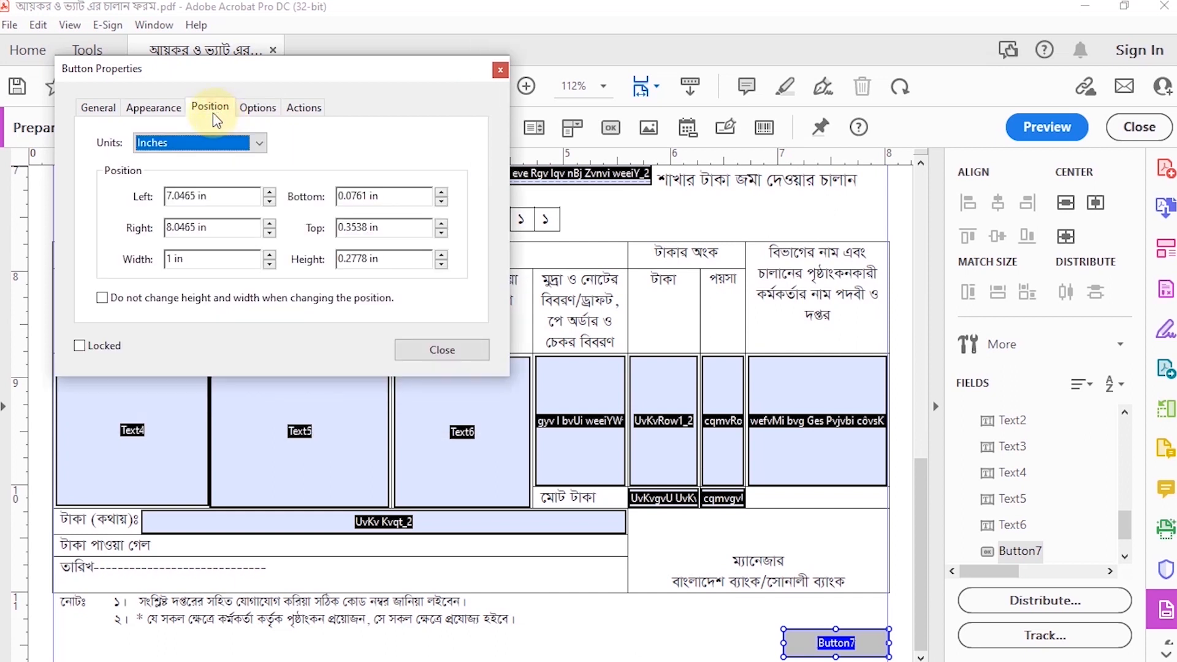
left_click(182, 114)
left_click(279, 260)
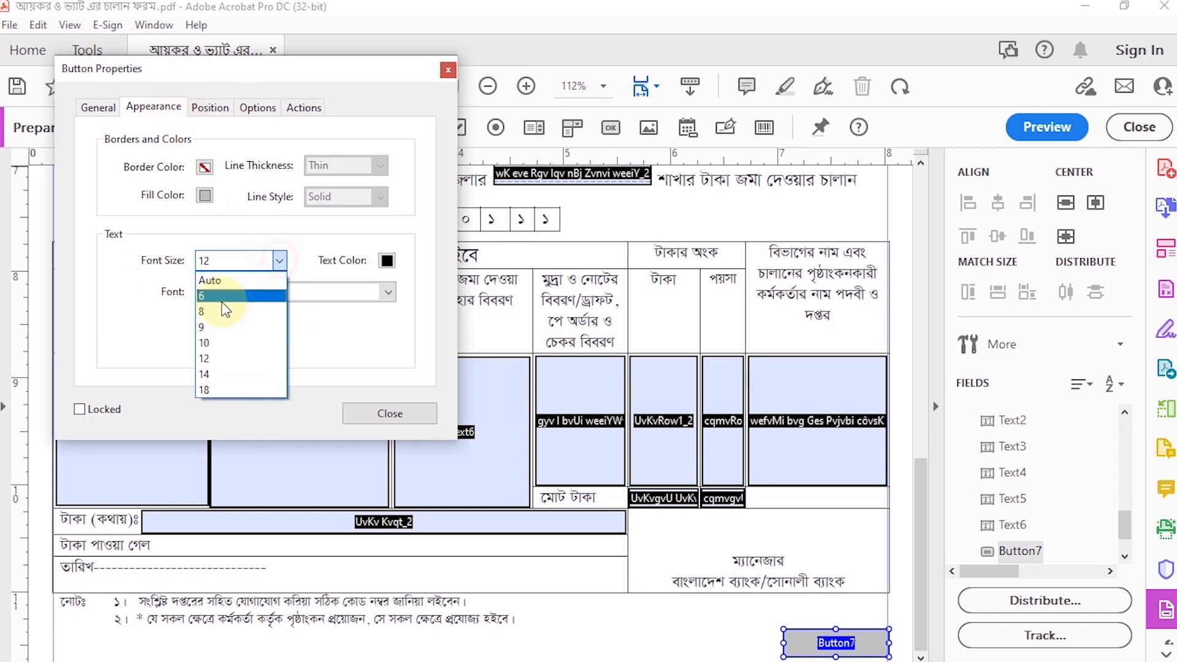
left_click(229, 374)
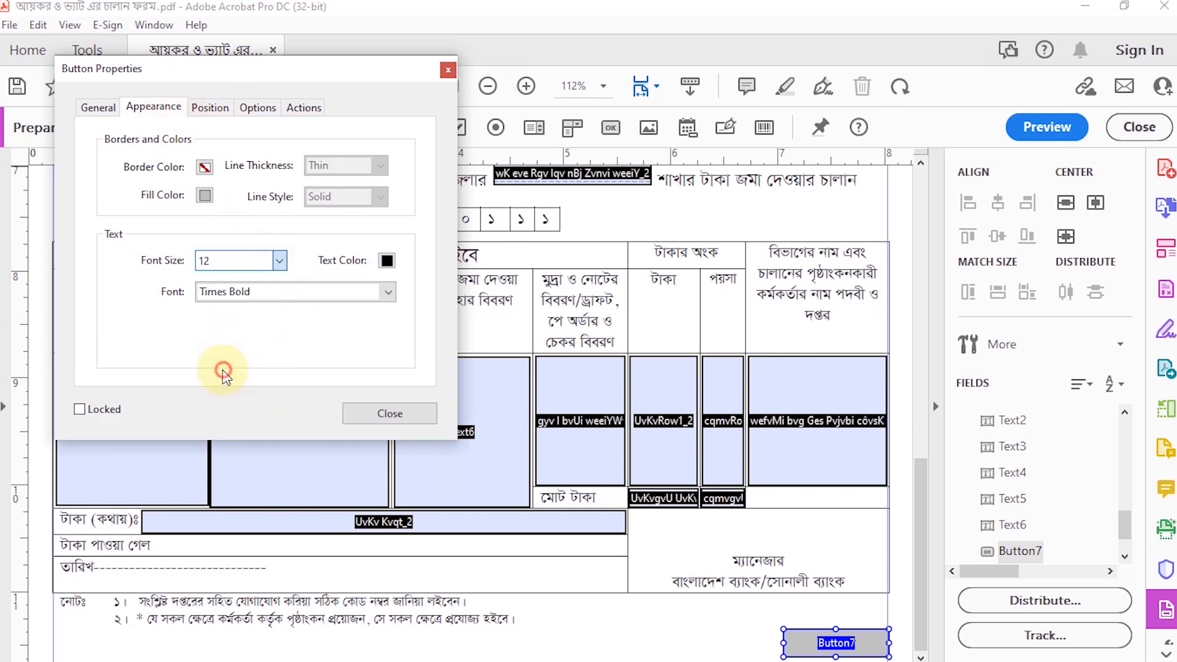
left_click(206, 197)
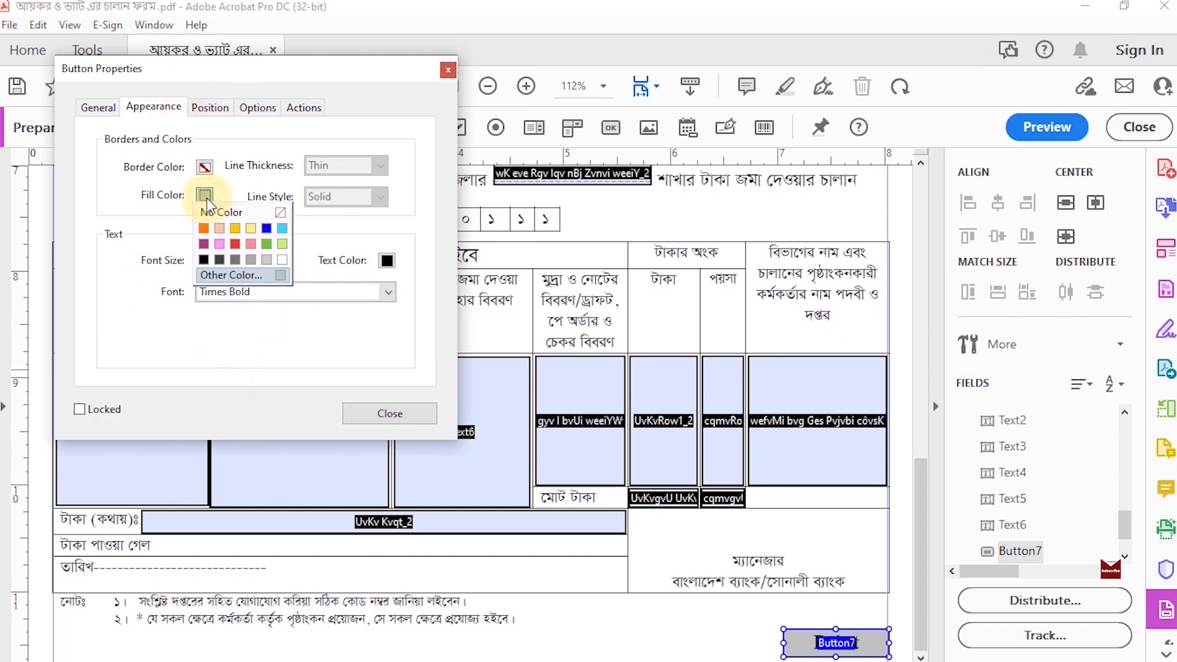
left_click(236, 229)
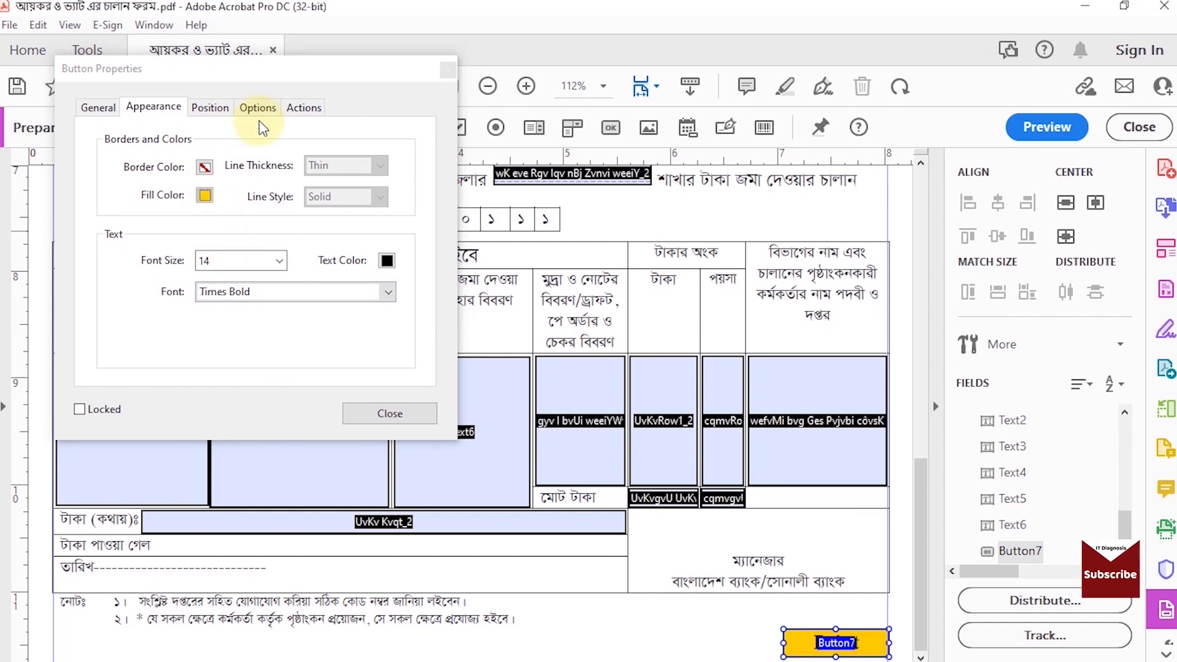
Step: Add a Mouse Up action to the Print button that executes the menu item File>Print, and close its properties
left_click(222, 109)
left_click(248, 107)
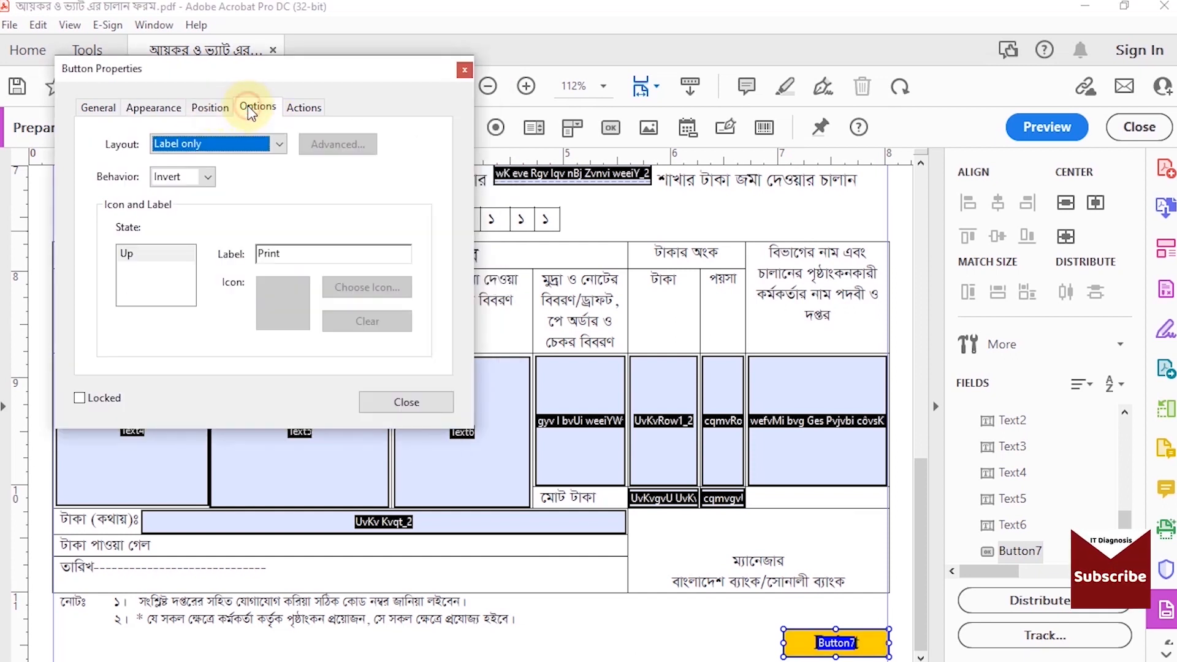
left_click(291, 109)
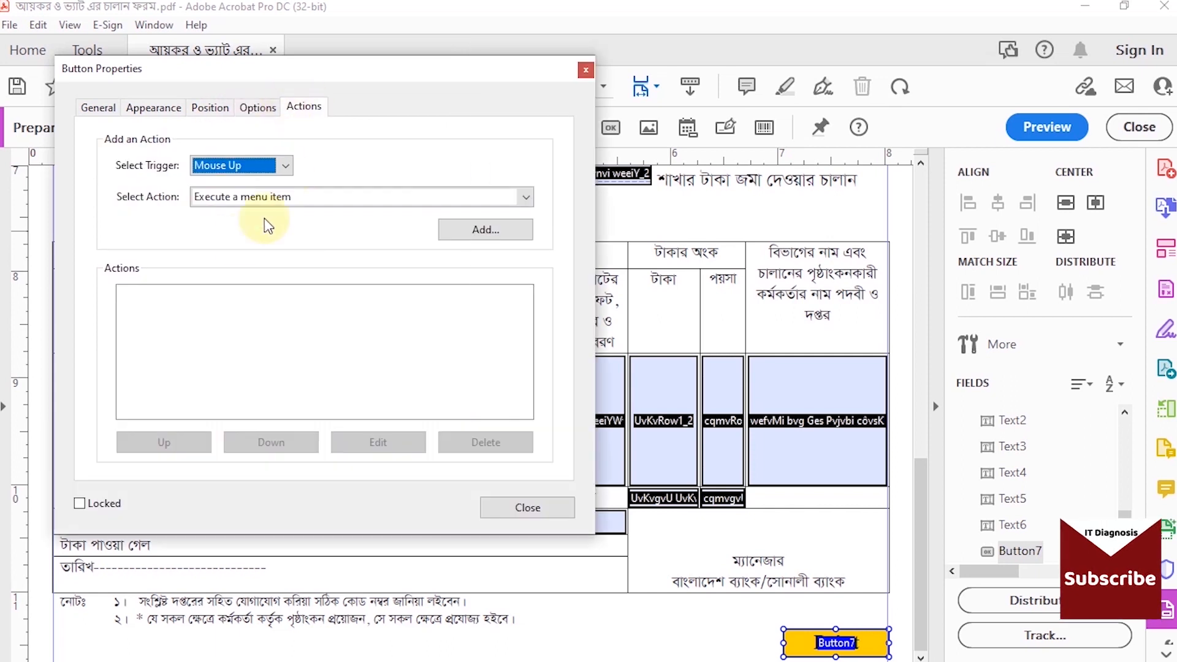
left_click(526, 199)
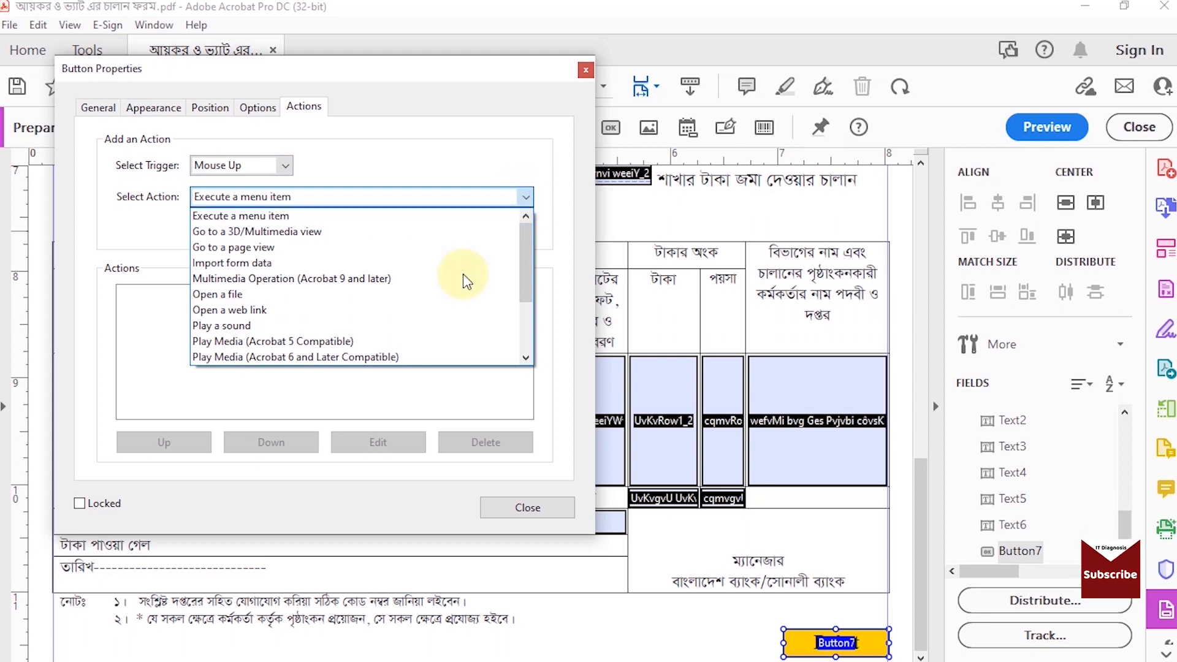
scroll(441, 305, "down", 2)
scroll(439, 301, "down", 1)
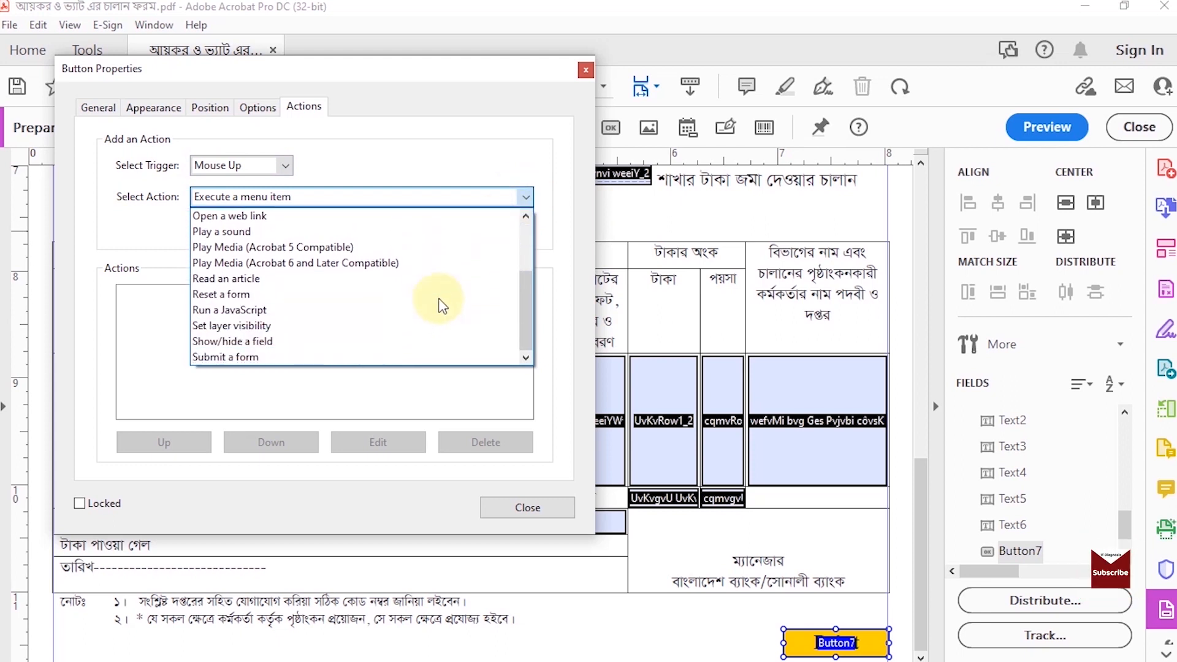
scroll(439, 301, "up", 2)
left_click(458, 216)
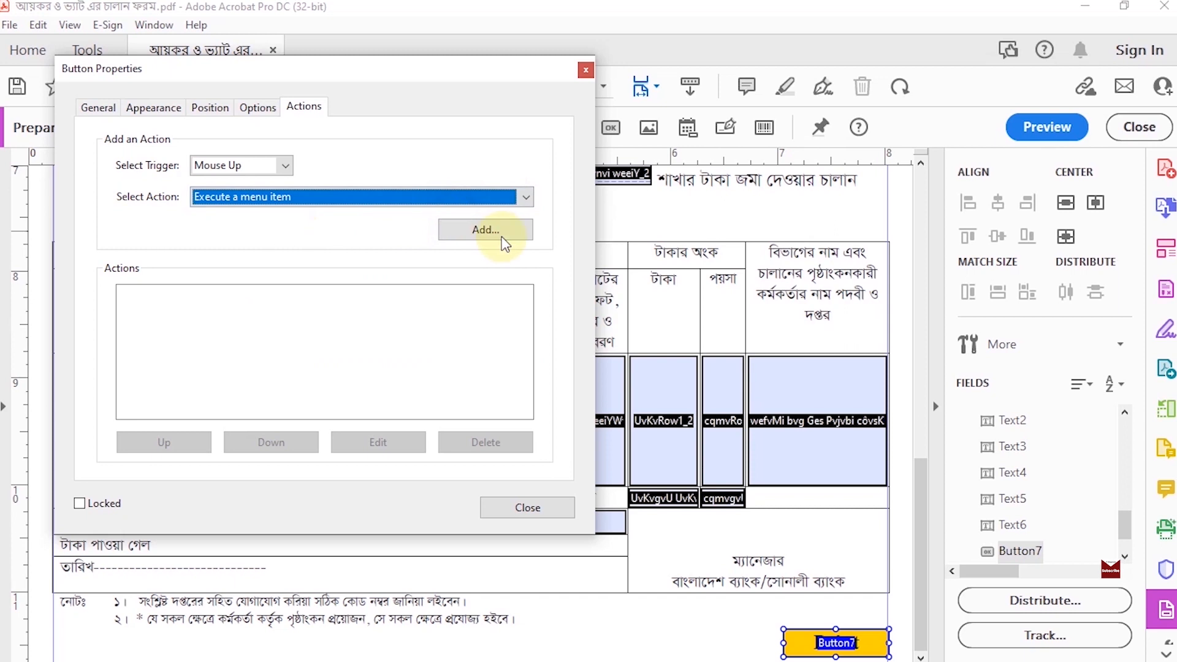
left_click(500, 239)
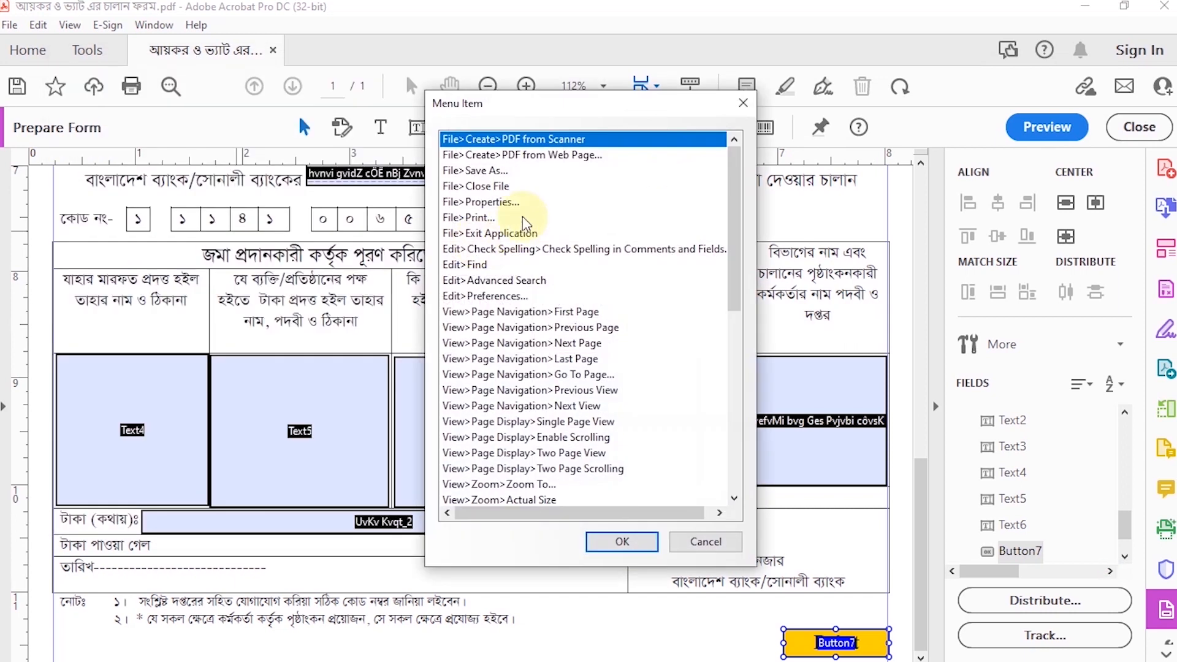
left_click(471, 218)
left_click(607, 544)
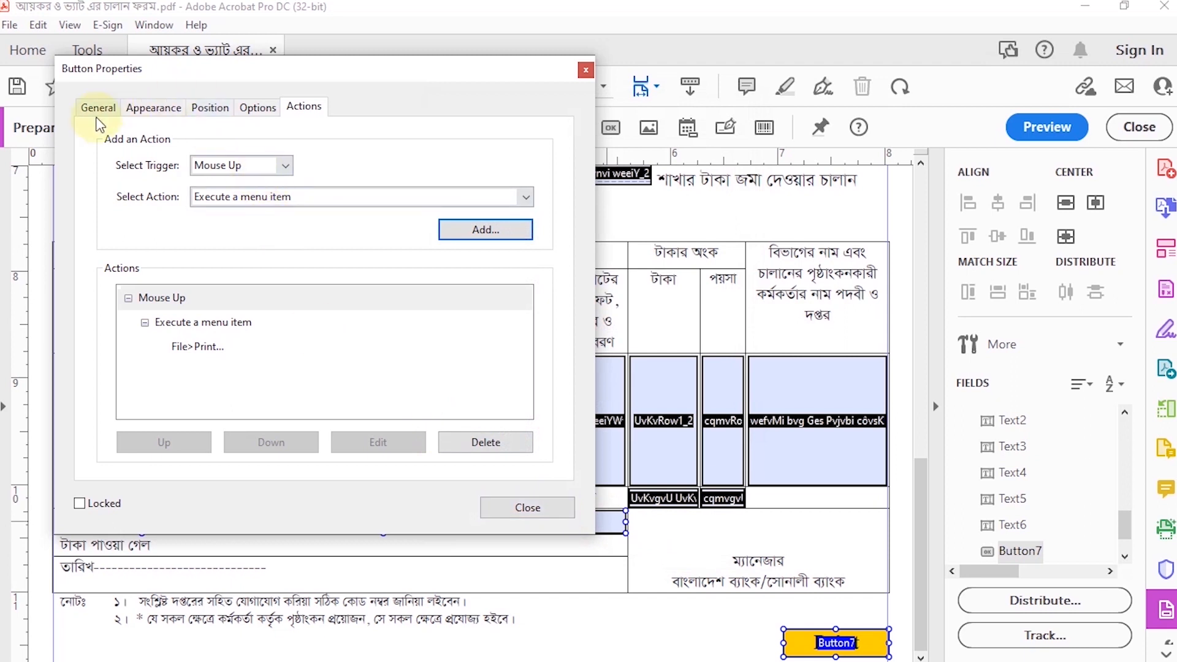
left_click(526, 506)
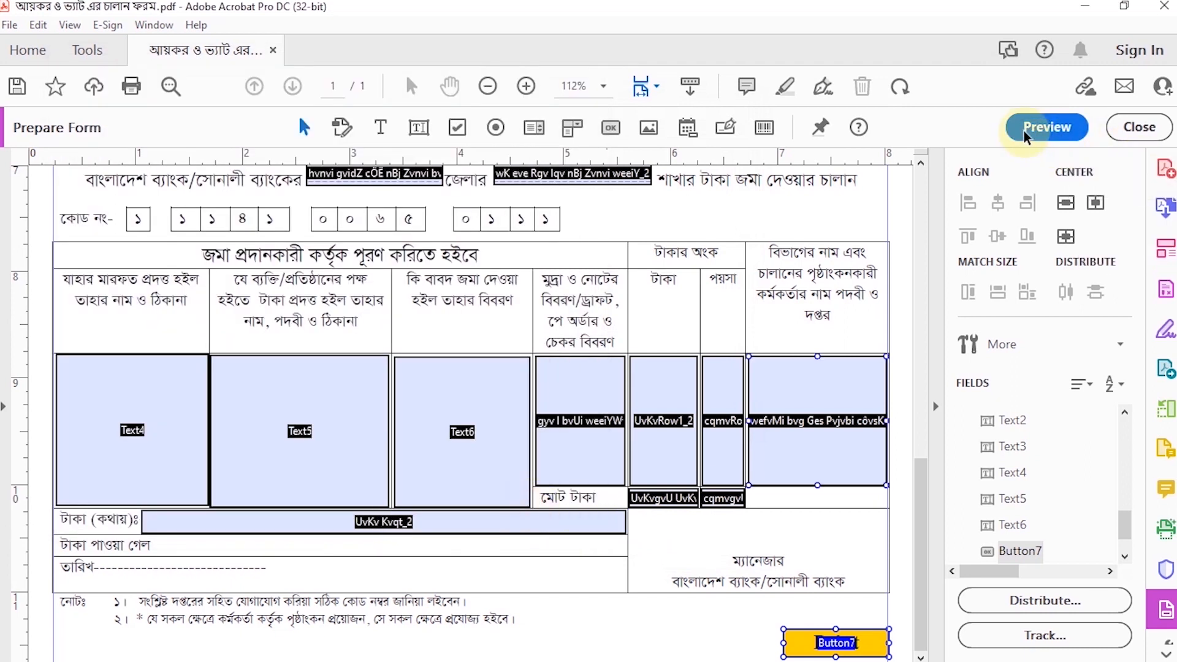
Step: Preview the form to check the Print button's appearance, and return to editing the fields
left_click(1025, 130)
scroll(808, 265, "up", 1)
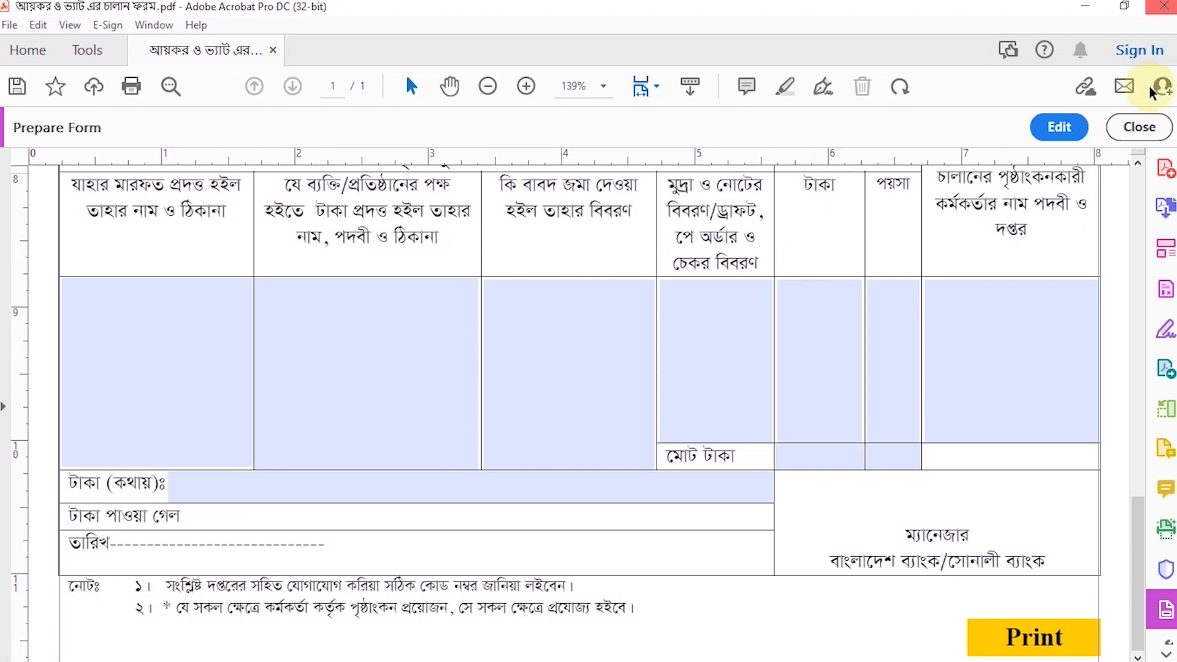
left_click(1059, 127)
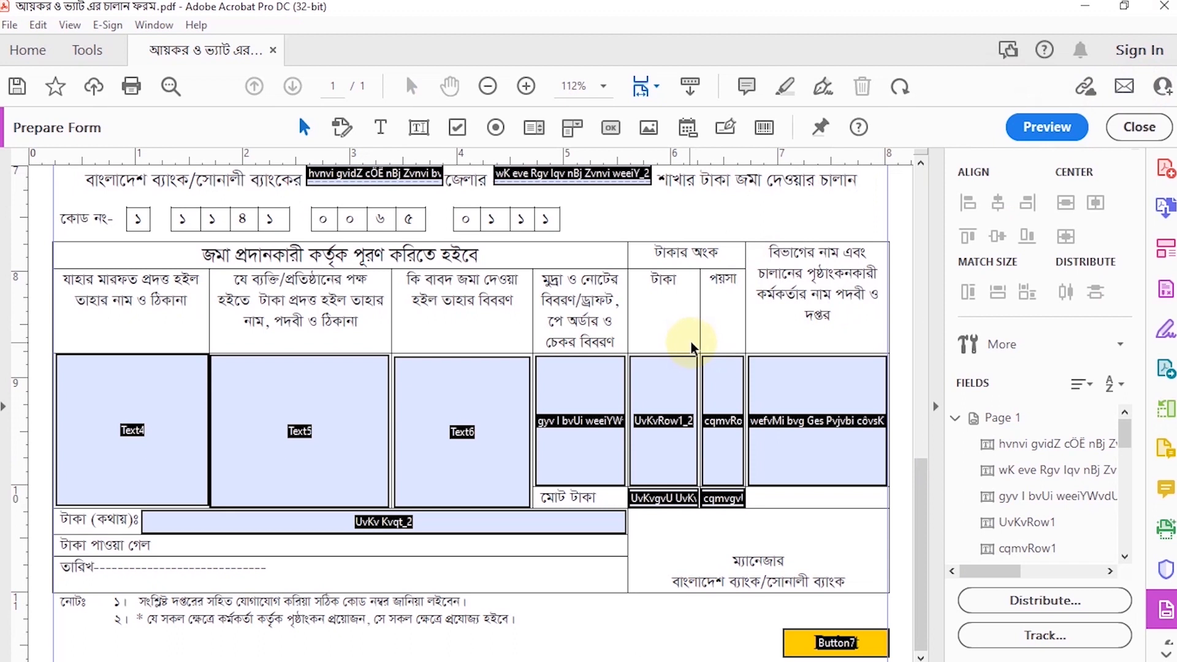
Step: Add a second button below the second form's notes, with its left edge in line with the table's left edge
left_click(343, 176)
left_click(608, 128)
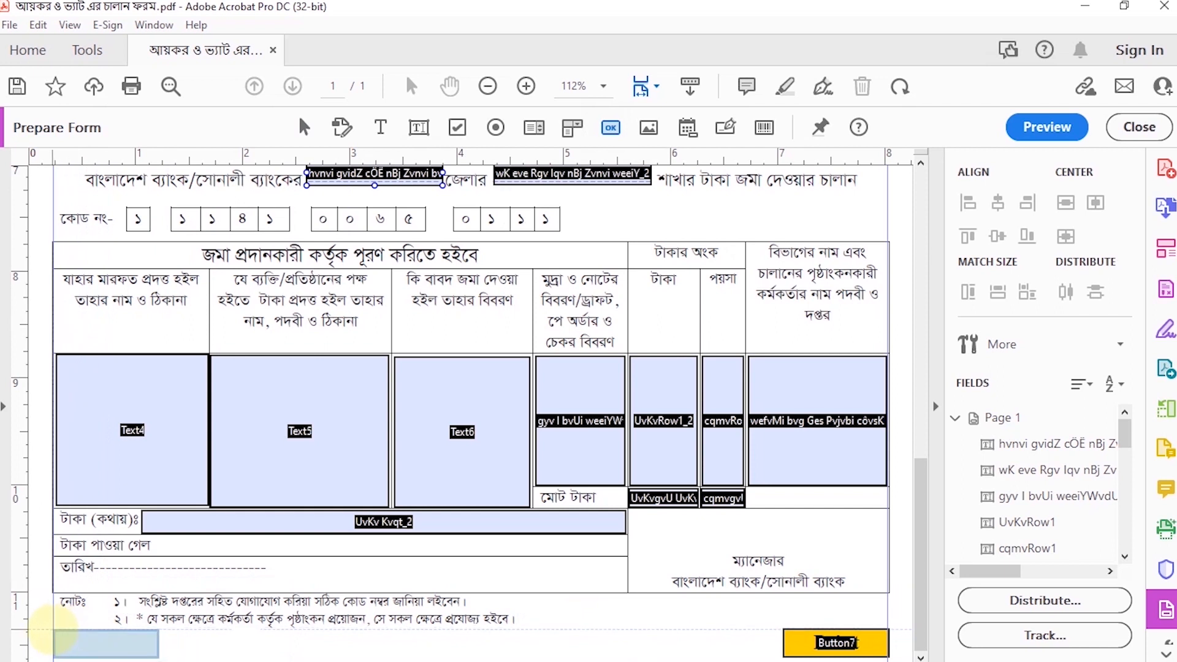
left_click(54, 629)
Step: Set the second button's visibility to "Visible but doesn't print" in its properties
right_click(78, 635)
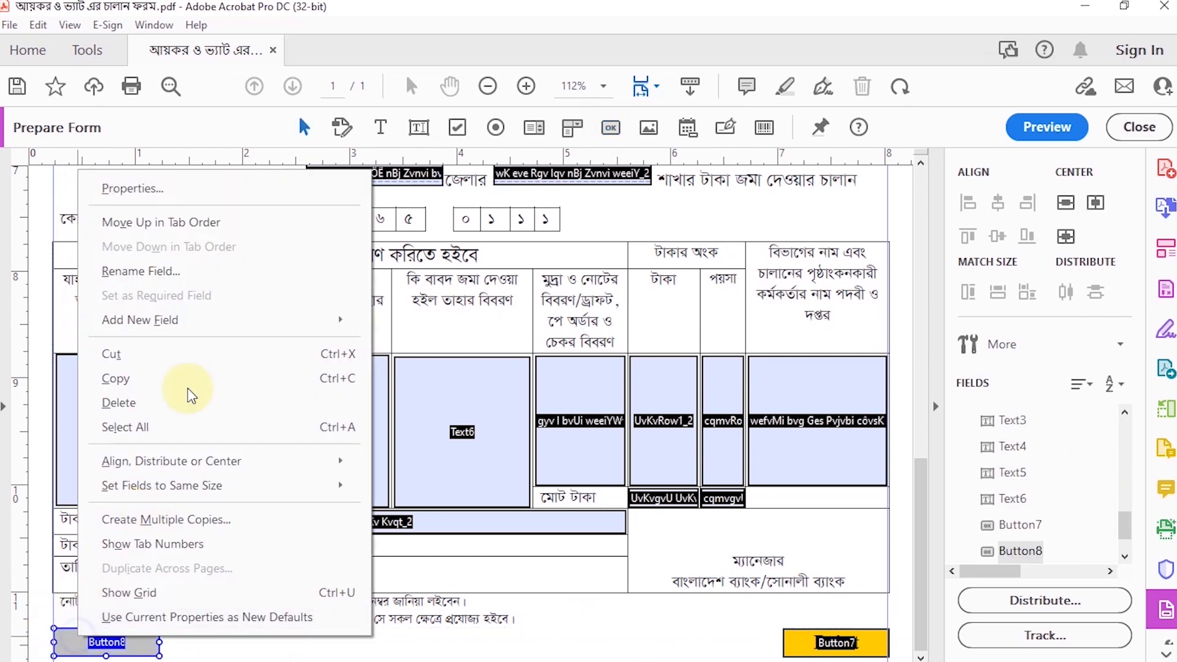
left_click(150, 191)
left_click(104, 108)
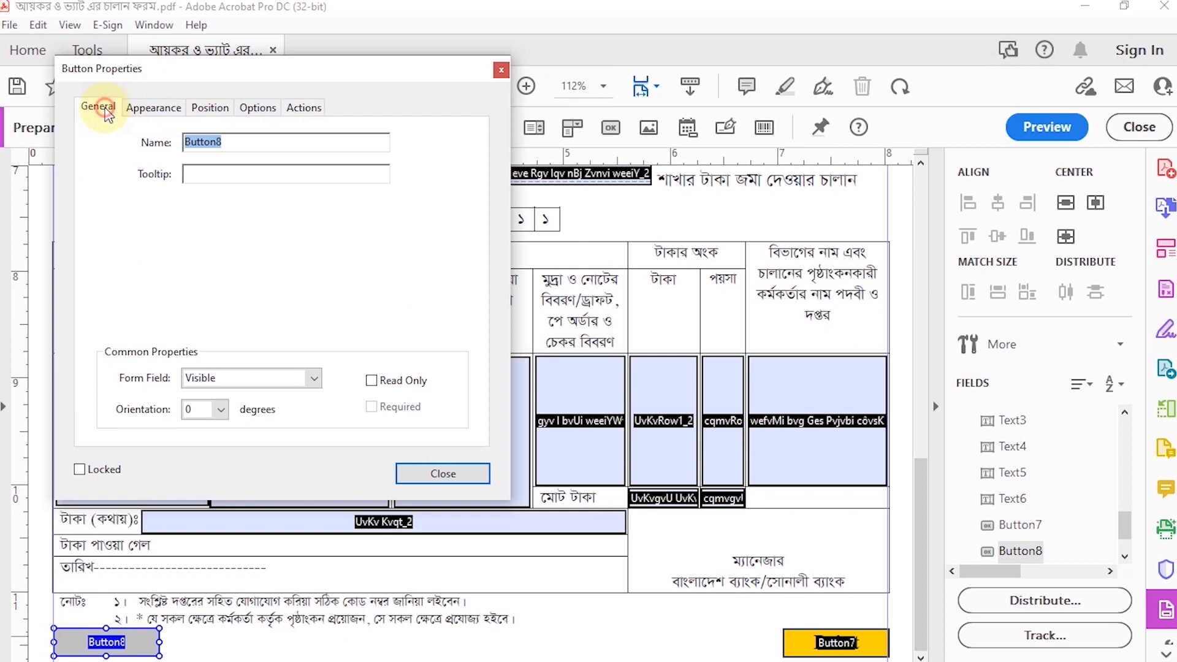
left_click(304, 377)
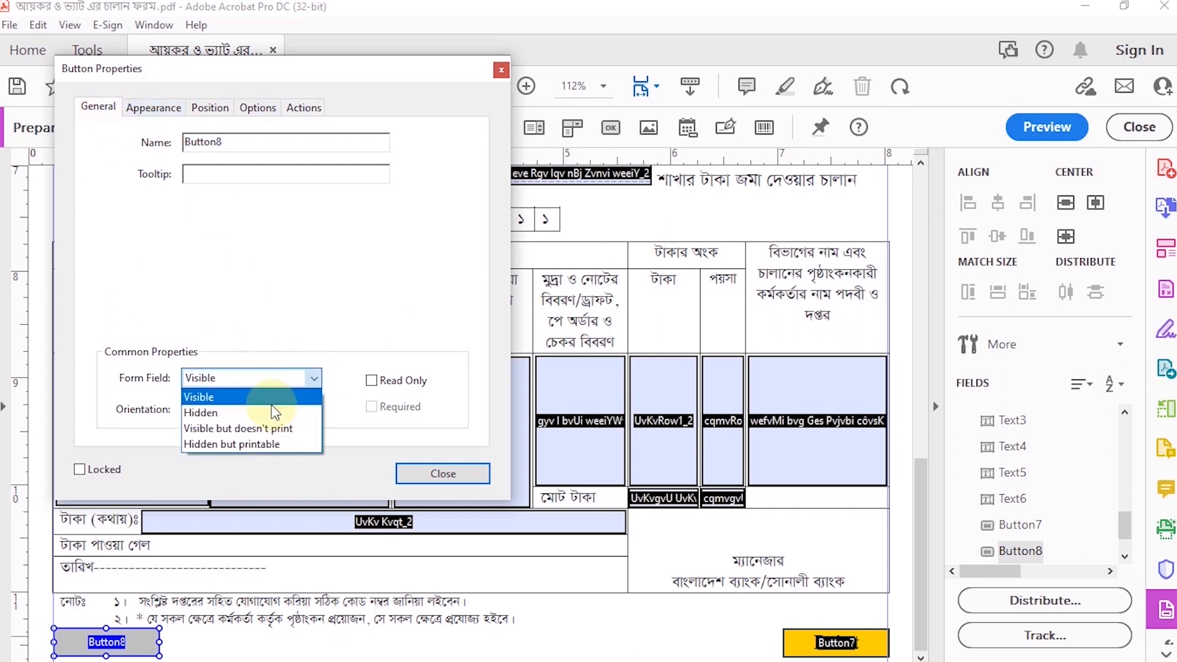
left_click(250, 429)
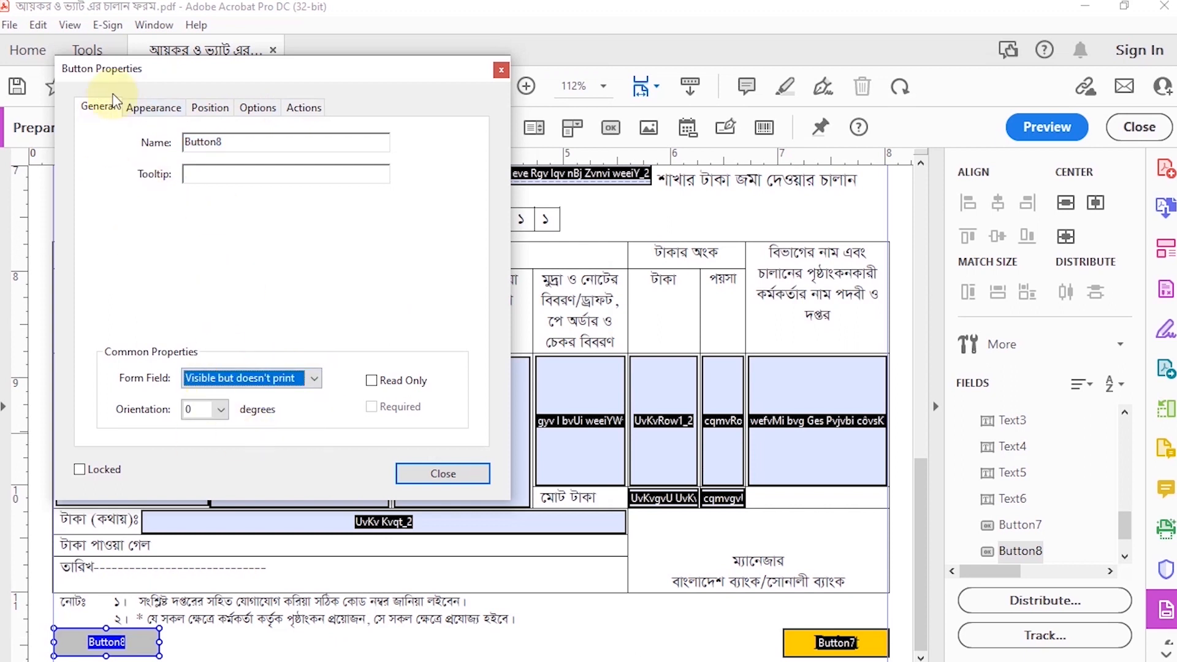
Step: Set the second button's text to font size 14 in Times Bold
left_click(154, 107)
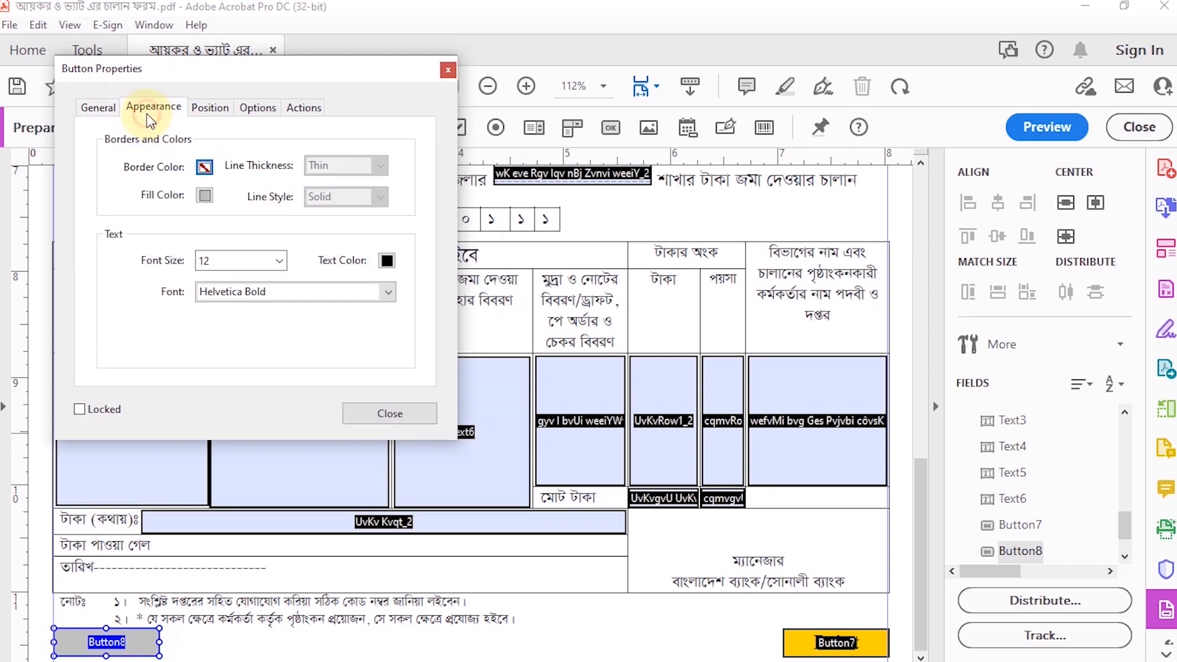
left_click(279, 260)
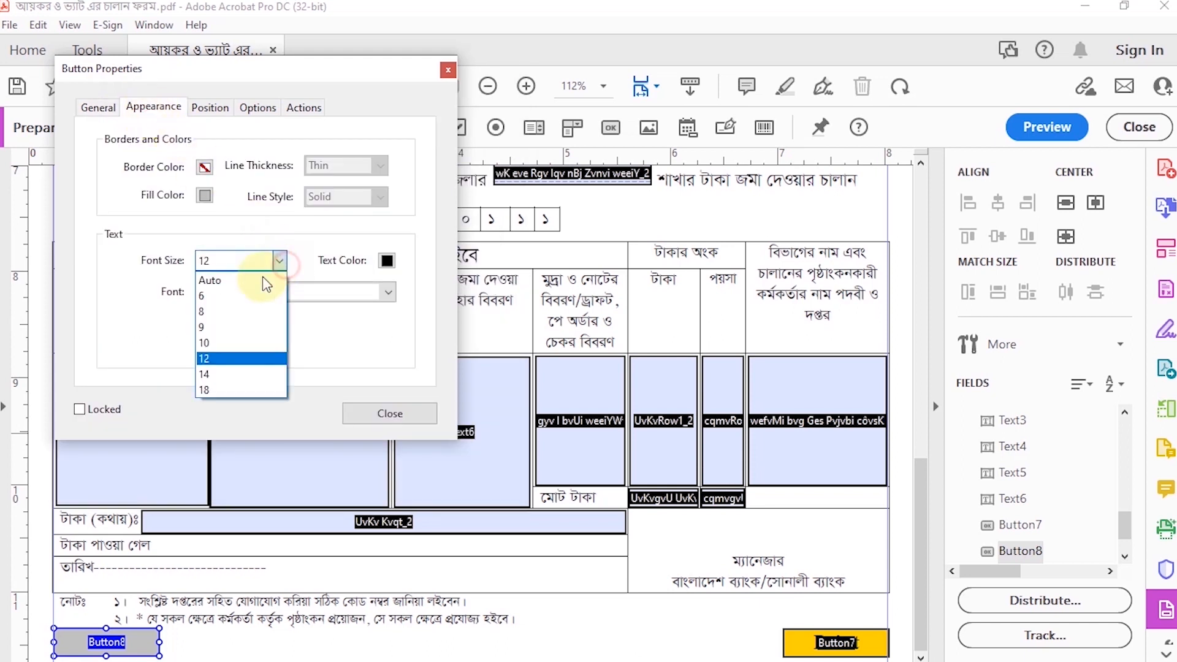
left_click(224, 373)
left_click(388, 292)
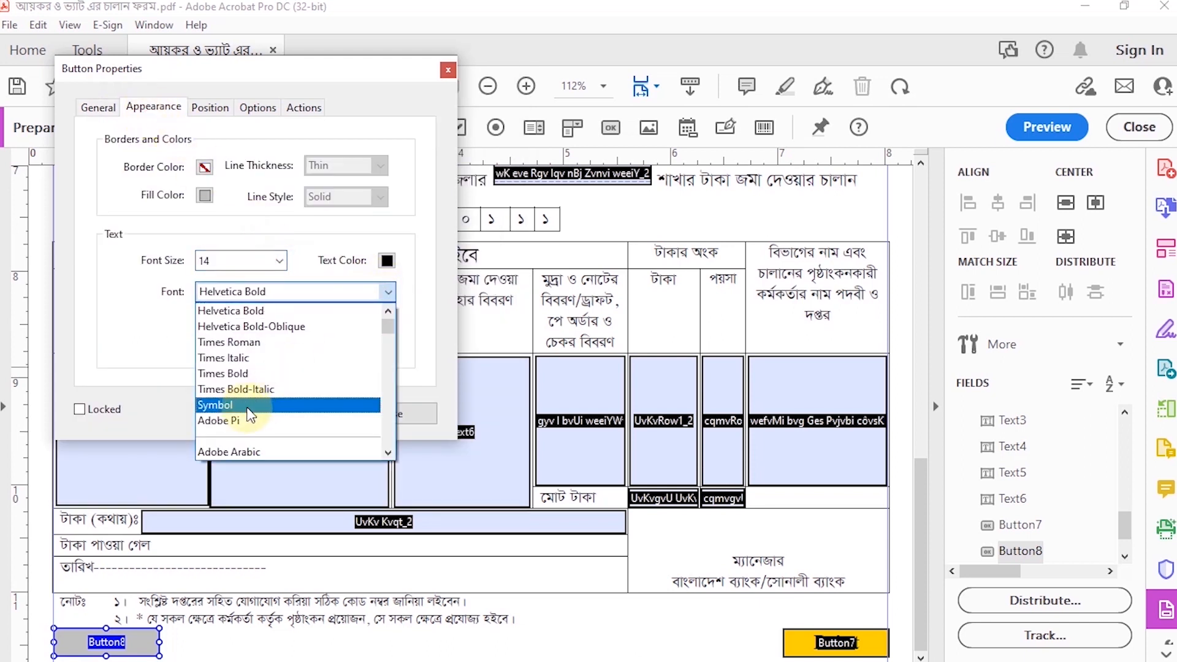
left_click(252, 376)
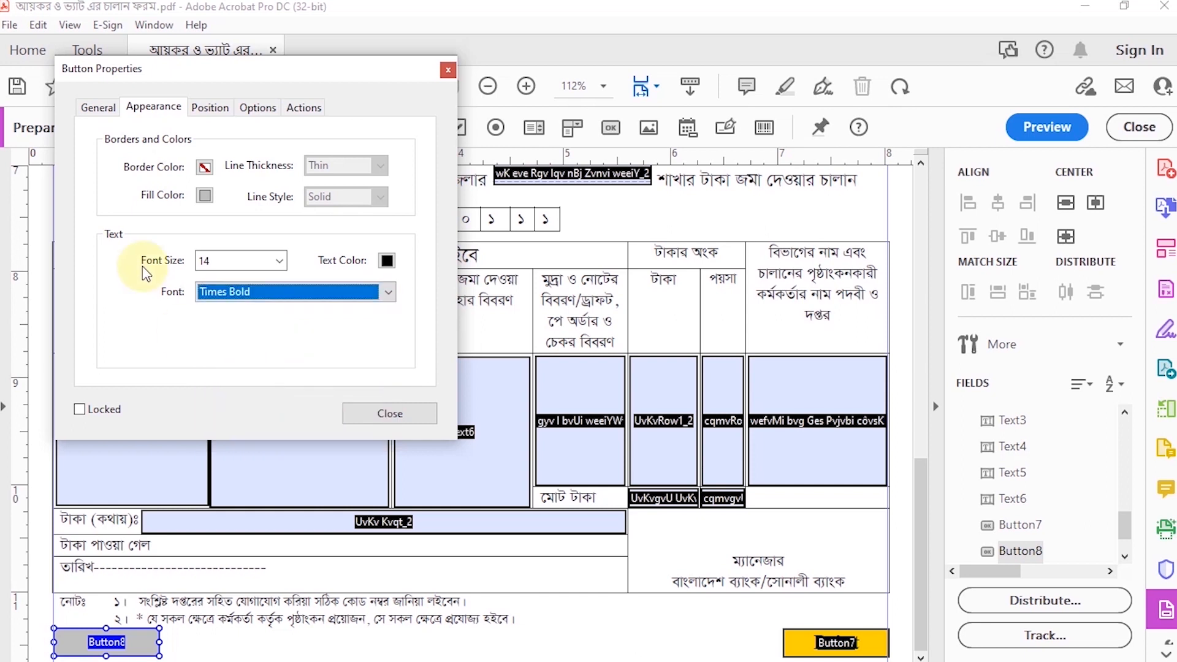
Step: Change the fill color of the second button to orange
left_click(220, 110)
left_click(152, 107)
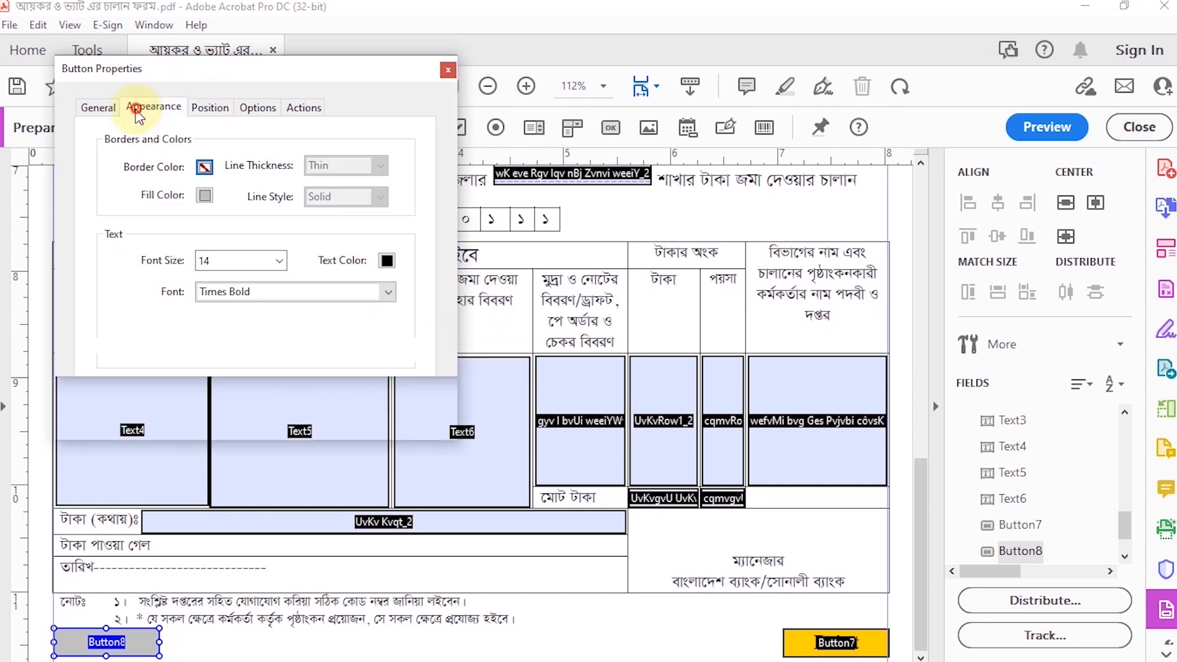
left_click(205, 195)
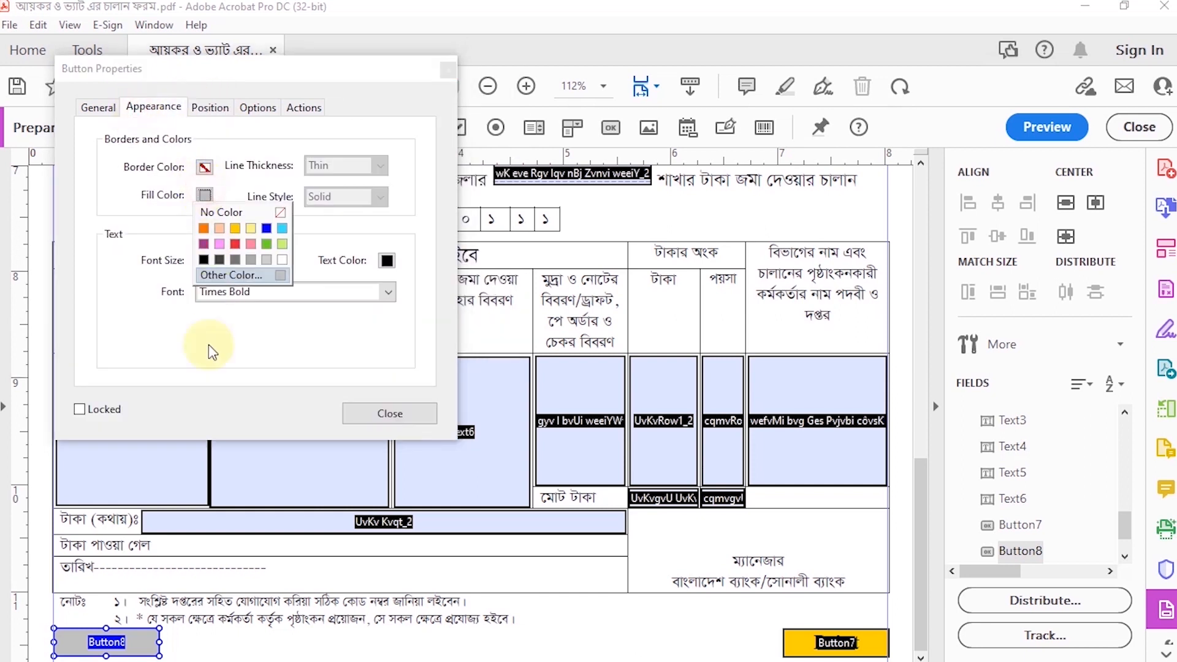
left_click(209, 233)
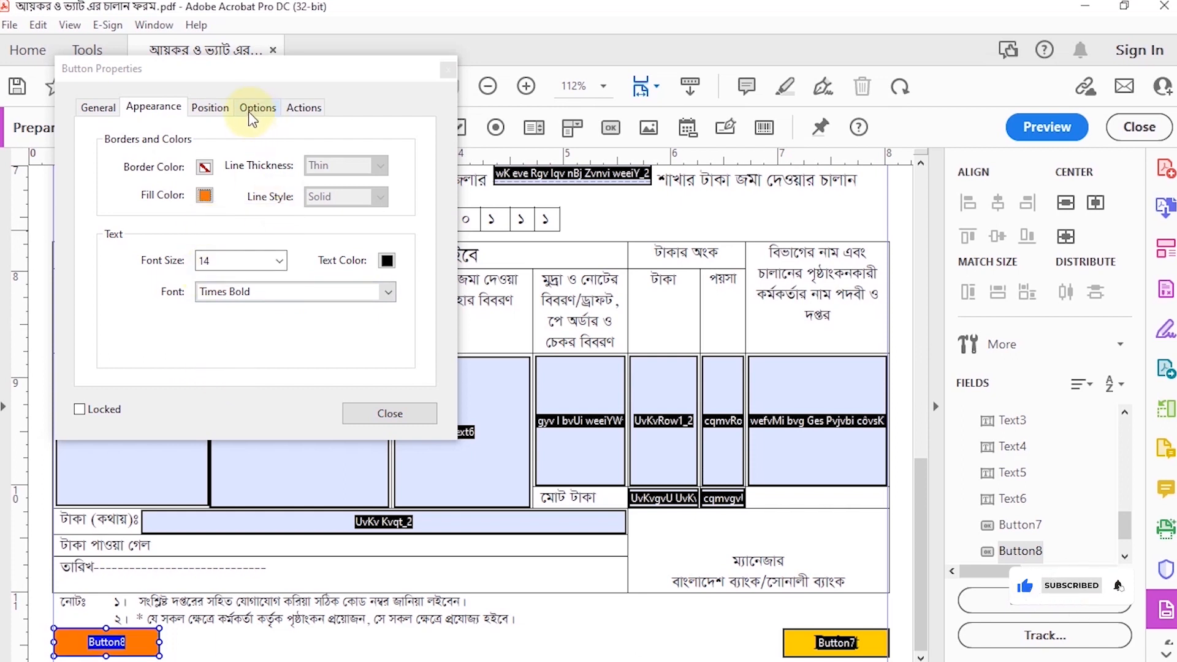
Step: Give the orange button the label "Reset"
left_click(207, 112)
left_click(248, 116)
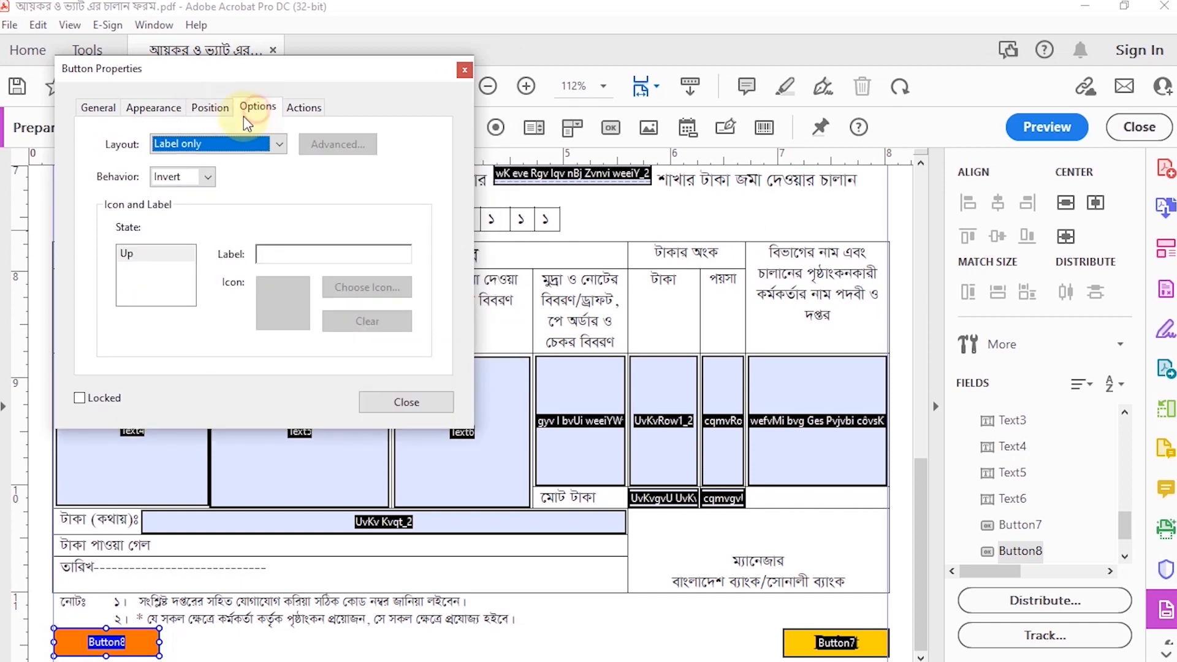
left_click(311, 256)
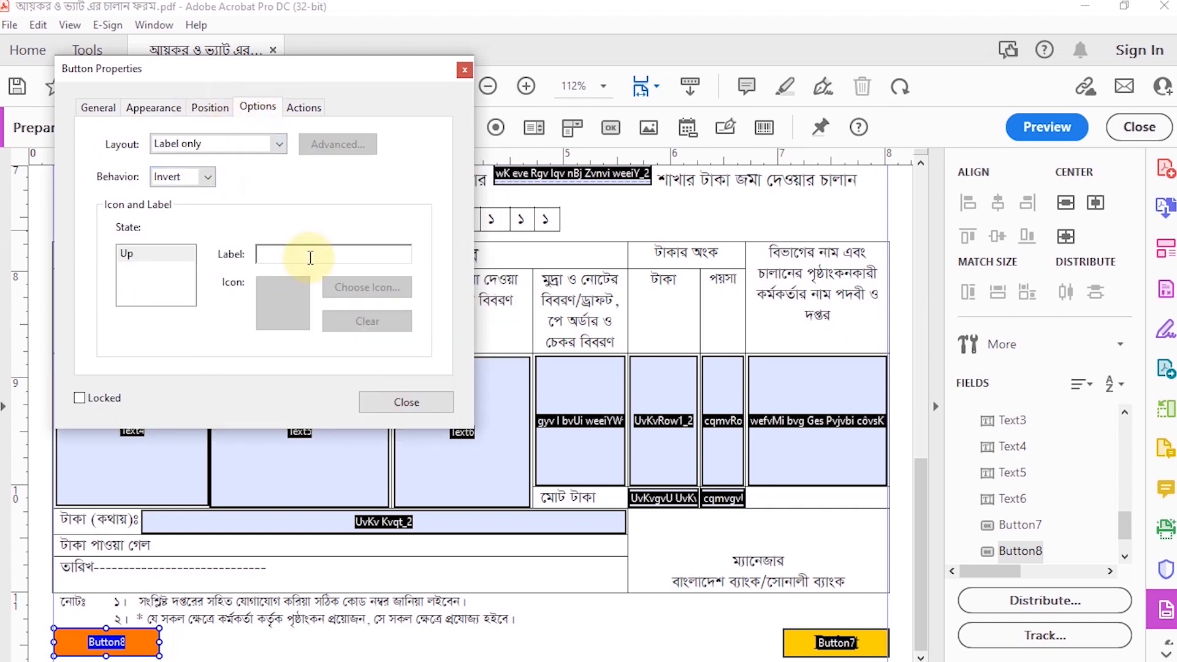
type("Reset")
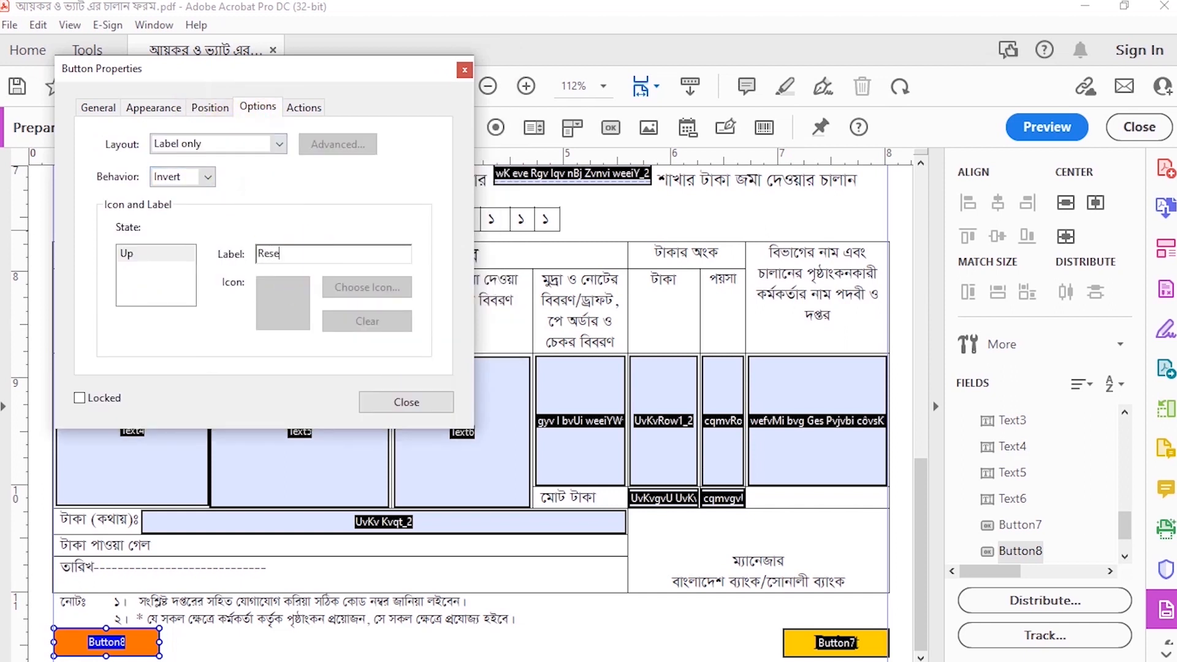
Step: Add a Mouse Up action to the orange Reset button that resets the form, with all fields selected for reset
left_click(293, 110)
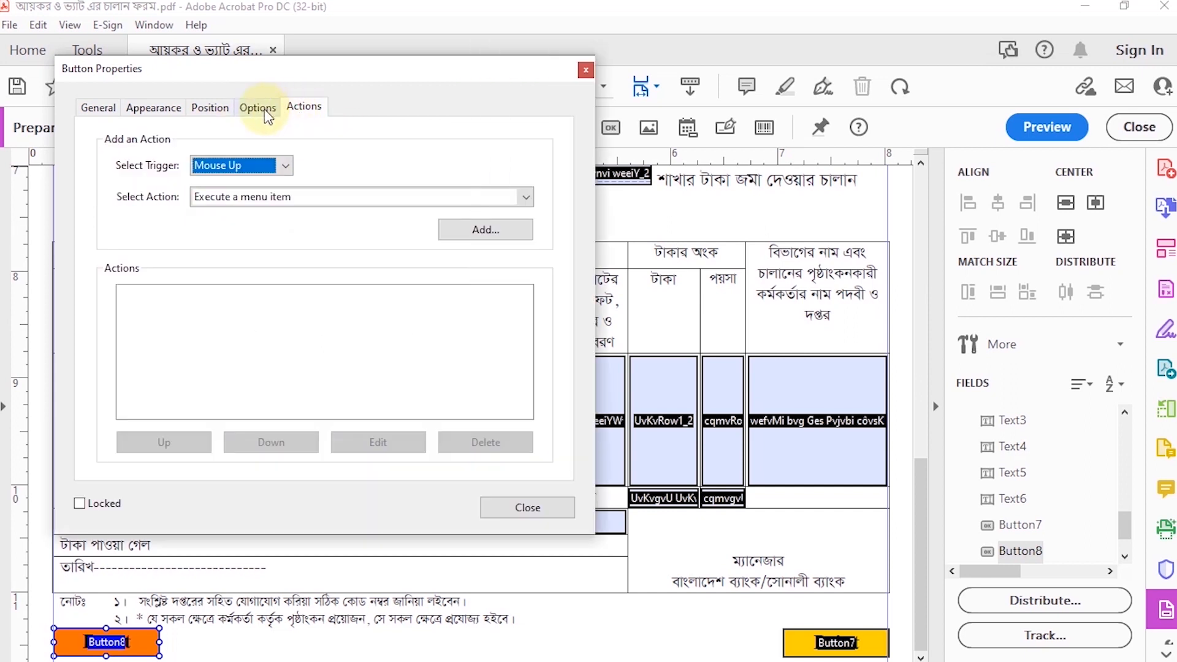
left_click(527, 197)
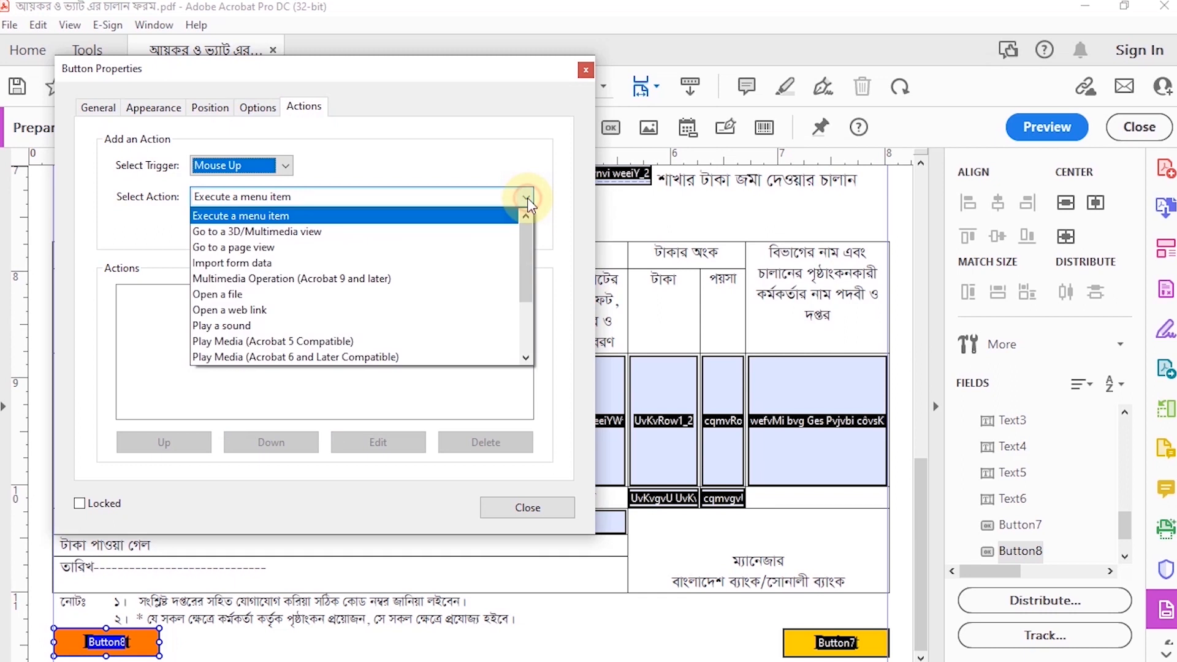
scroll(401, 282, "down", 1)
scroll(398, 279, "down", 5)
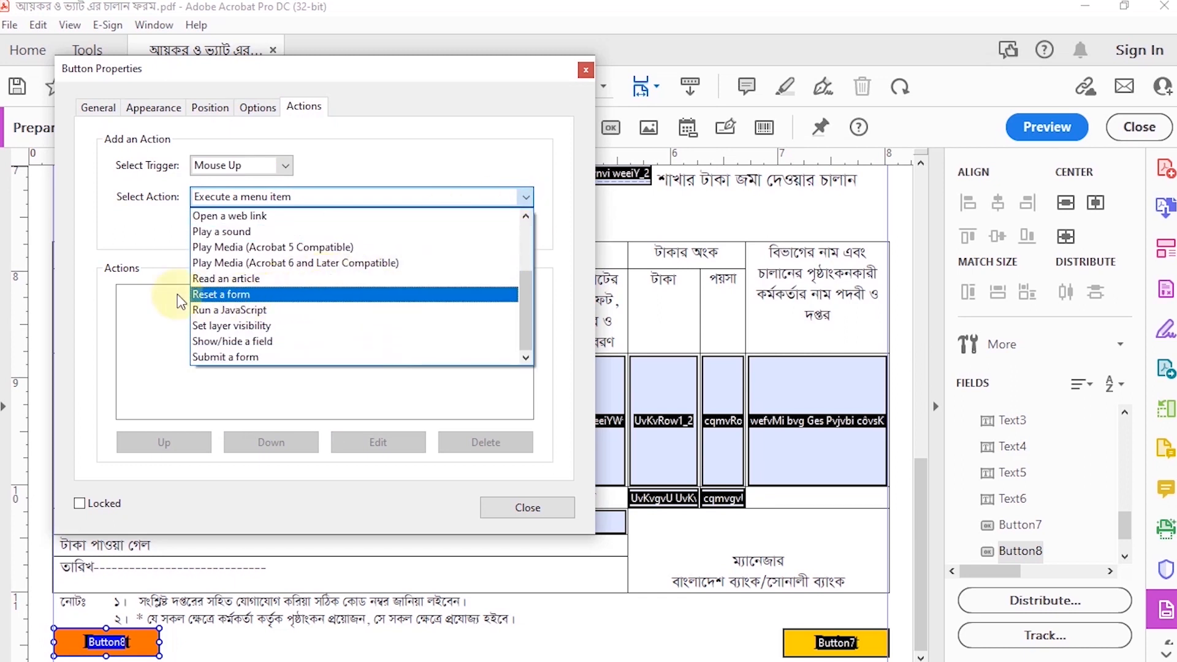
left_click(229, 298)
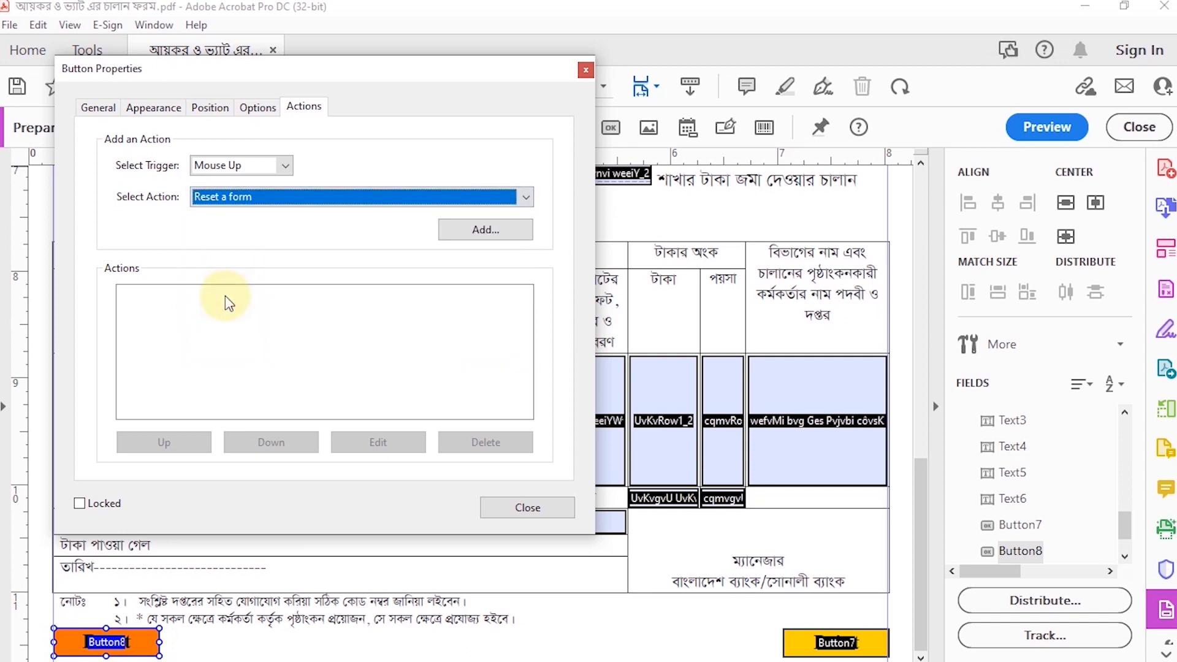
left_click(486, 229)
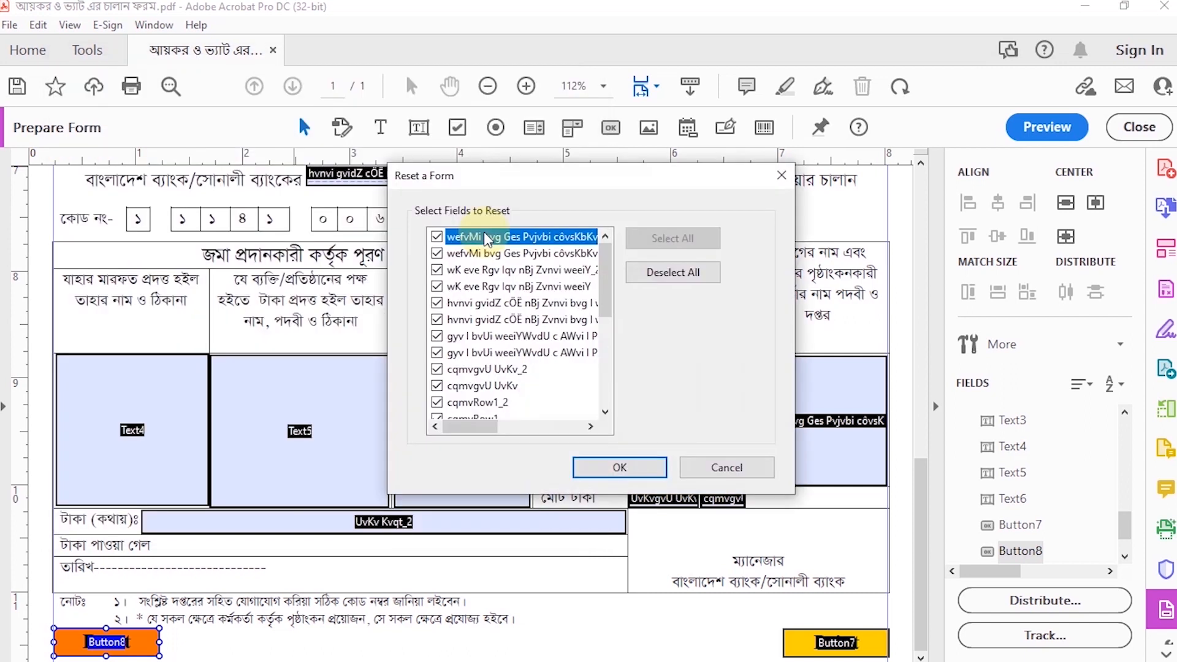
scroll(526, 362, "down", 4)
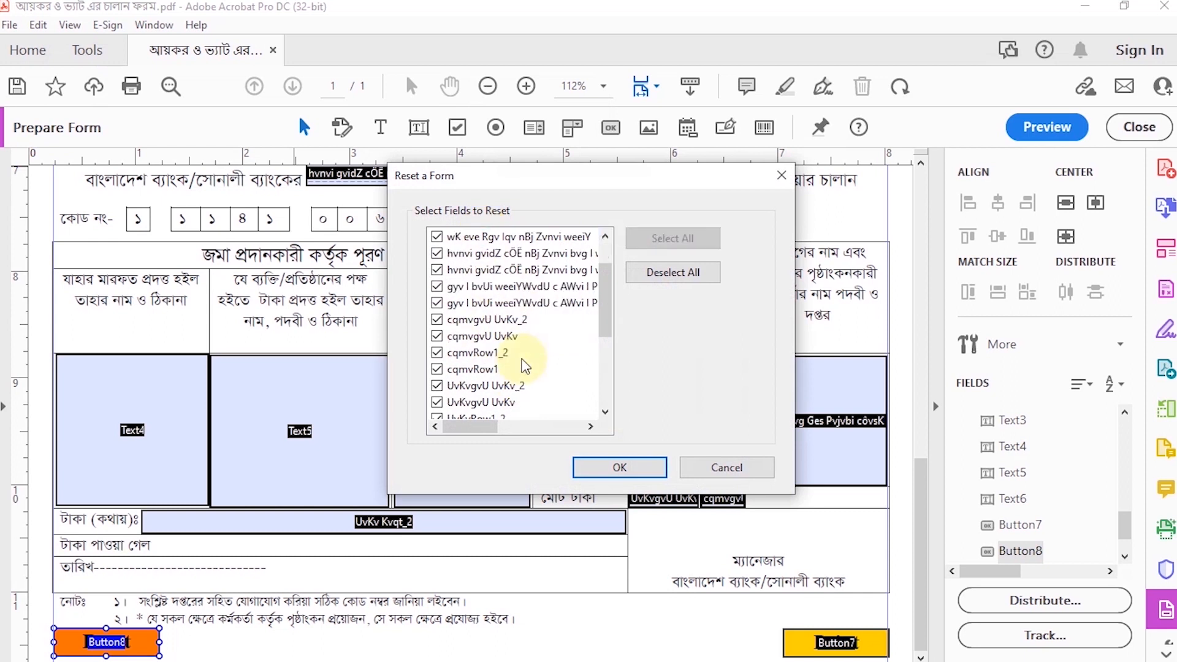
scroll(518, 350, "up", 5)
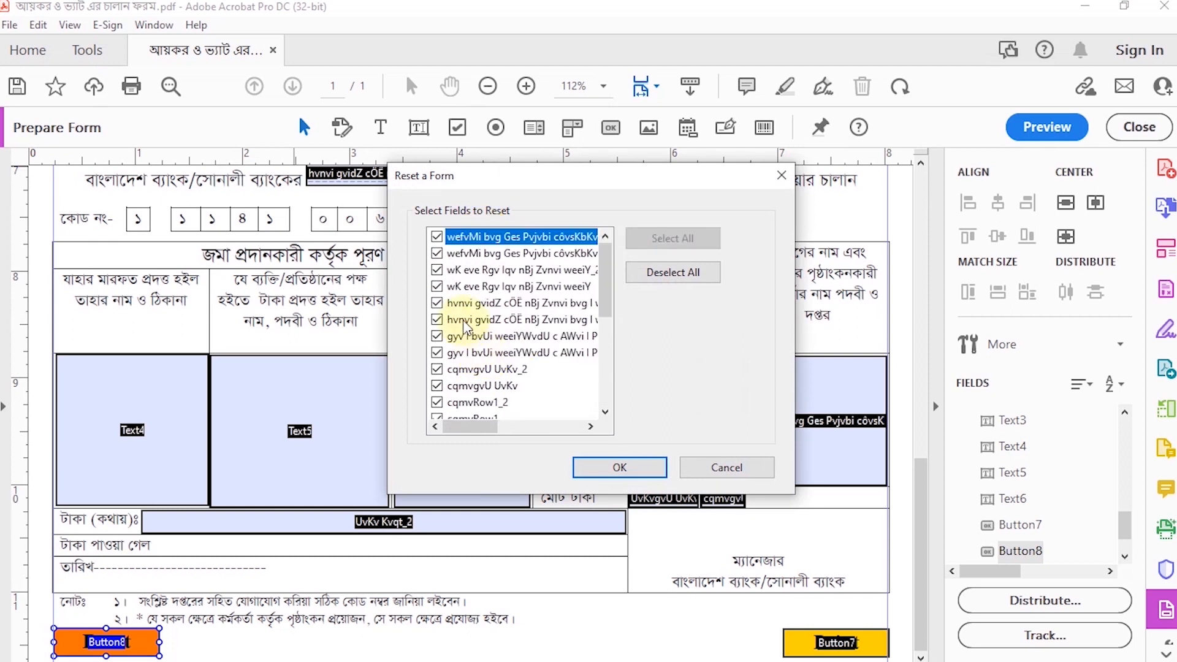
left_click(443, 354)
left_click(438, 353)
left_click(620, 467)
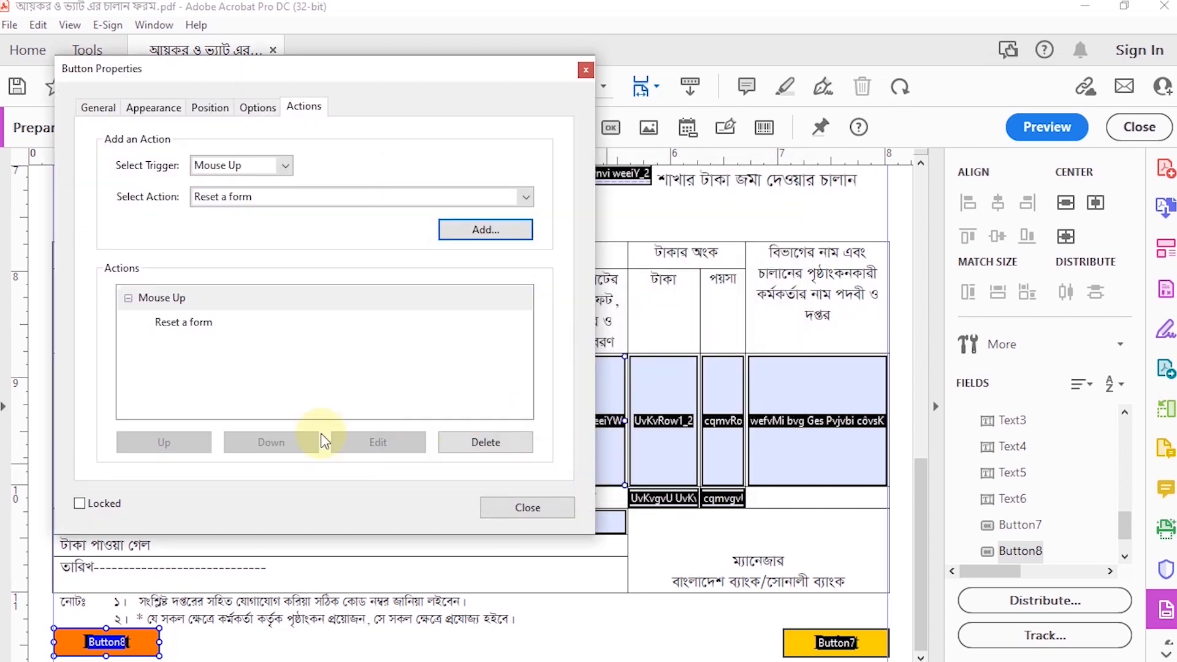
left_click(528, 507)
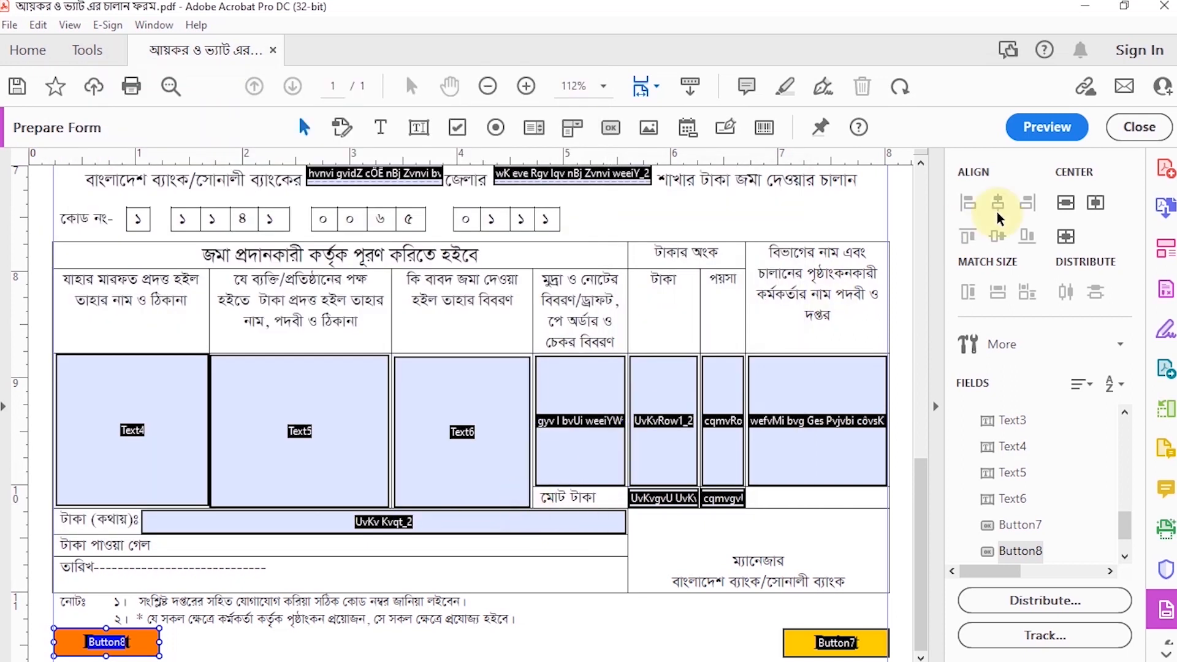
Step: Preview the form and check the Reset and Print buttons at the end of the page
left_click(1046, 127)
scroll(554, 481, "down", 3)
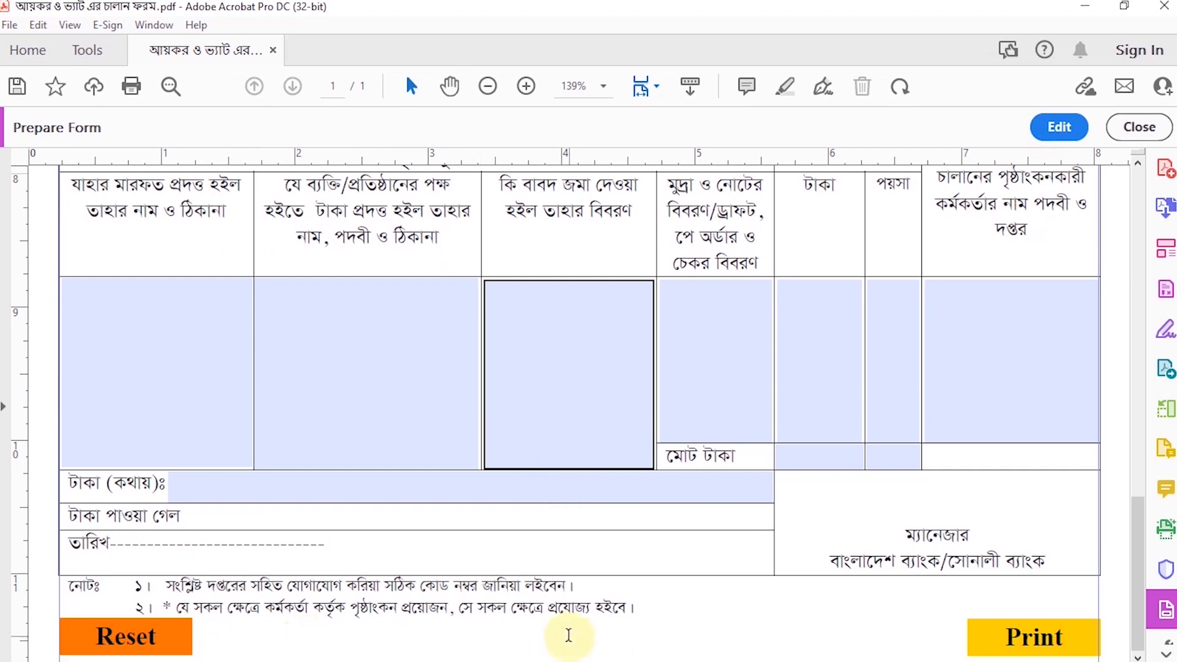
scroll(569, 635, "up", 15)
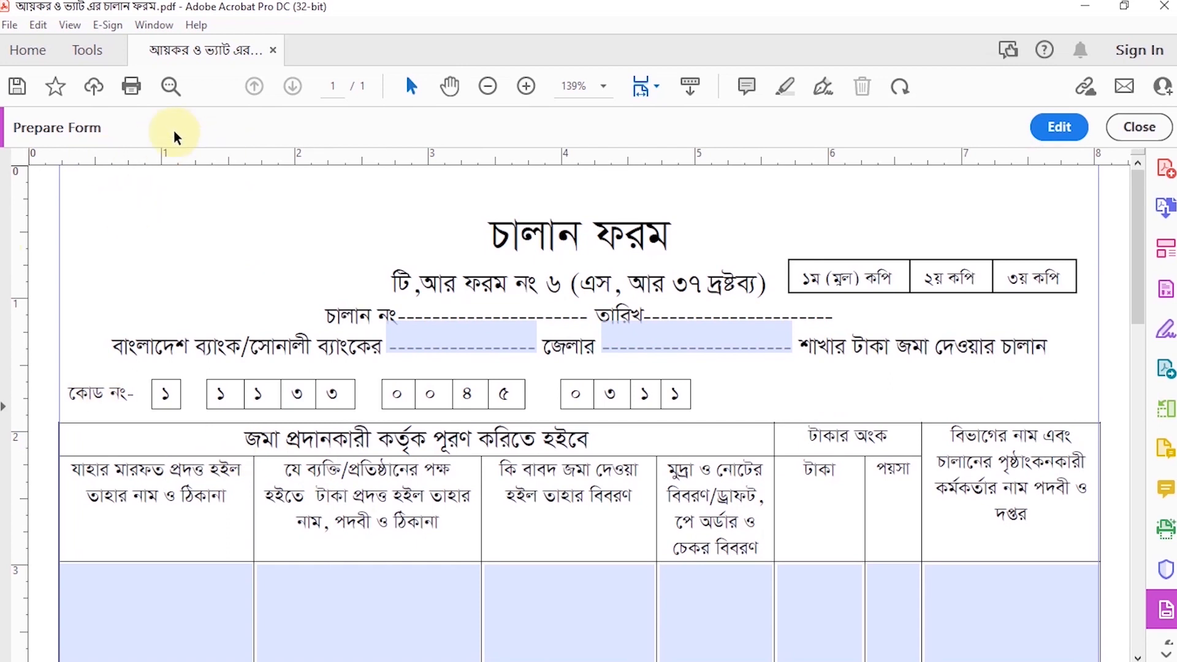
Step: Return to form editing and place a third button, about 1 in by 0.28 in, beside the left margin above the first challan's title
left_click(1059, 127)
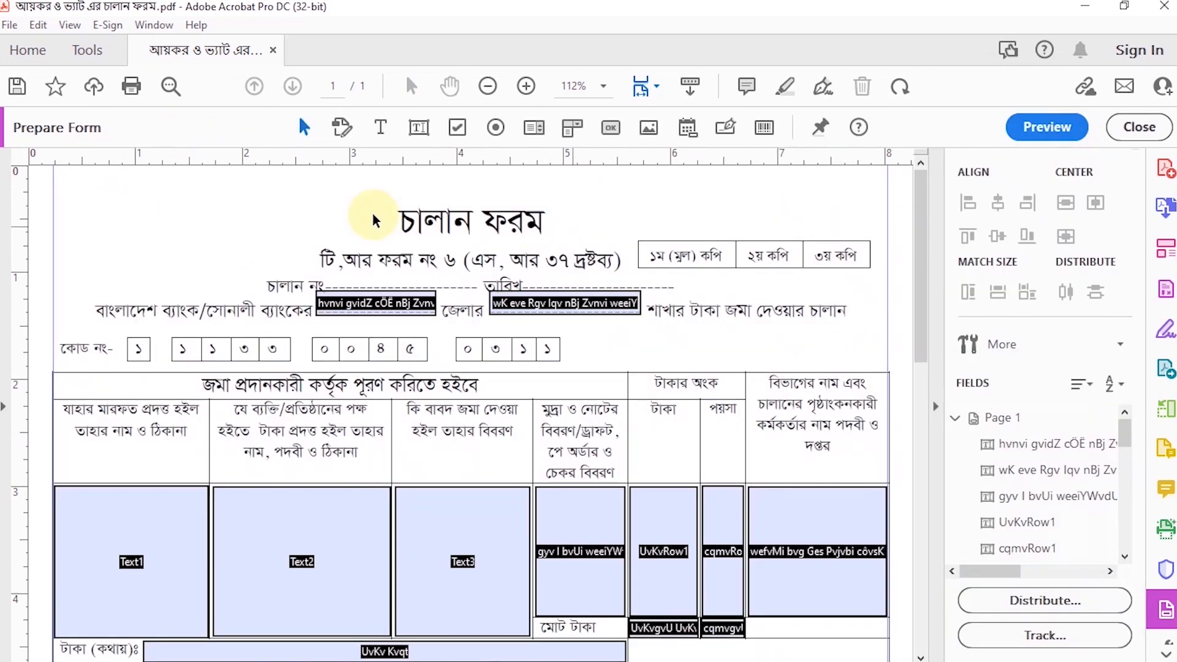
left_click(611, 127)
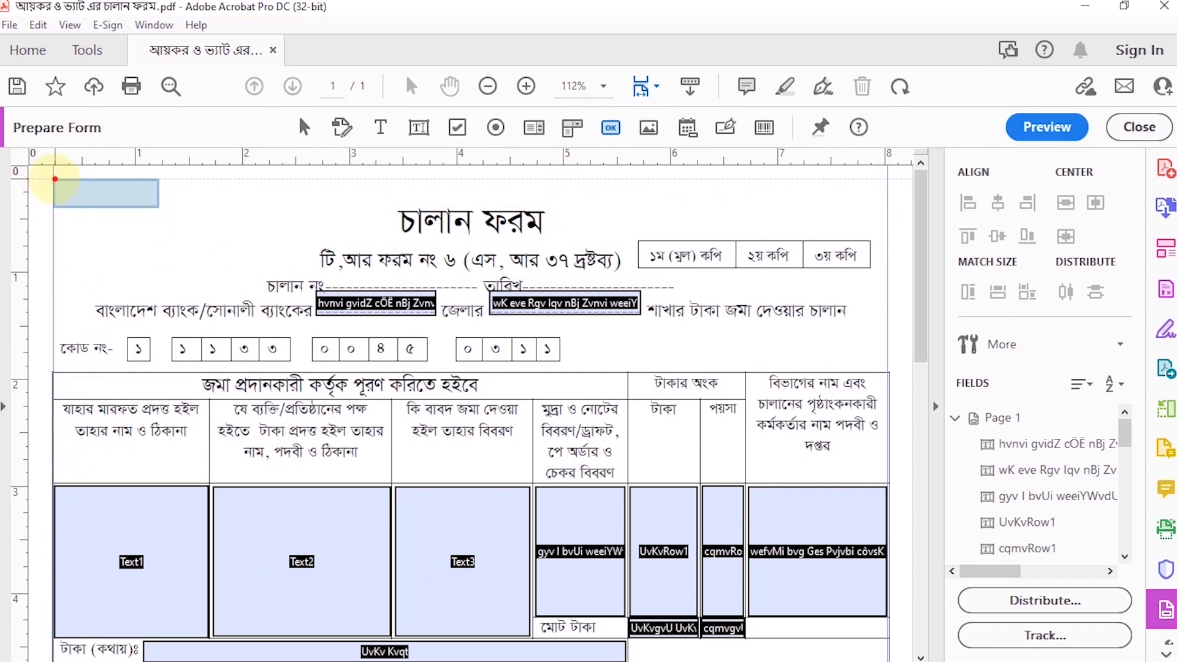
left_click(55, 179)
Step: Set the third button's visibility to "Visible but doesn't print" in its properties
right_click(102, 176)
left_click(129, 211)
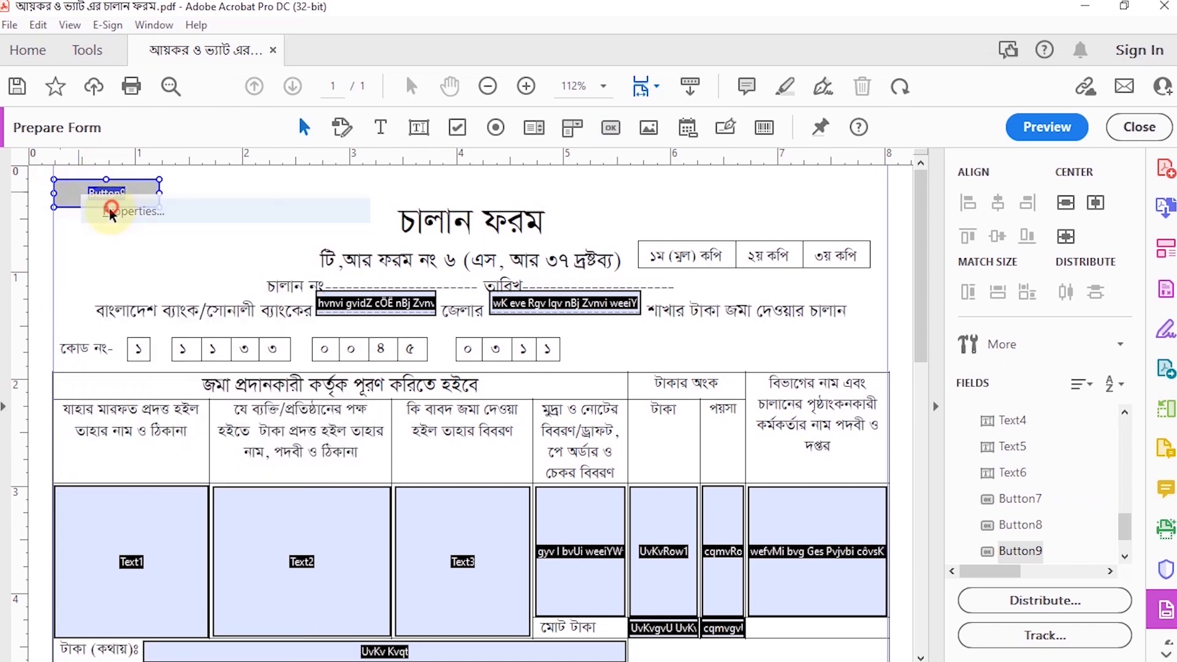
left_click(211, 108)
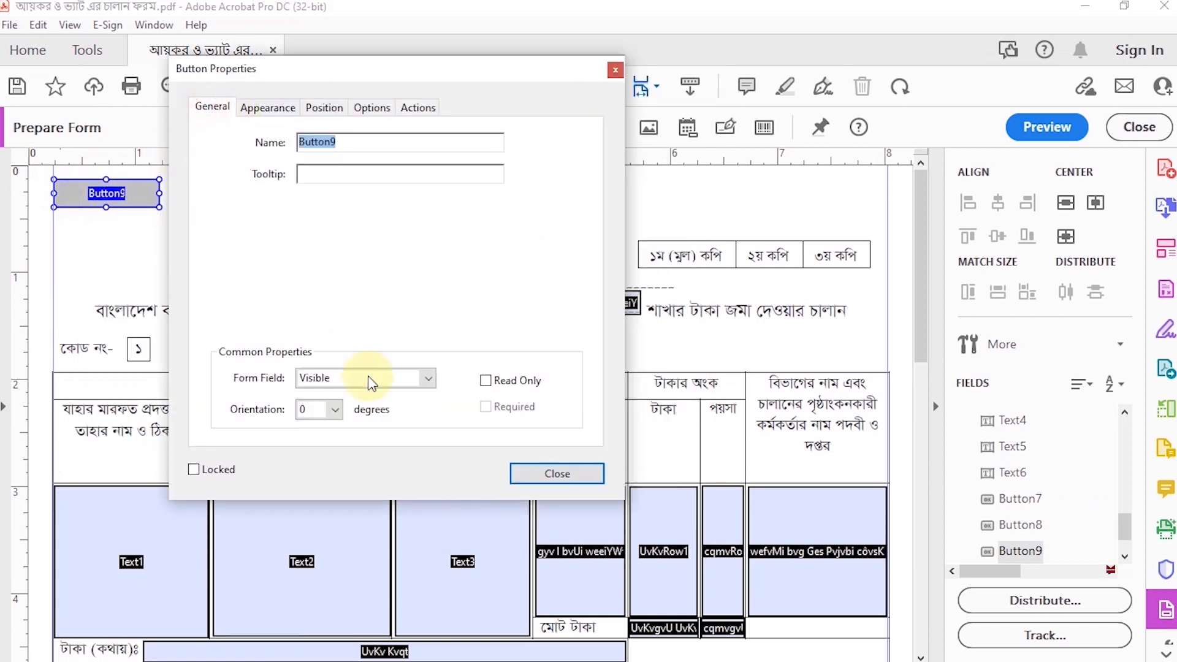
left_click(386, 379)
left_click(373, 429)
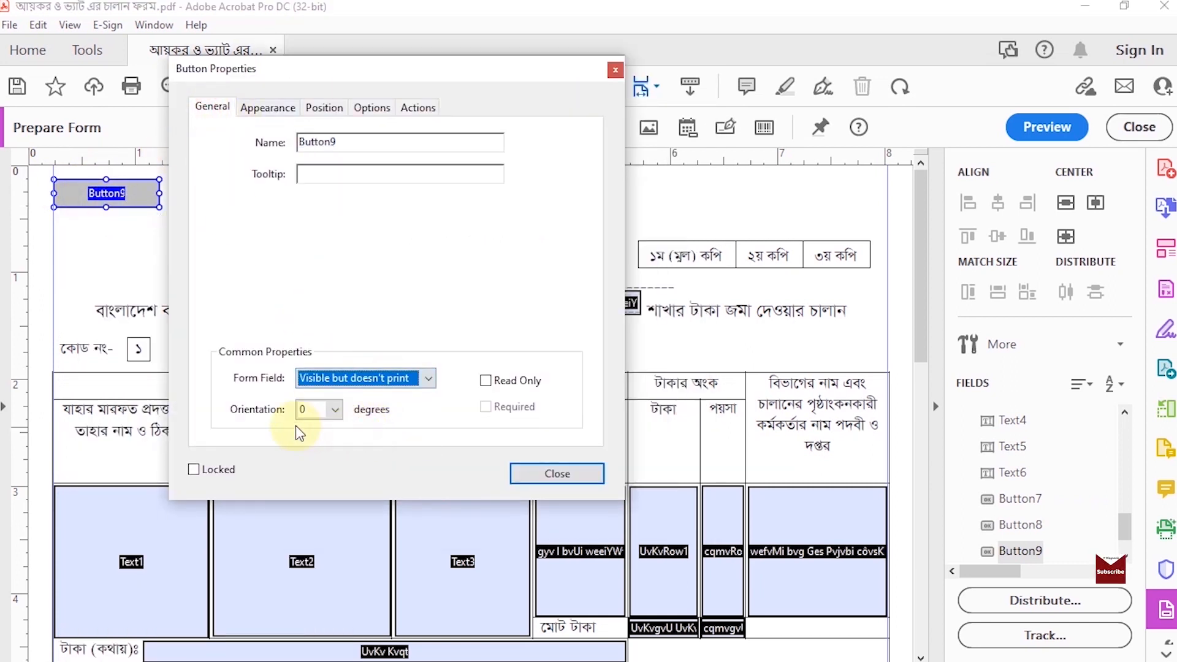
Step: Set the third button's text to font size 14 in Times Bold
left_click(263, 108)
left_click(392, 261)
left_click(331, 381)
left_click(415, 294)
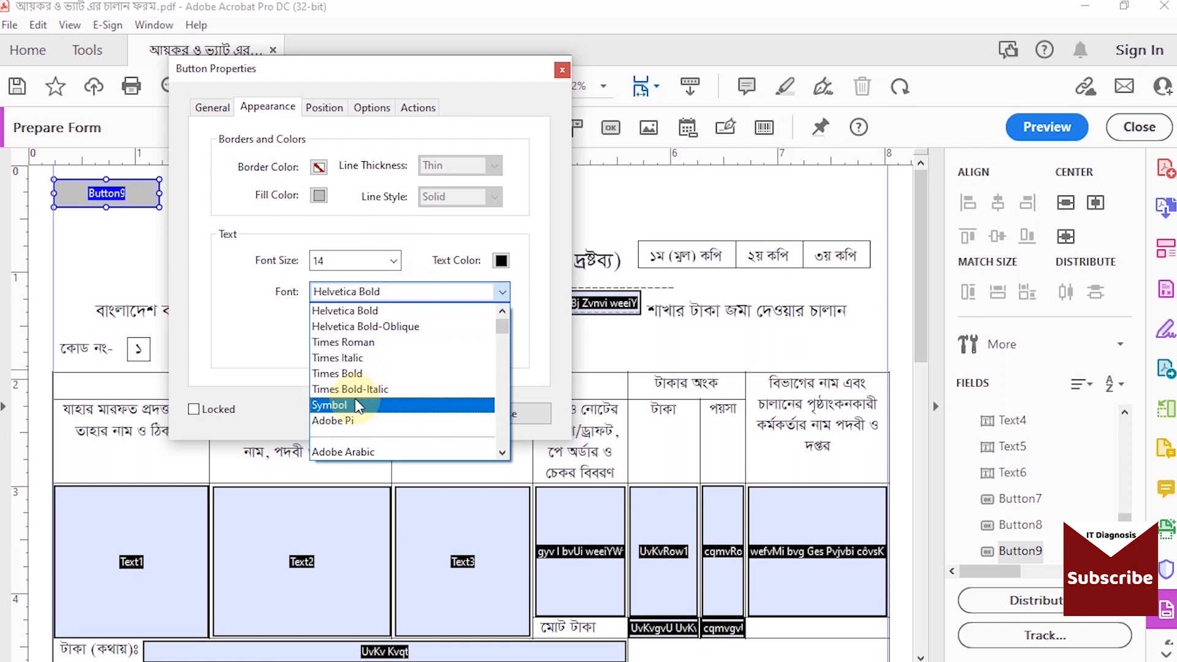
left_click(342, 374)
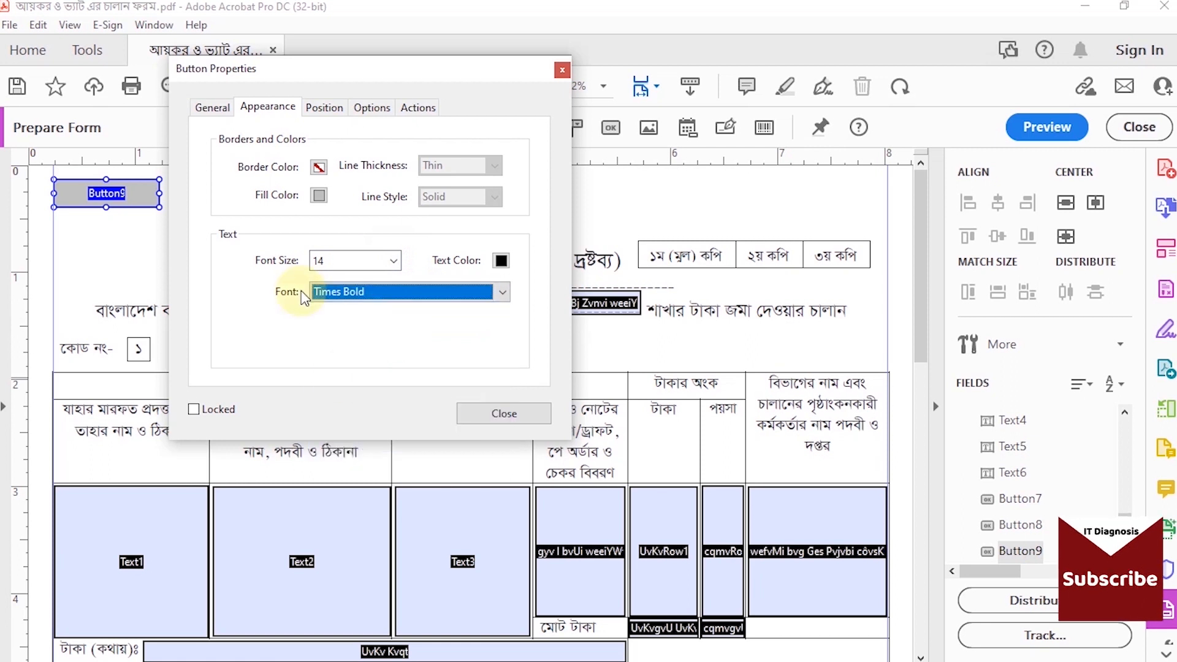
Step: Change the third button's fill color to green and give it the label "Save As"
left_click(319, 195)
left_click(380, 244)
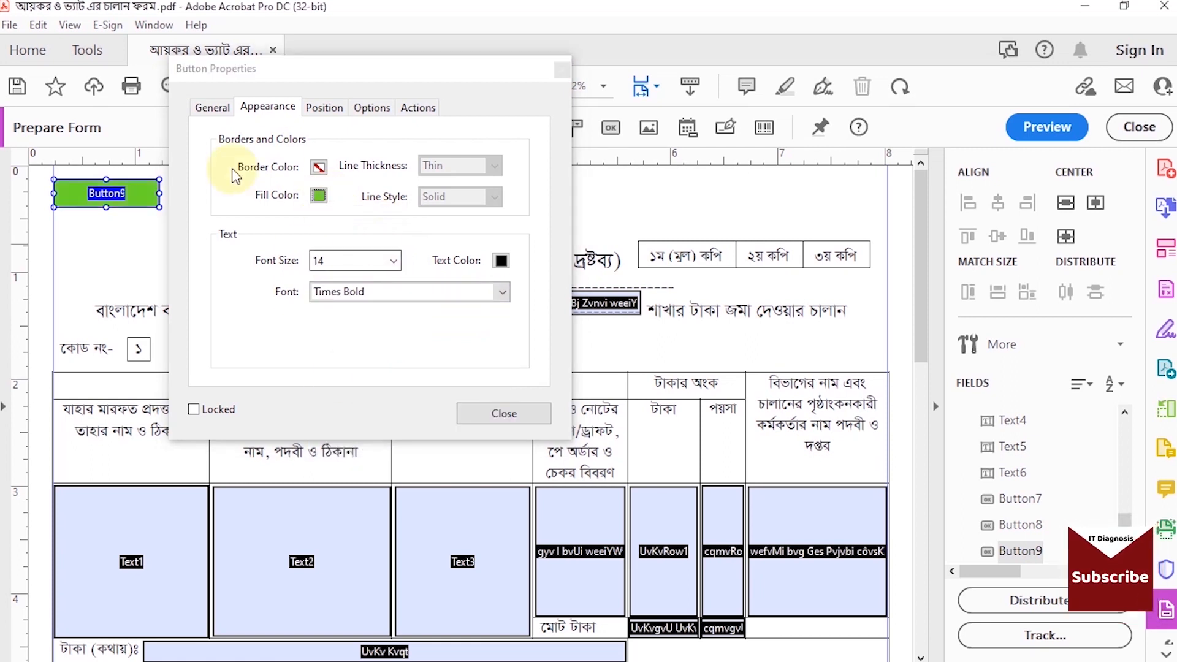
left_click(317, 115)
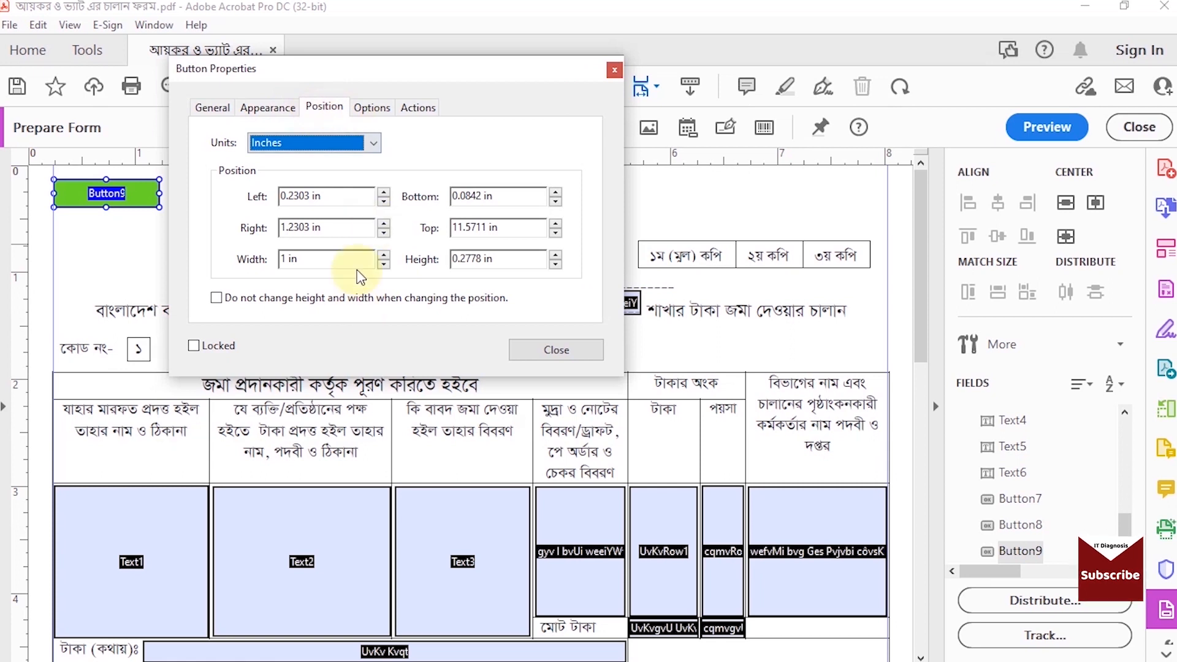
left_click(373, 108)
left_click(400, 254)
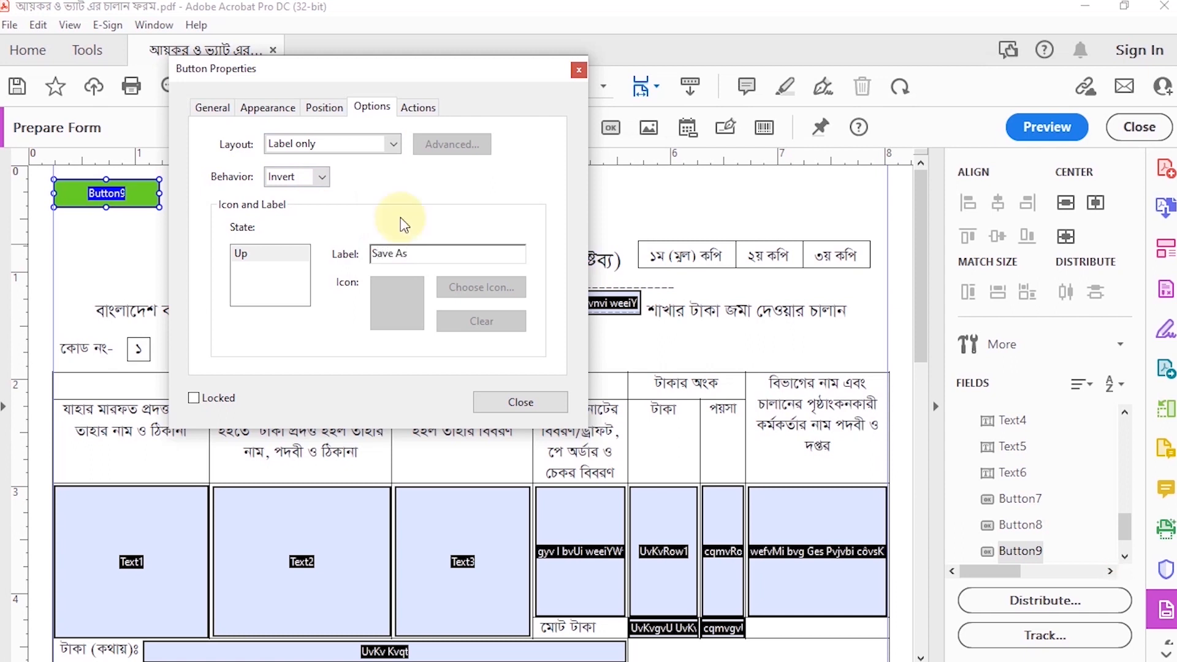
Step: Add a Mouse Up action to the Save As button that executes the menu item File>Save As
left_click(422, 108)
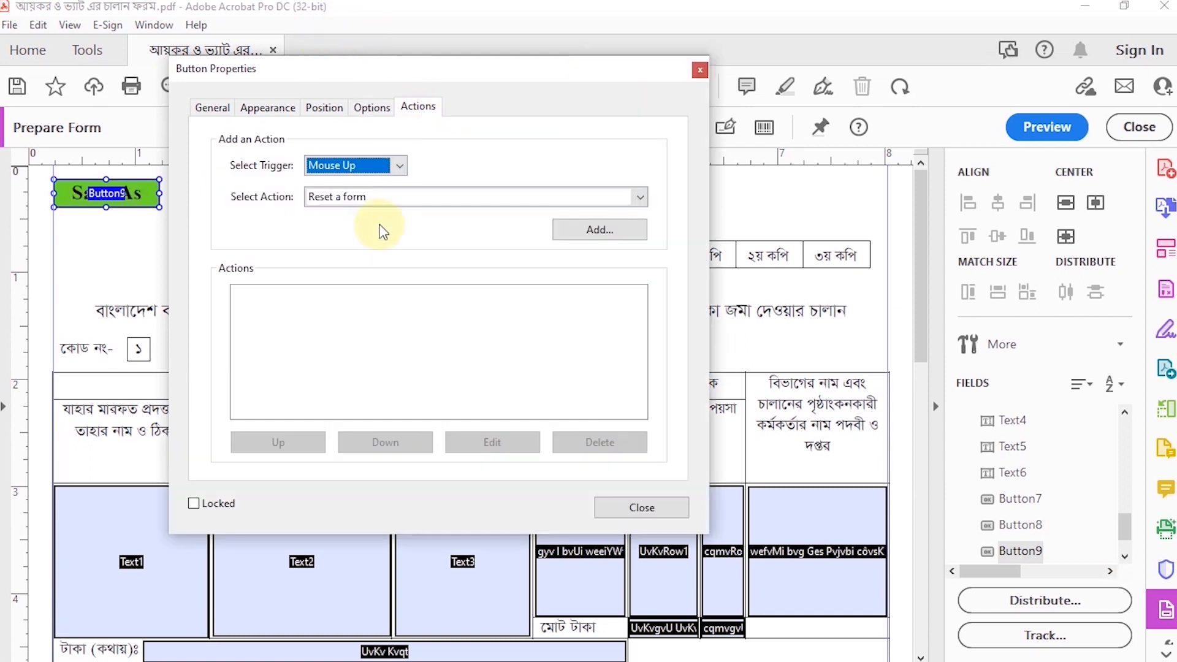
left_click(641, 198)
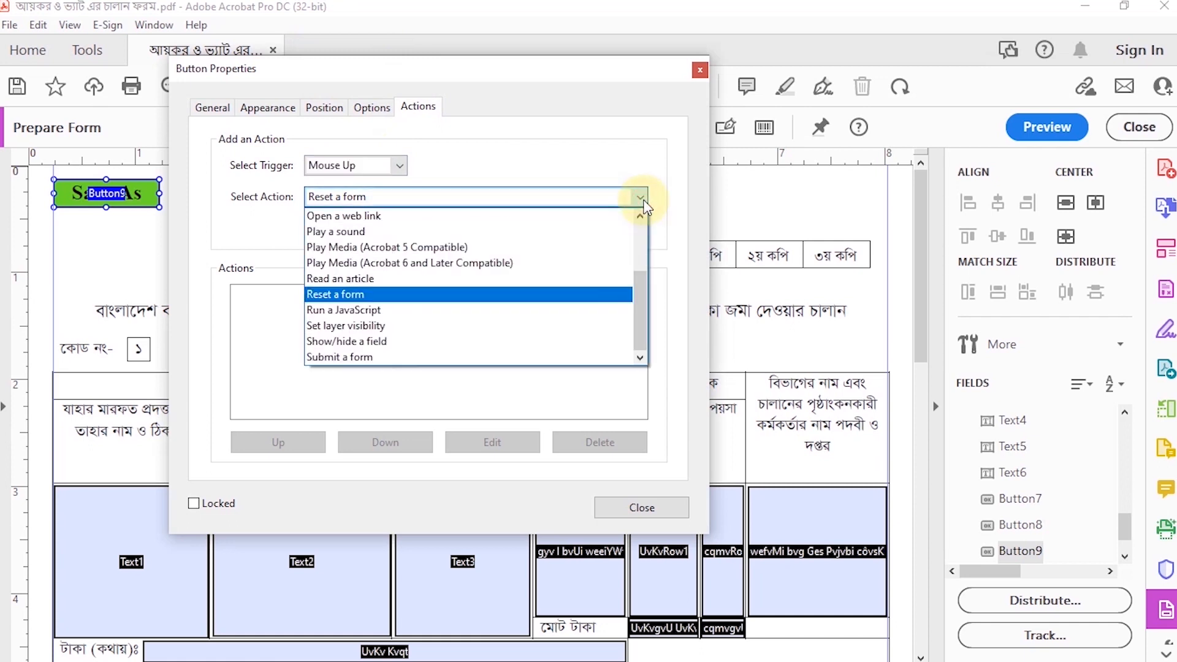
scroll(639, 209, "up", 2)
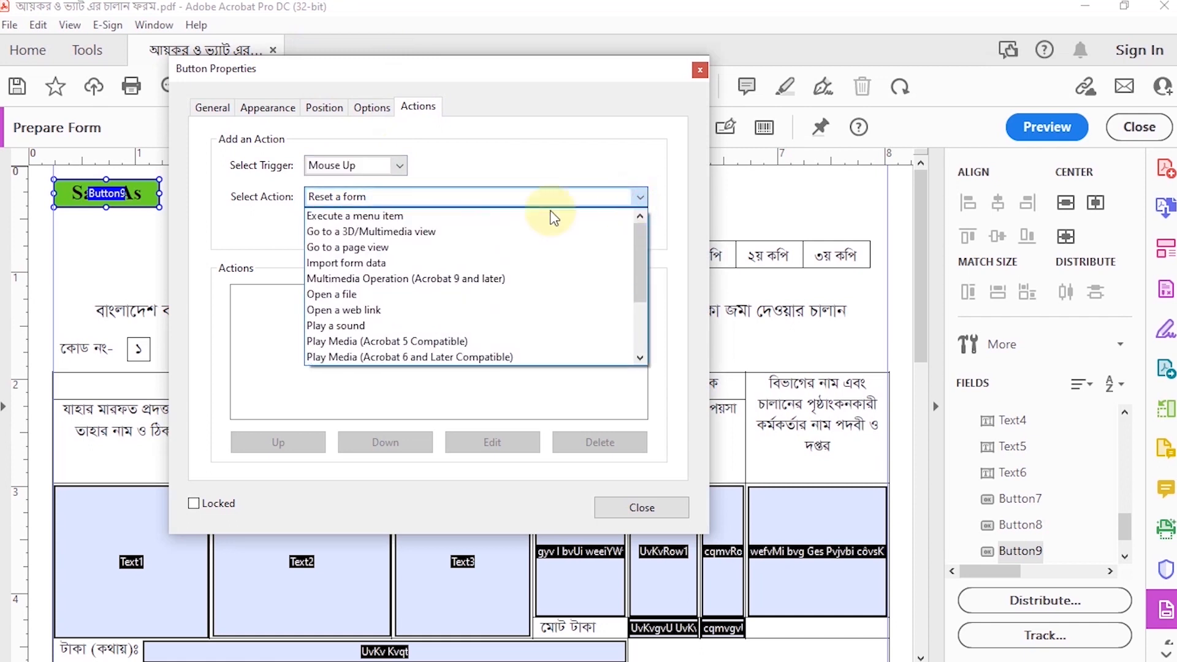
left_click(411, 218)
left_click(623, 231)
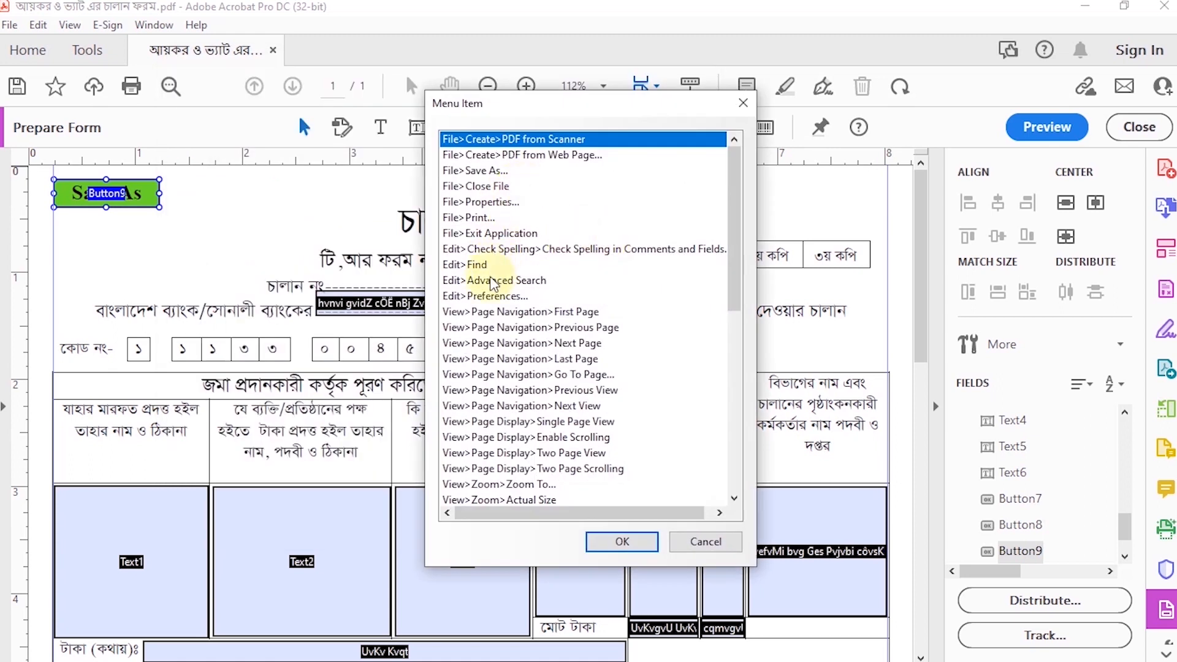
left_click(483, 171)
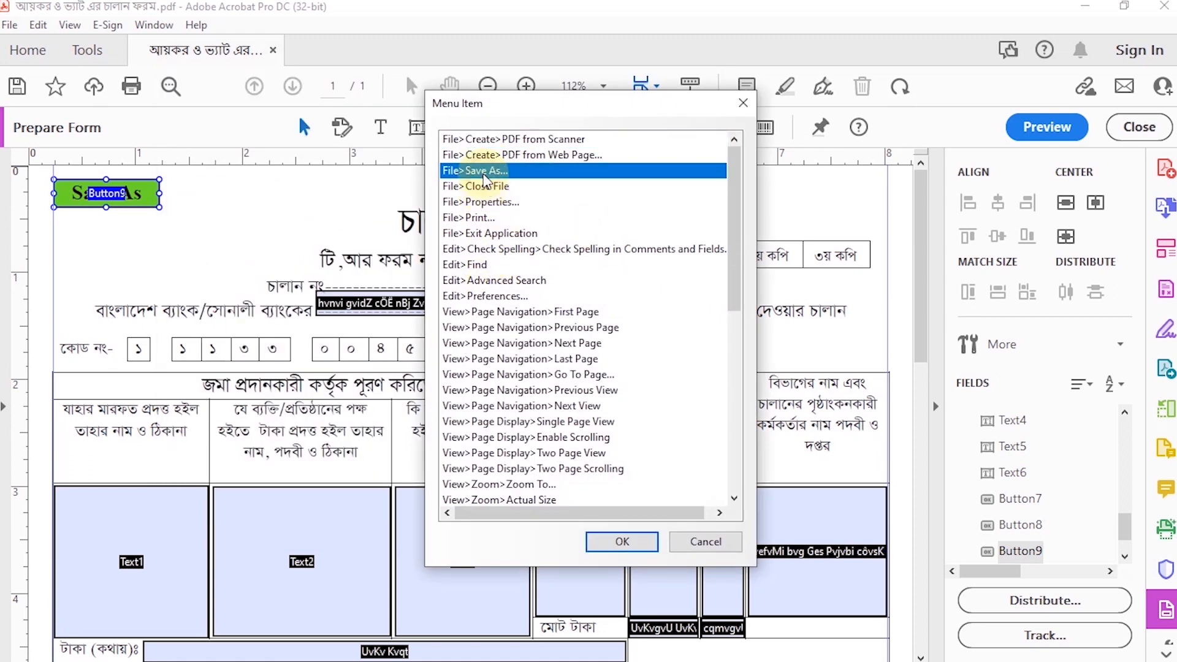
left_click(622, 541)
left_click(620, 508)
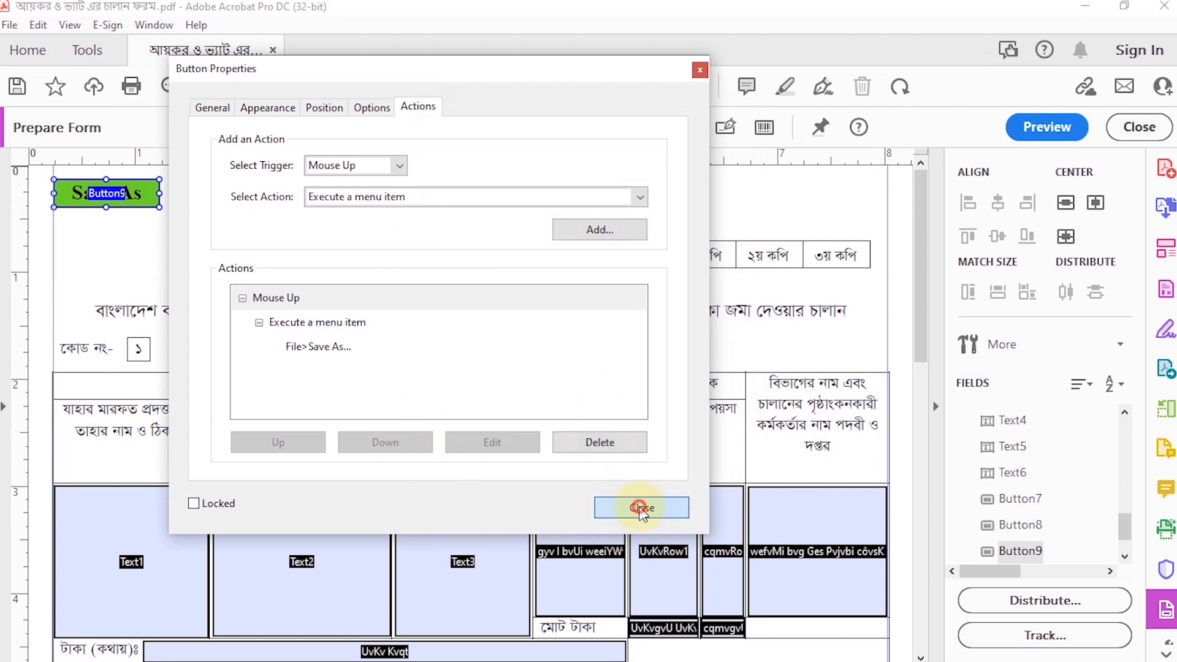
Step: Preview the form and check the Save As button and the fields of both challan copies
left_click(1046, 127)
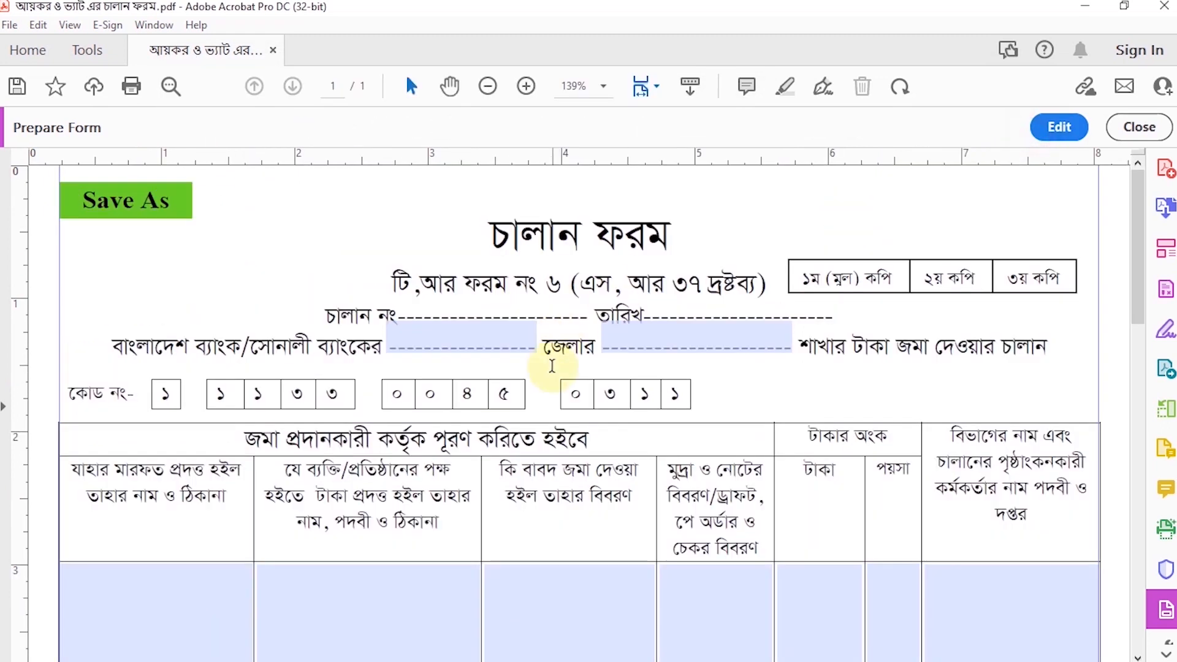
scroll(685, 386, "down", 15)
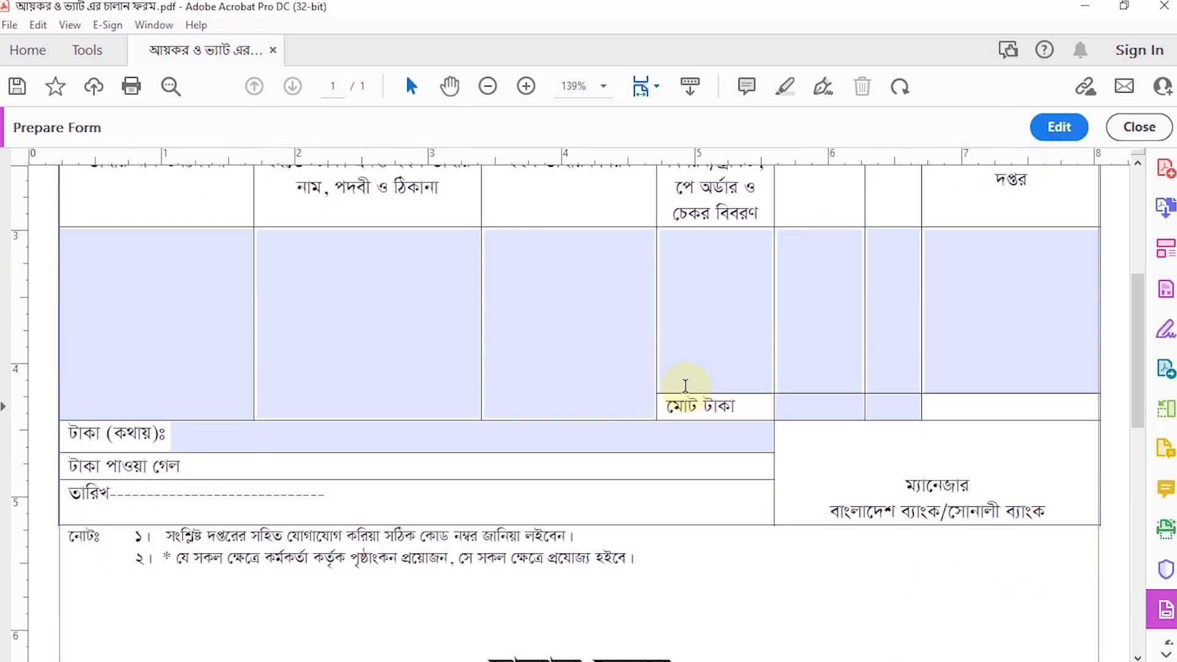
scroll(685, 390, "down", 3)
scroll(686, 389, "up", 15)
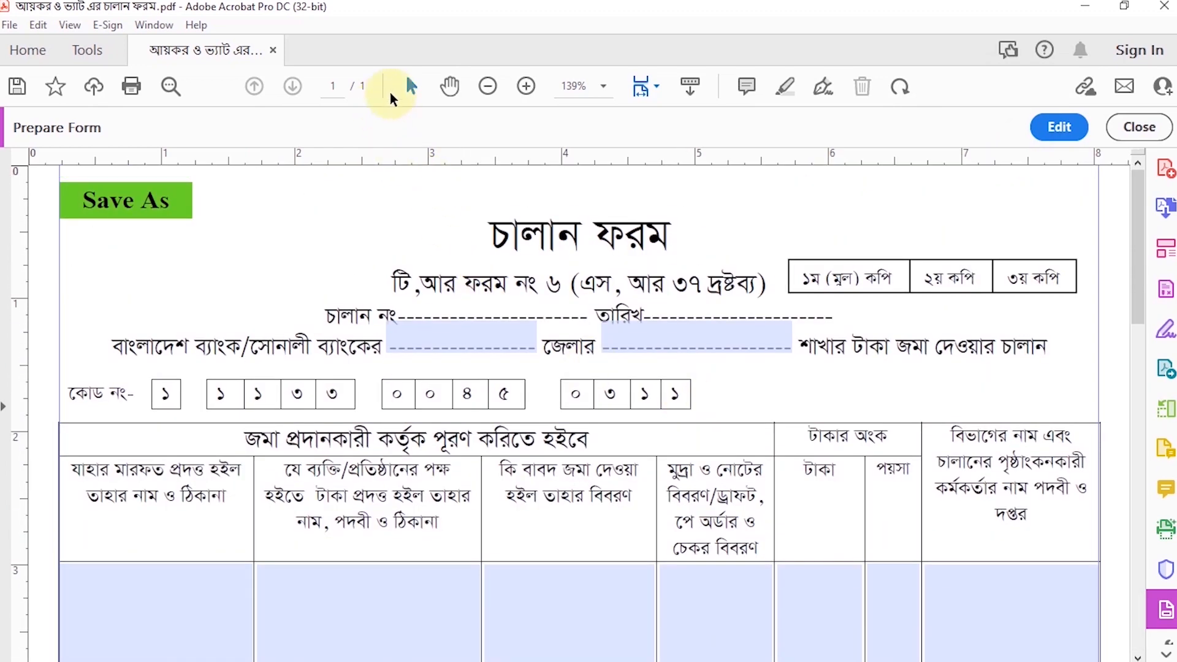
Step: Fill in the first challan copy's district field with "রংপুর" and its branch field with "রংপুর সদর"
left_click(487, 86)
left_click(487, 86)
left_click(488, 86)
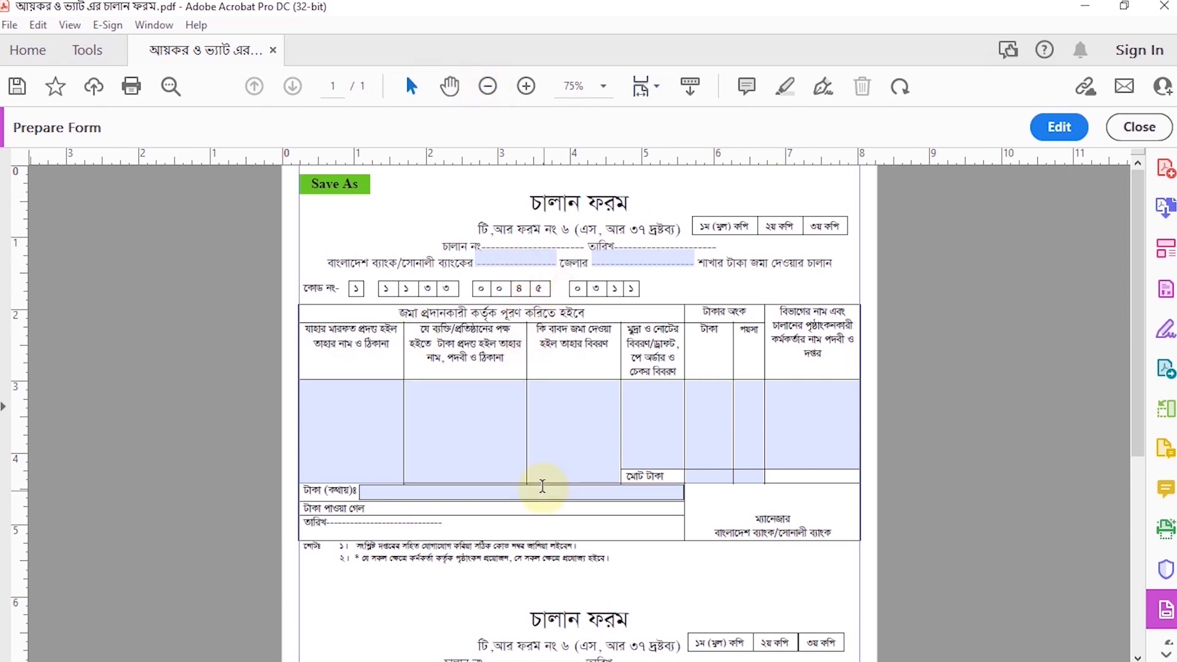
left_click(523, 261)
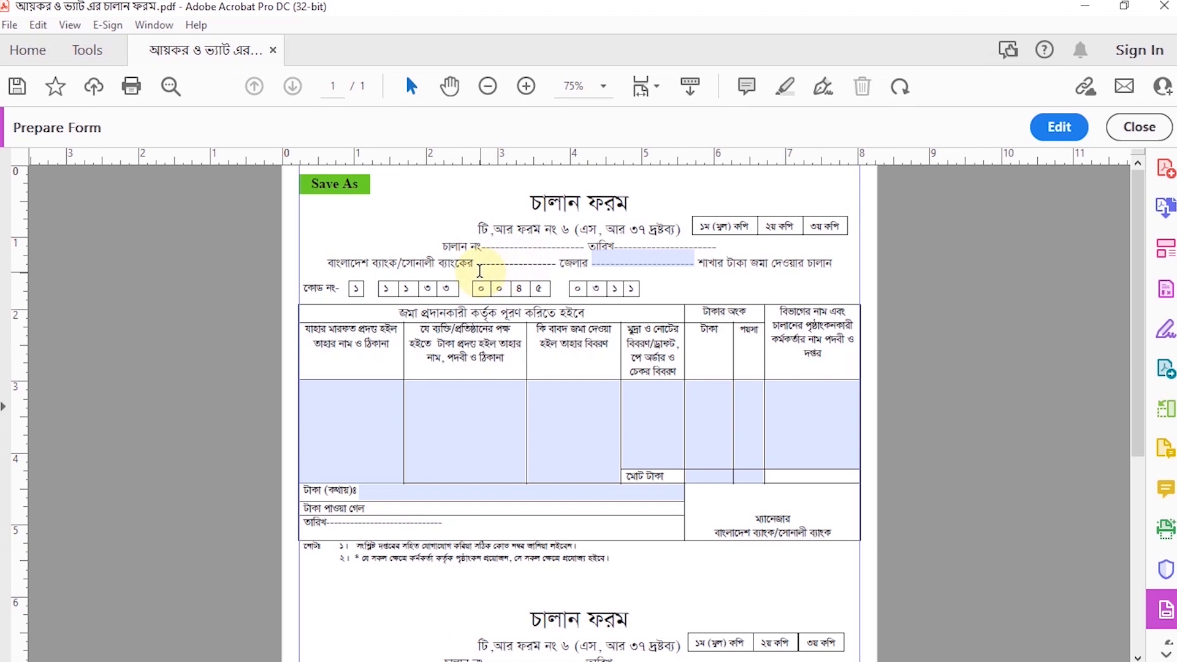
type("পুর")
key("Tab")
type("রংপুর সদর")
Step: Enter the depositor's full name, the title "উপজেলা কৃষি অফিসার" and the address in the first table column of the top challan
left_click(358, 428)
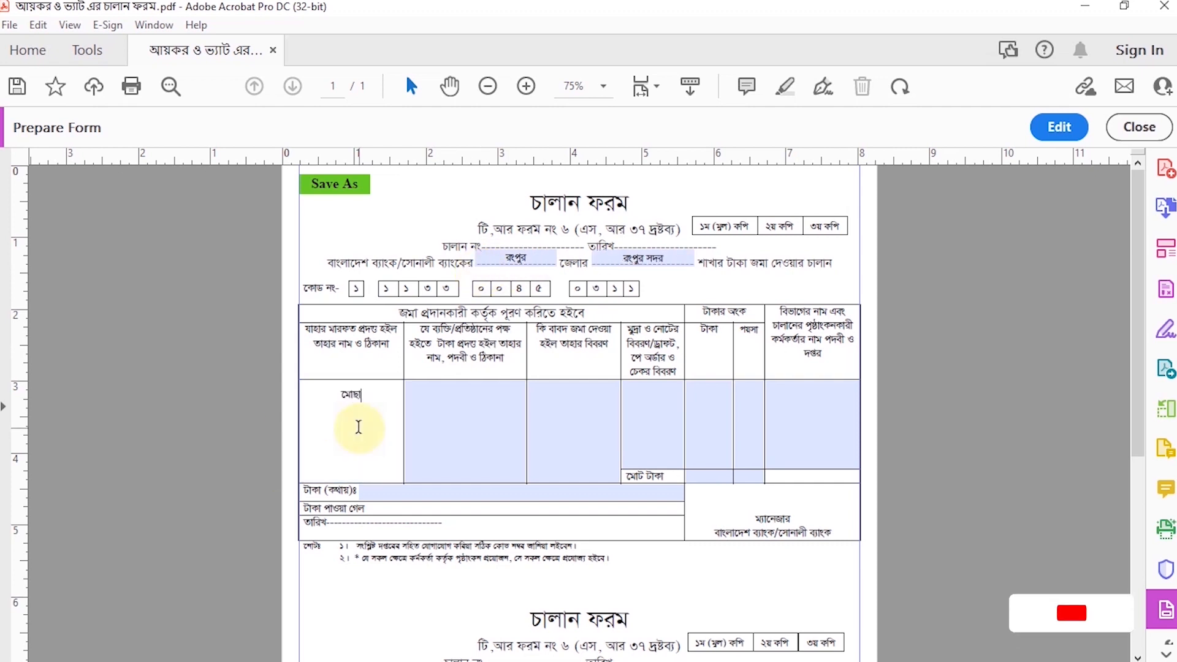
type(" উপজেলা কৃষি অফিসার")
left_click(307, 395)
key("Return")
Step: Copy the name, title and address from the first table column into the second column of the top challan
left_click(480, 436)
left_click_drag(394, 447, 311, 412)
key("ctrl+c")
left_click(434, 411)
key("ctrl+v")
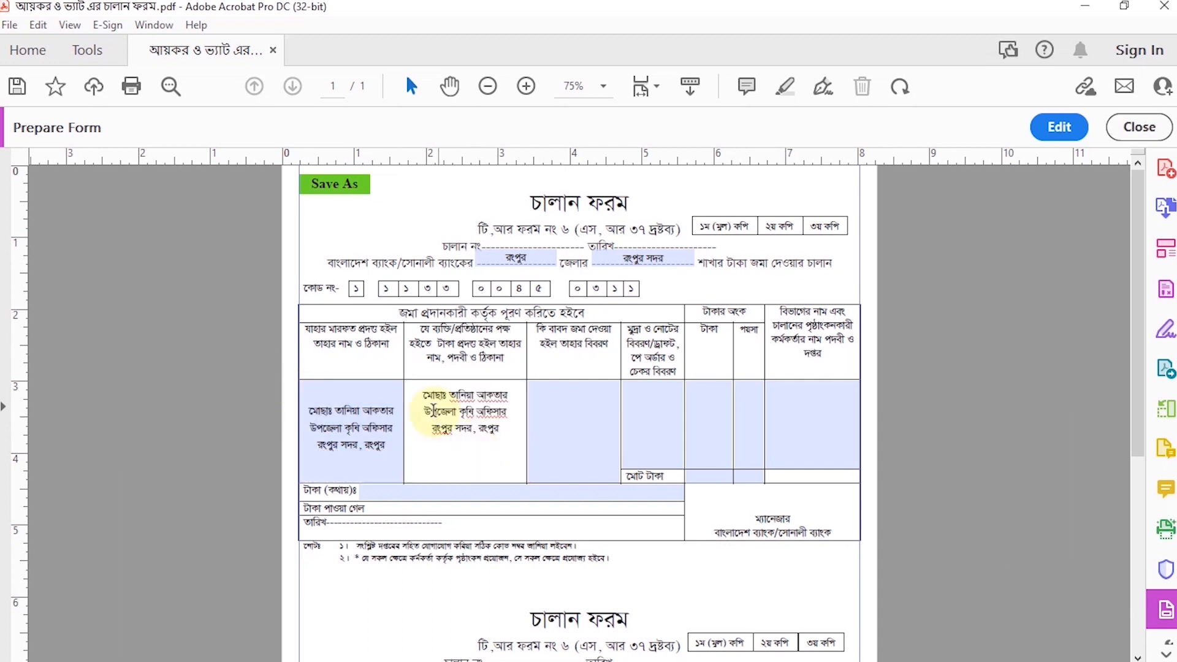
left_click(578, 429)
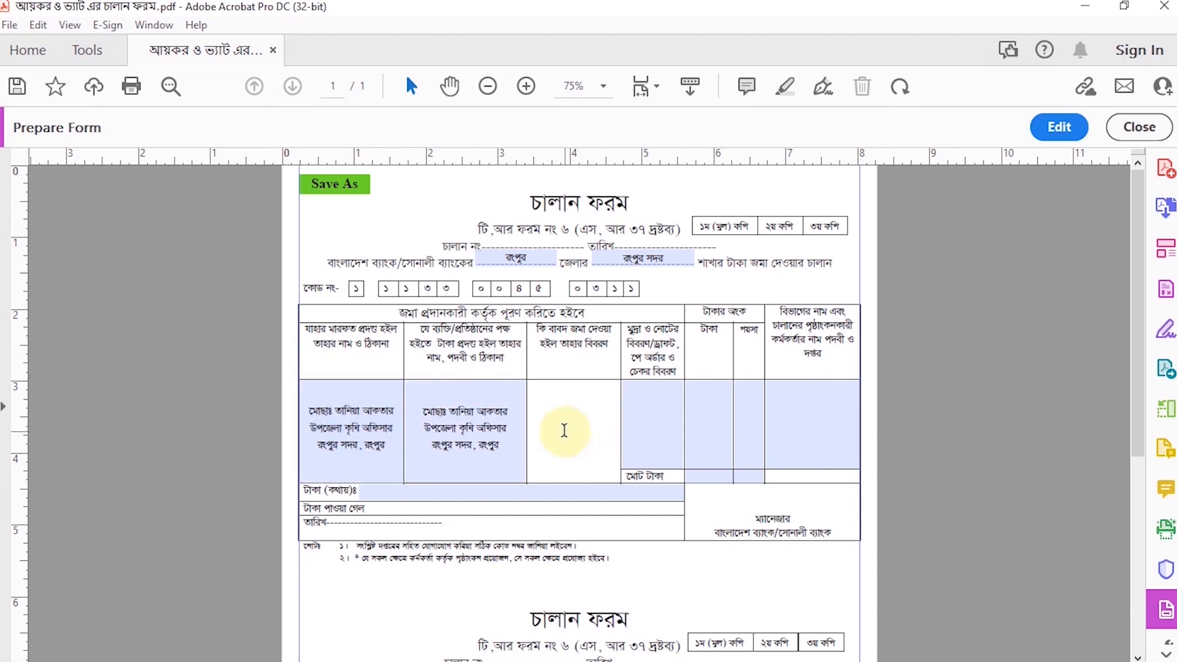
Step: Enter the deposit purpose "ভ্যাট বাবদ" and the payment type "নগদ" in the top challan's table
type("ভ্যাট বাবদ")
left_click(657, 441)
type("নগদ")
Step: Fill in the top challan's taka amount and total with "১০০/-" and the amount in words with "(একশত টাকা মাত্র)"
left_click(709, 421)
type("১০০/")
left_click(719, 478)
type("১০০/")
left_click(724, 433)
type("-")
left_click(725, 477)
type("-")
left_click(425, 491)
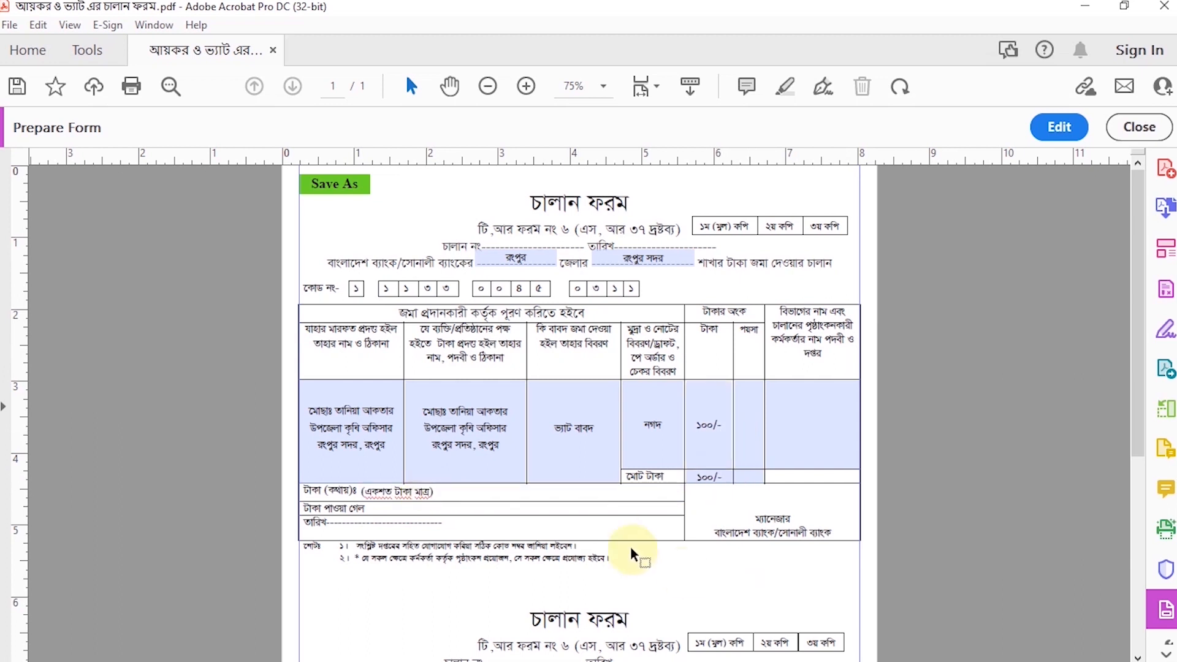
Step: Copy the top challan's depositor details and fill in the lower challan's district with "রংপুর" and branch with "রংপুর সদর"
left_click_drag(394, 449, 303, 405)
scroll(607, 459, "down", 4)
left_click(526, 427)
type("রংপুর")
key("Tab")
type("র")
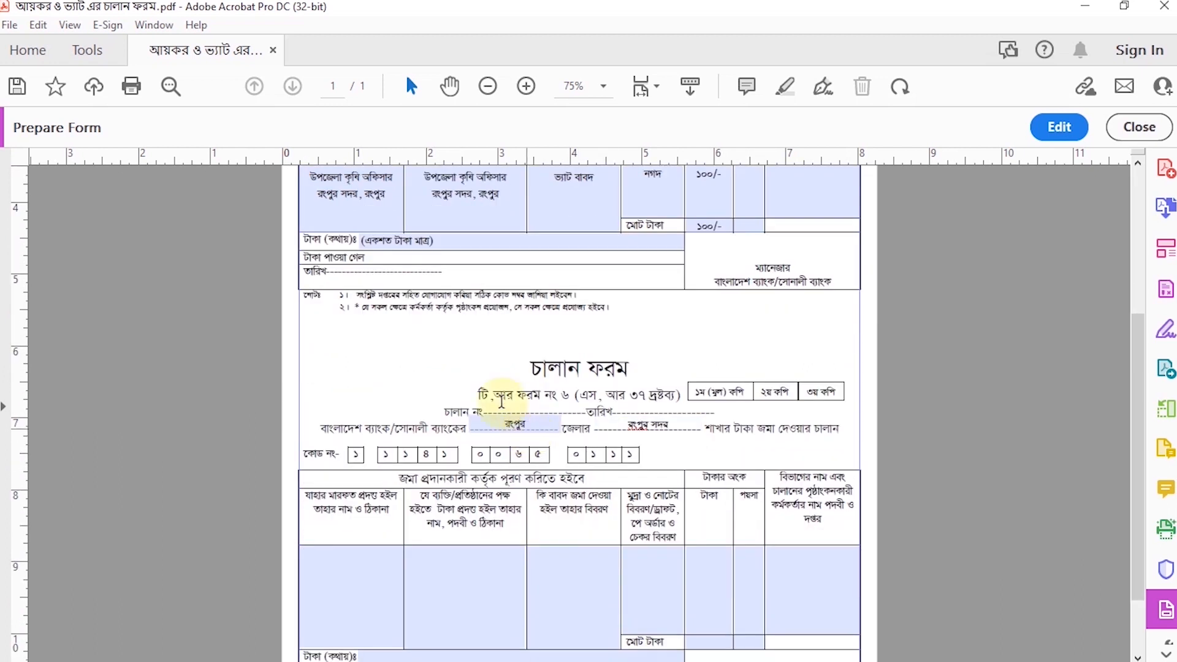
Step: Paste the copied name, title and address into the first and second table columns of the lower challan
scroll(525, 428, "down", 3)
left_click(308, 469)
key("ctrl+v")
left_click(478, 501)
key("ctrl+v")
Step: Enter the purpose "আয়কর বাবদ", the payment type "নগদ" and the taka amount "১০০/-" in the lower challan's table
left_click(558, 495)
type("আয়কর বাবদ")
left_click(675, 493)
type("নগদ")
key("Tab")
type("১০০/-")
key("Tab")
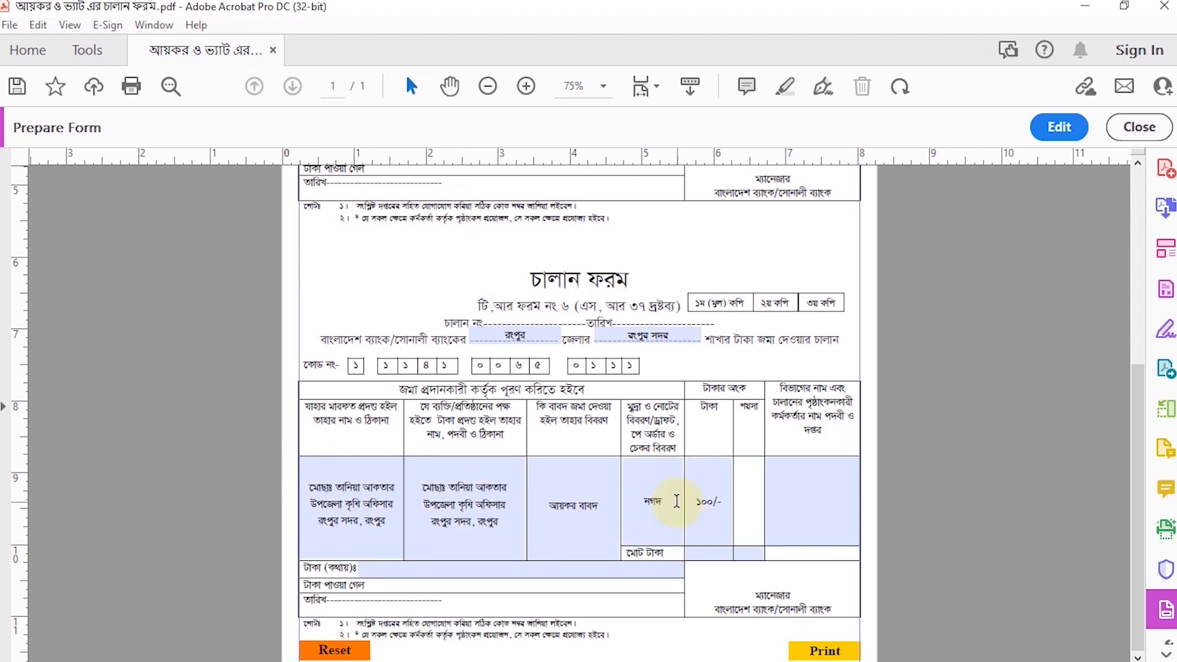
Step: Paste the copied name, title and address into the last table column of both challan copies
scroll(821, 496, "up", 3)
left_click(840, 270)
key("ctrl+v")
scroll(838, 340, "down", 3)
left_click(812, 491)
key("ctrl+v")
key("Return")
Step: Fill in the lower challan's total with "১০০/-" and its amount in words with "(একশত টাকা মাত্র)"
left_click(709, 550)
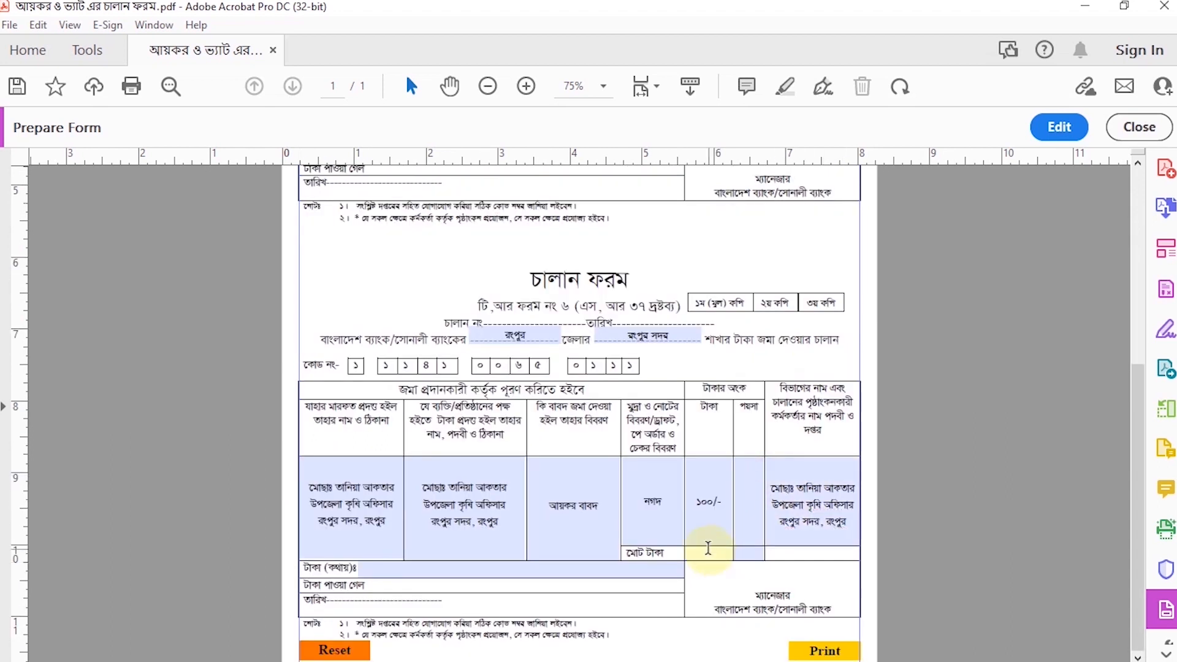
left_click(411, 570)
type("(একশত টাকা মাত্র)")
Step: Save the filled form to the Desktop as "01" using the form's own Save As function
scroll(696, 549, "up", 5)
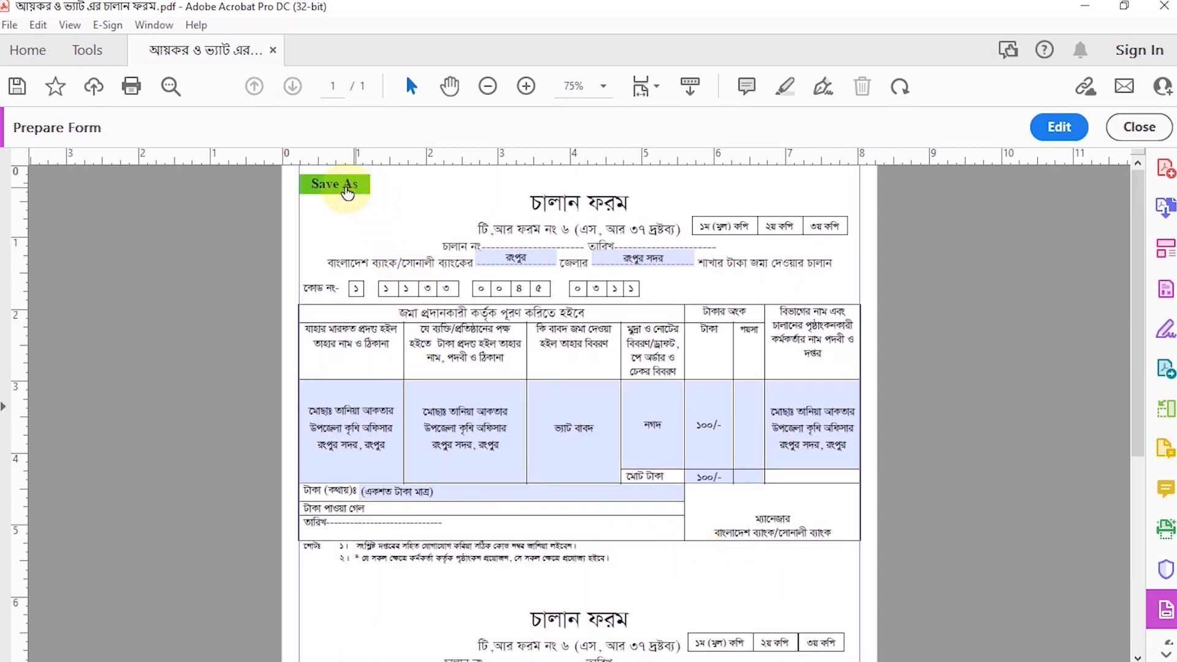
left_click(355, 191)
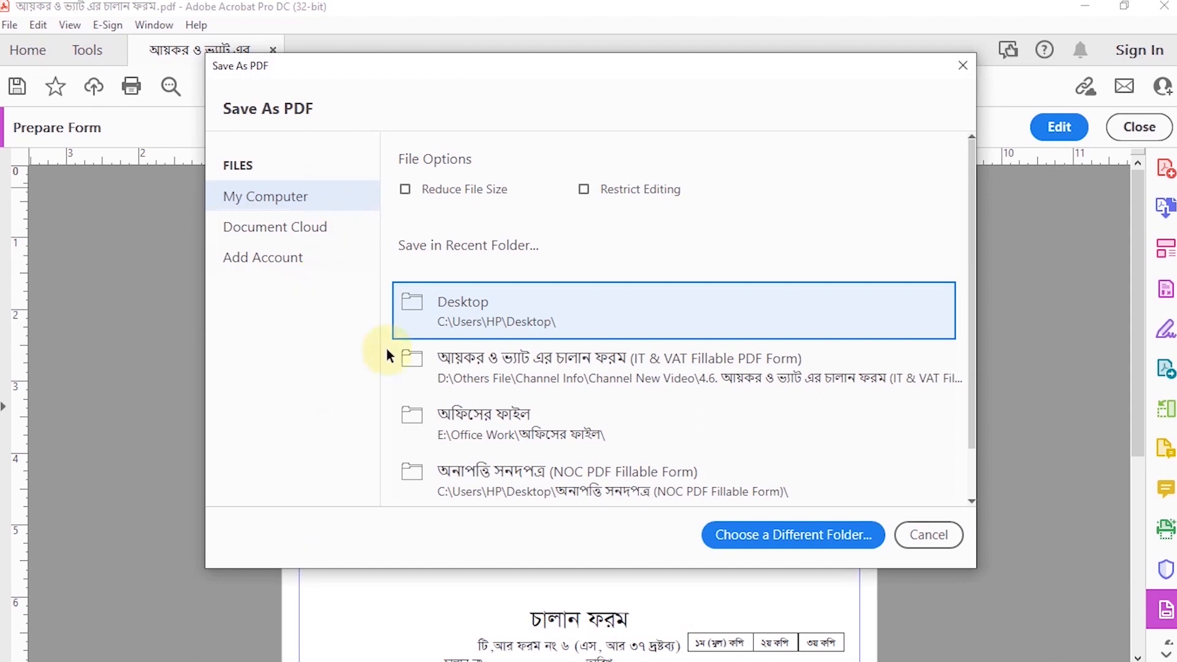
left_click(491, 319)
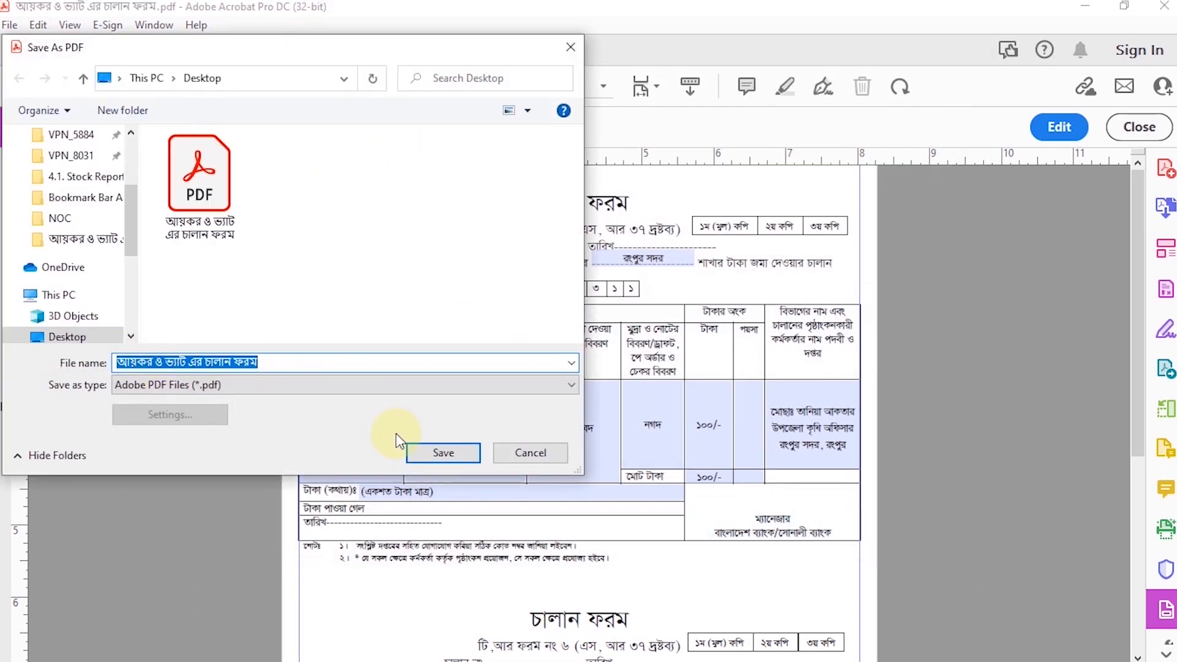
type("01")
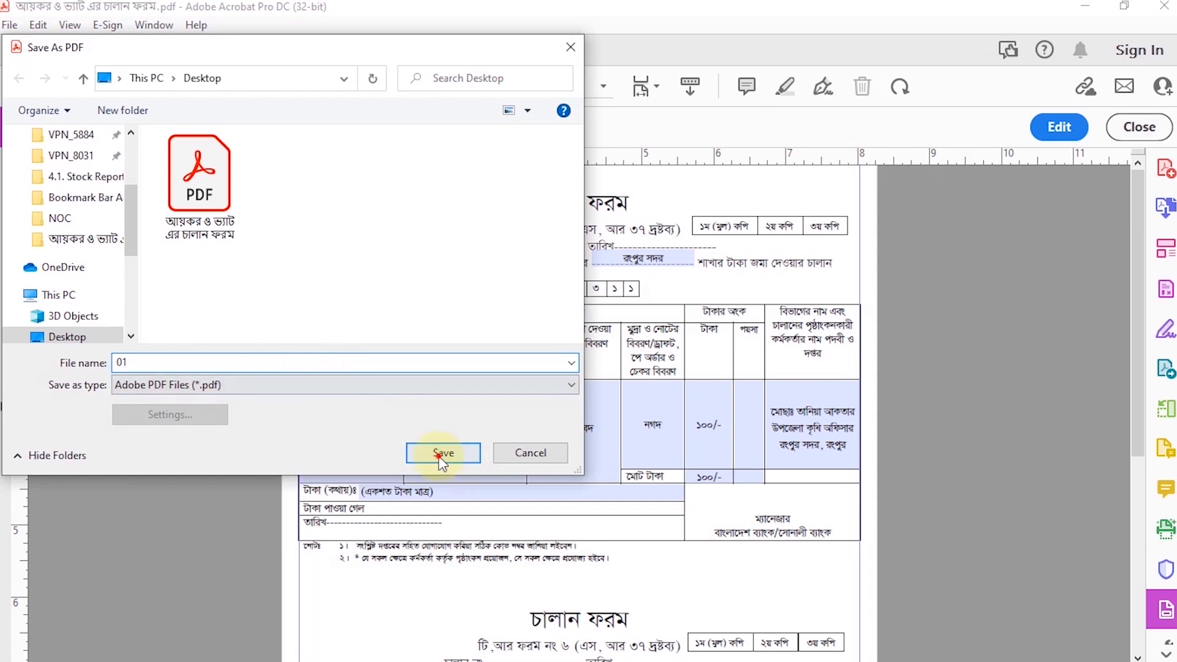
left_click(442, 453)
Step: Test the form's Print function, check the page preview and leave without printing
scroll(592, 451, "down", 5)
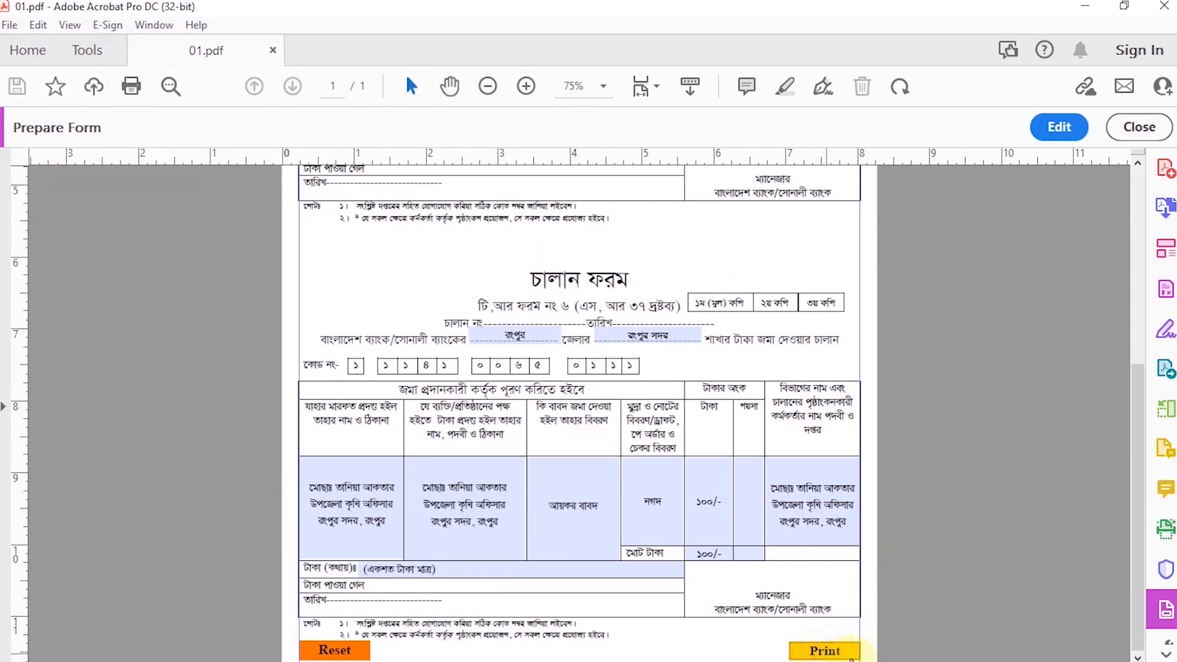
left_click(851, 656)
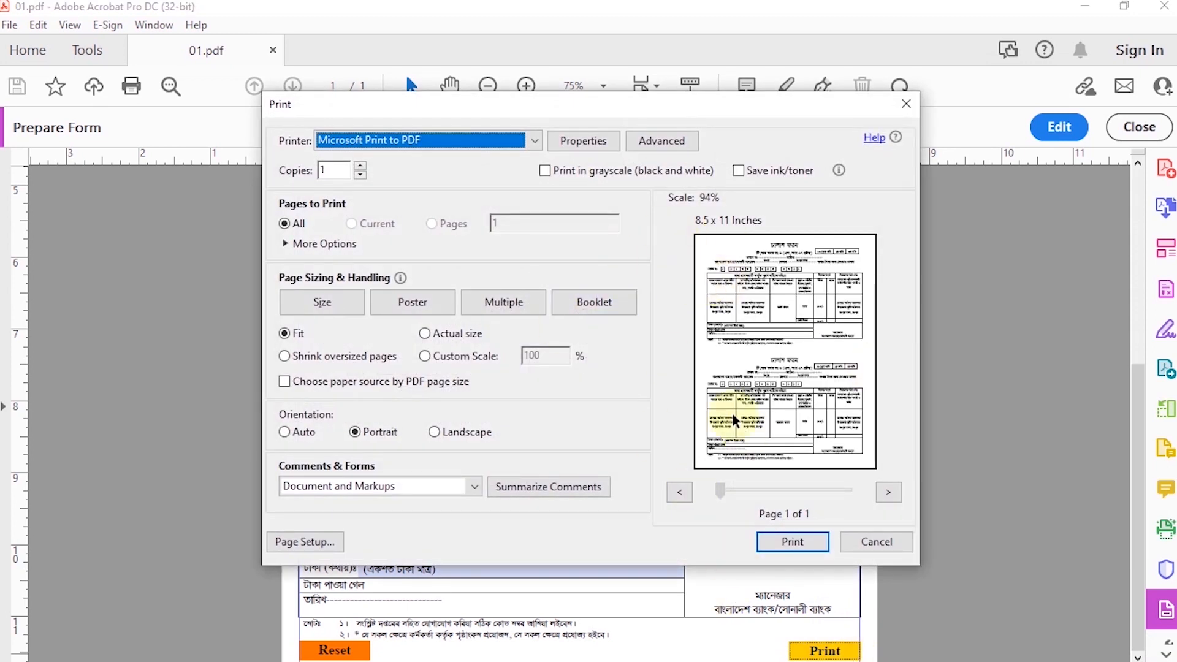
left_click(882, 545)
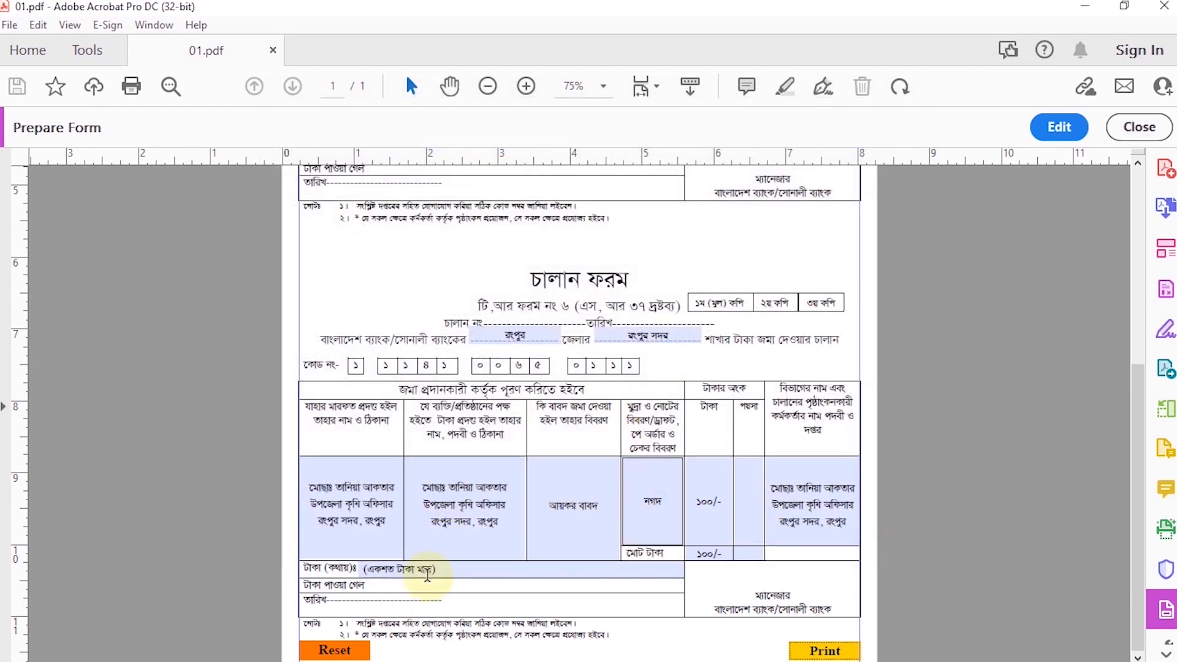
Step: Reset the form with its own Reset function and check the fields of both challan copies
left_click(331, 655)
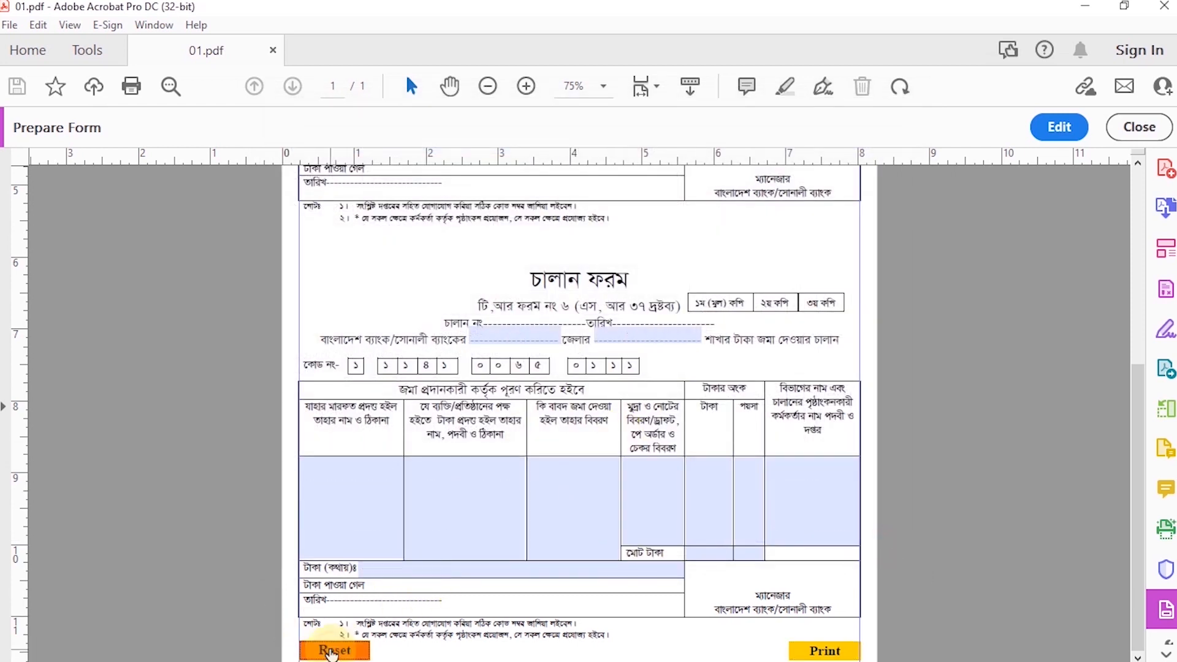
scroll(579, 402, "up", 8)
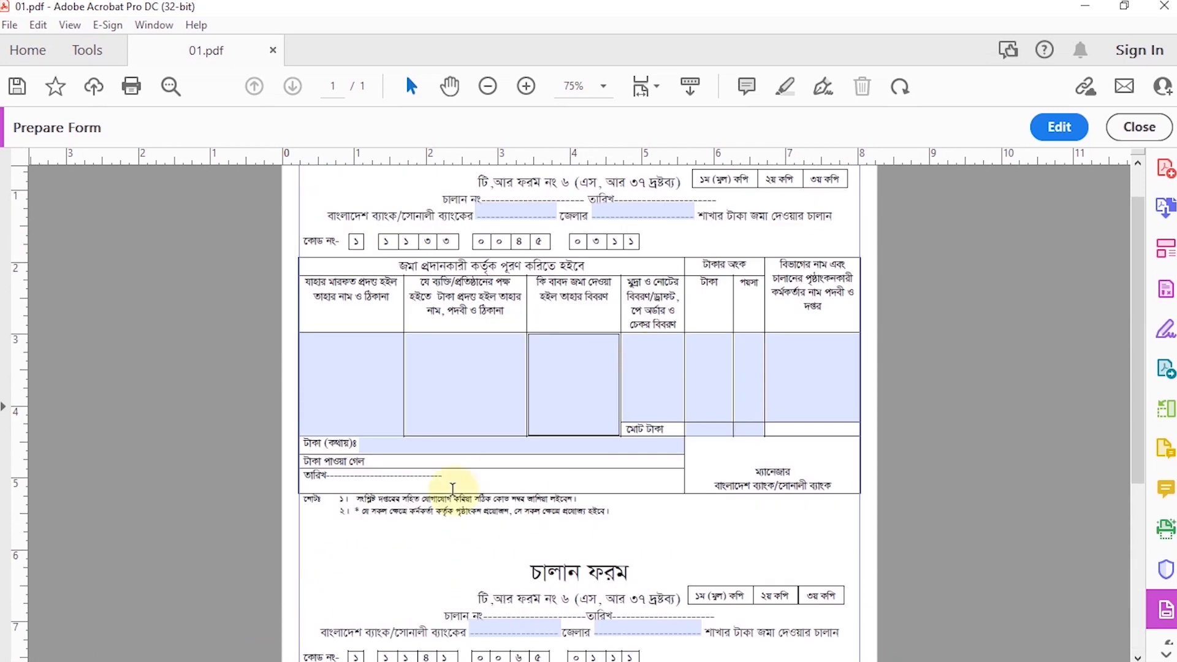
left_click(596, 398)
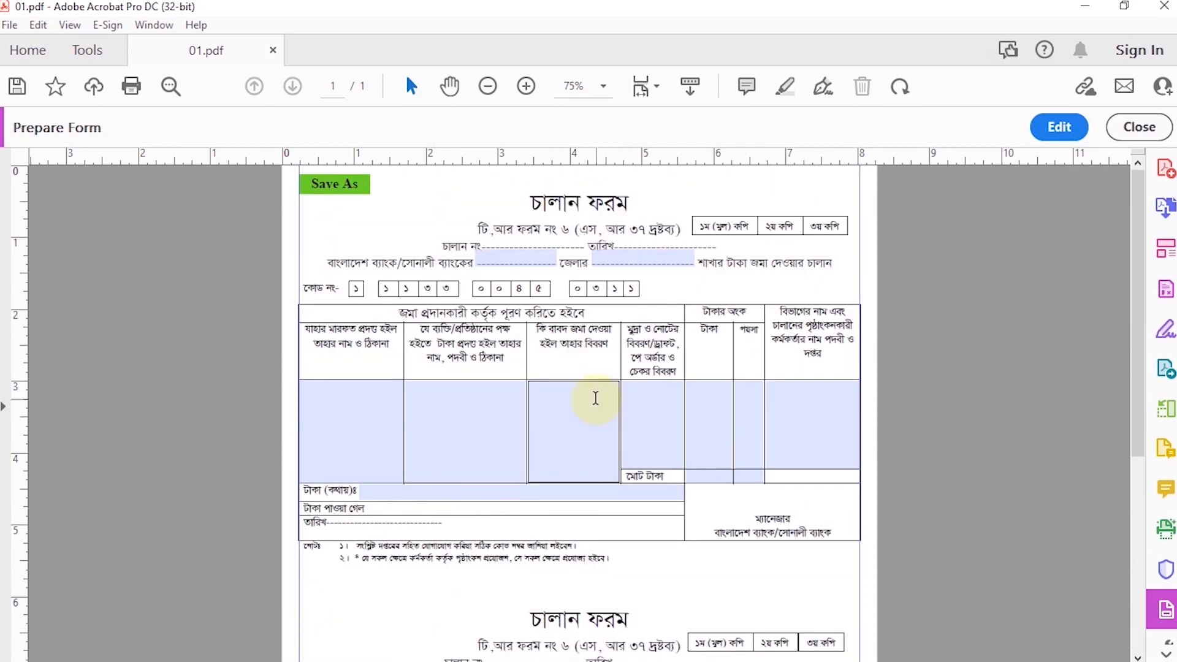
scroll(595, 399, "down", 4)
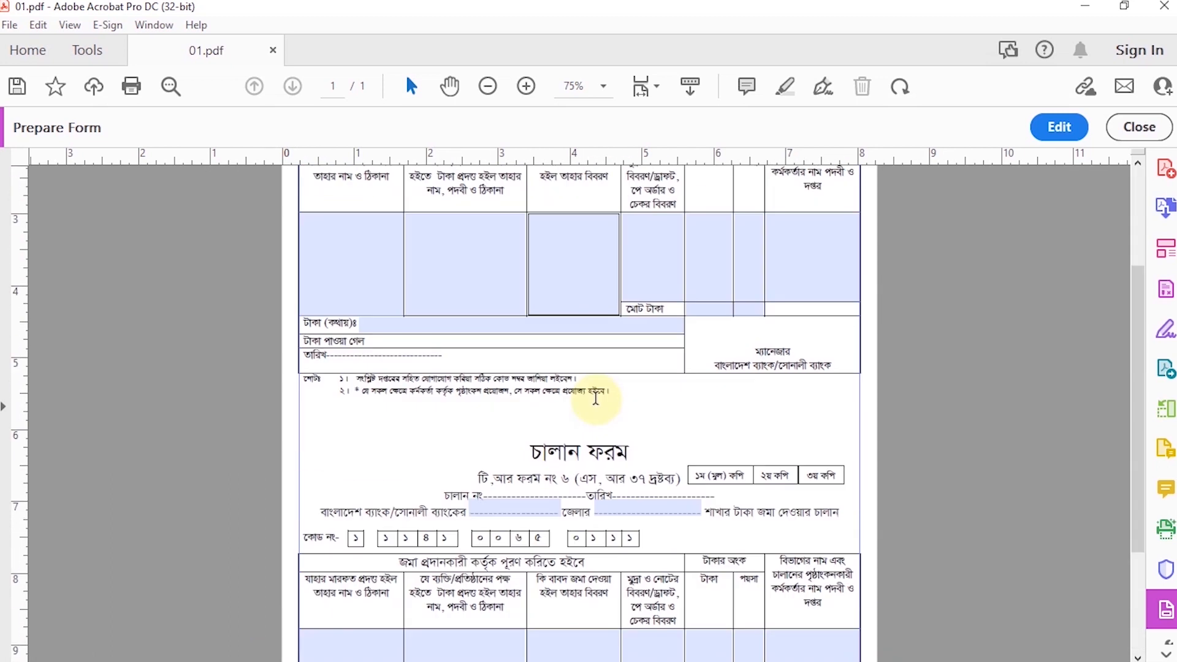
scroll(595, 399, "down", 2)
scroll(595, 398, "down", 1)
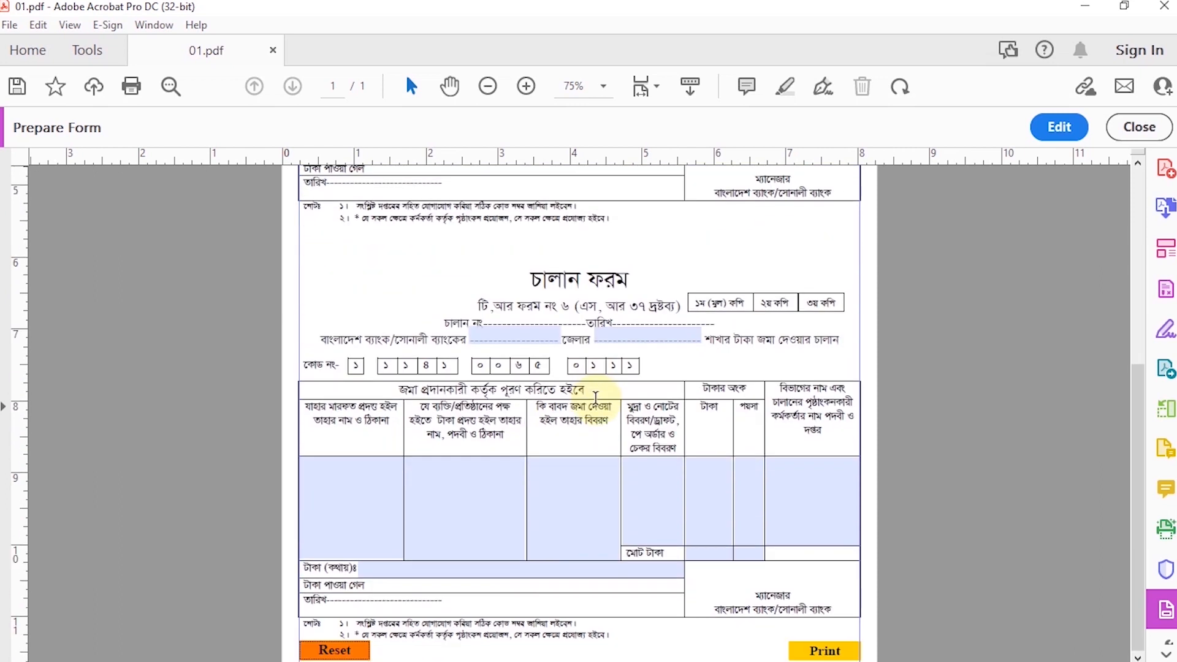